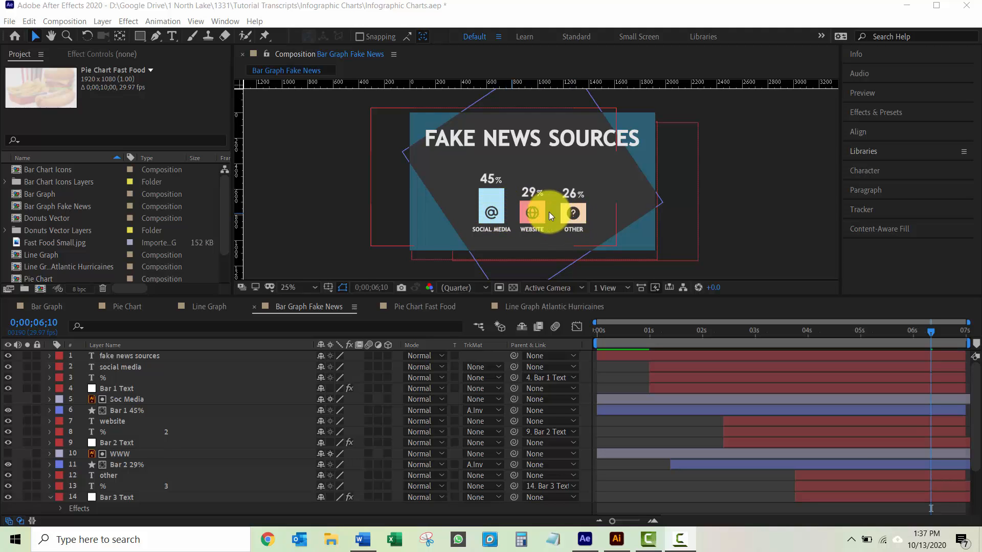
Switch to Illustrator and browse the icon graphics in the Eva Icons library.
left_click(618, 539)
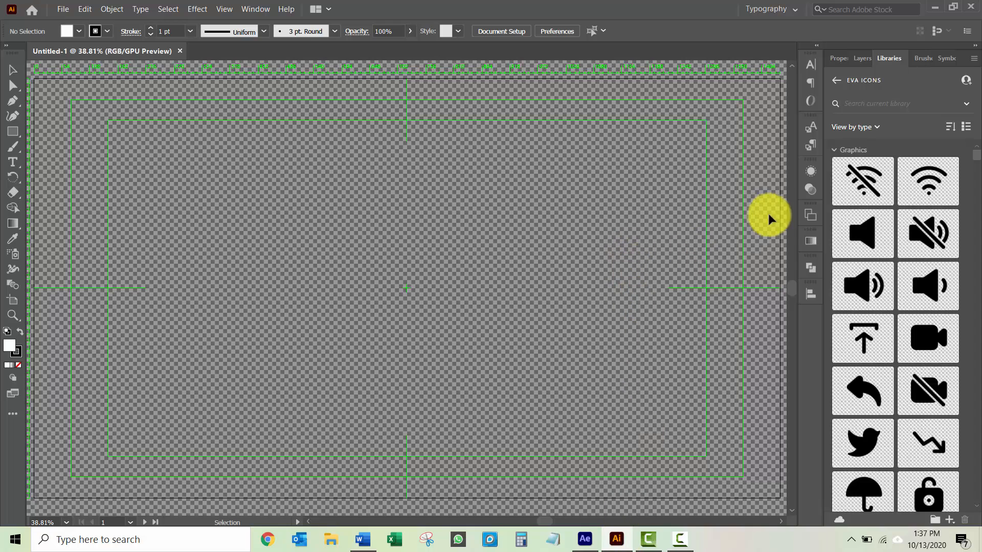
left_click(856, 102)
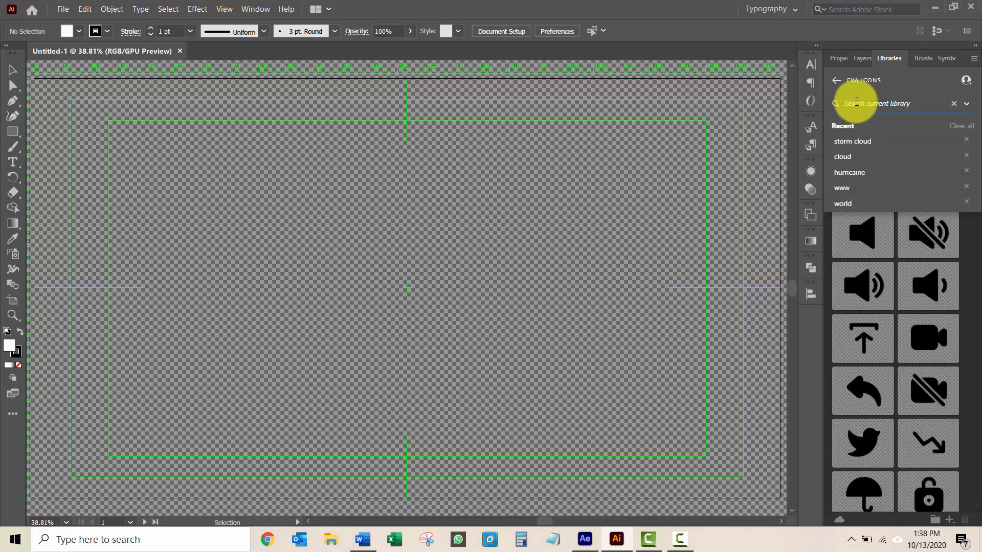
scroll(912, 229, "down", 15)
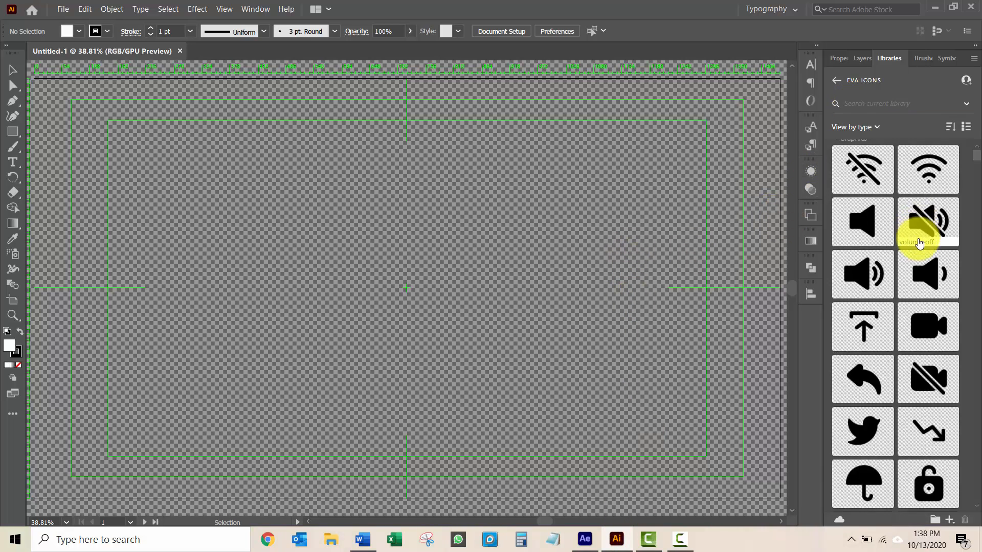
scroll(910, 232, "up", 10)
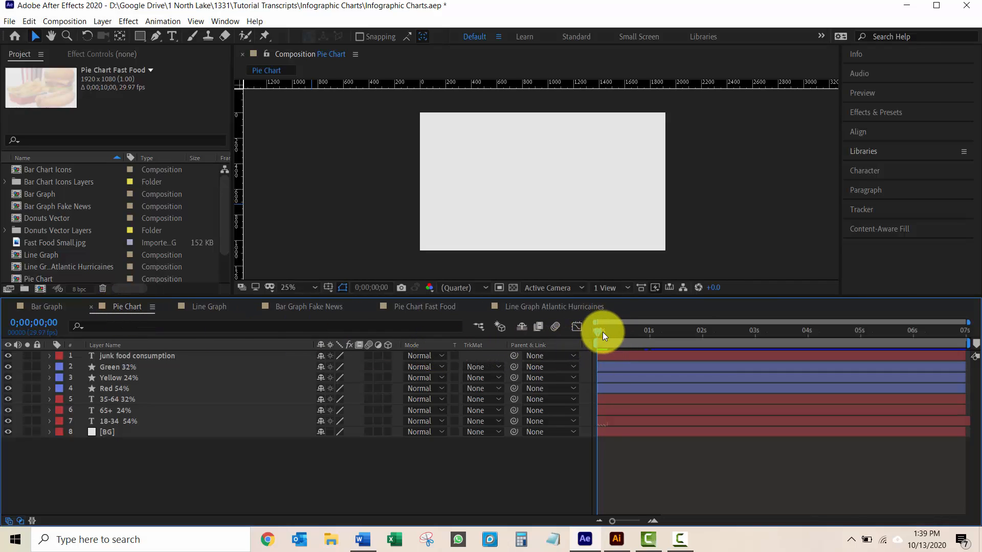
Switch to After Effects and preview the Pie Chart composition's animation from its start to about two seconds.
key("space")
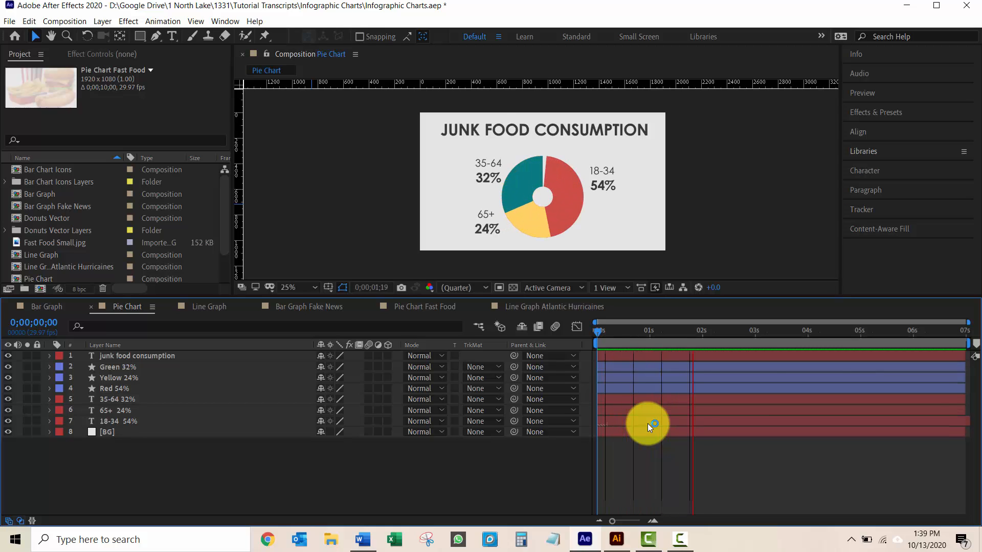
key("space")
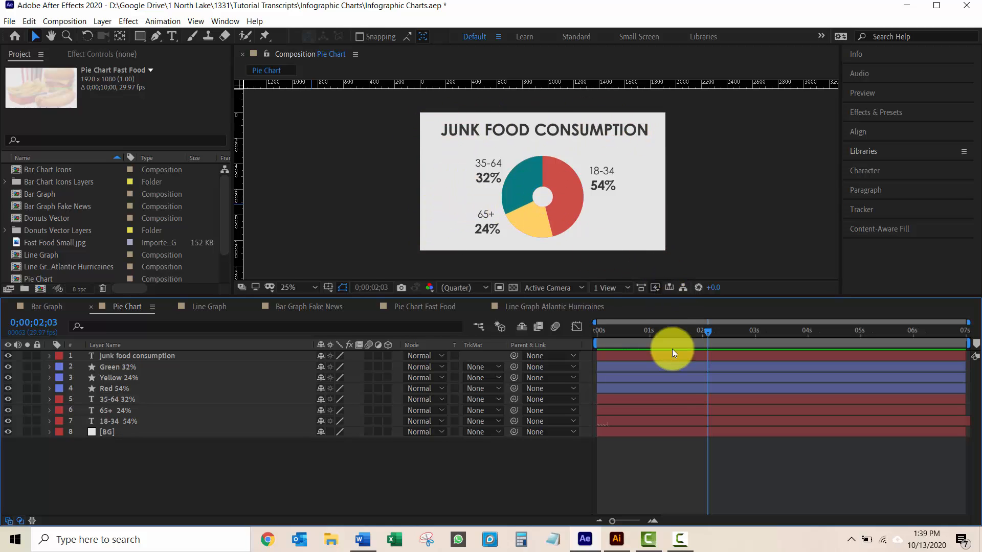
mouse_move(709, 332)
left_mouse_down()
mouse_move(633, 339)
mouse_move(709, 340)
left_mouse_up()
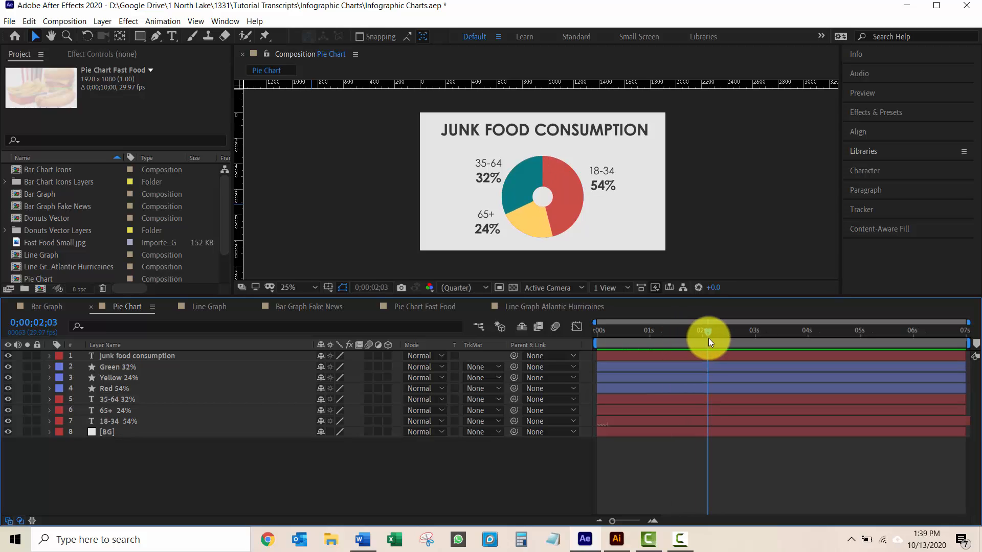
Show the Pie Chart Fast Food composition and scrub its donut chart animation to 0;00;01;29.
left_click(413, 308)
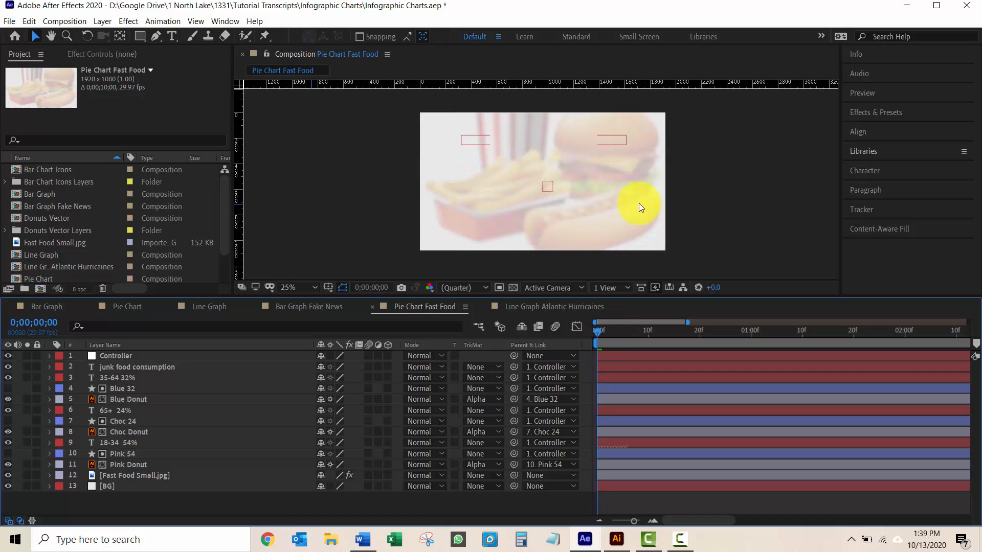
left_click_drag(599, 334, 905, 343)
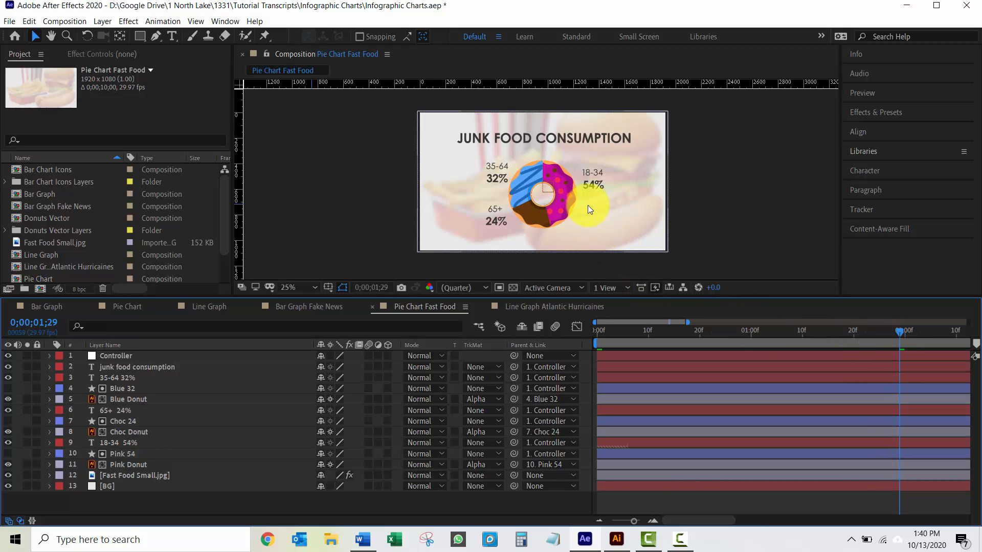
left_click(526, 220)
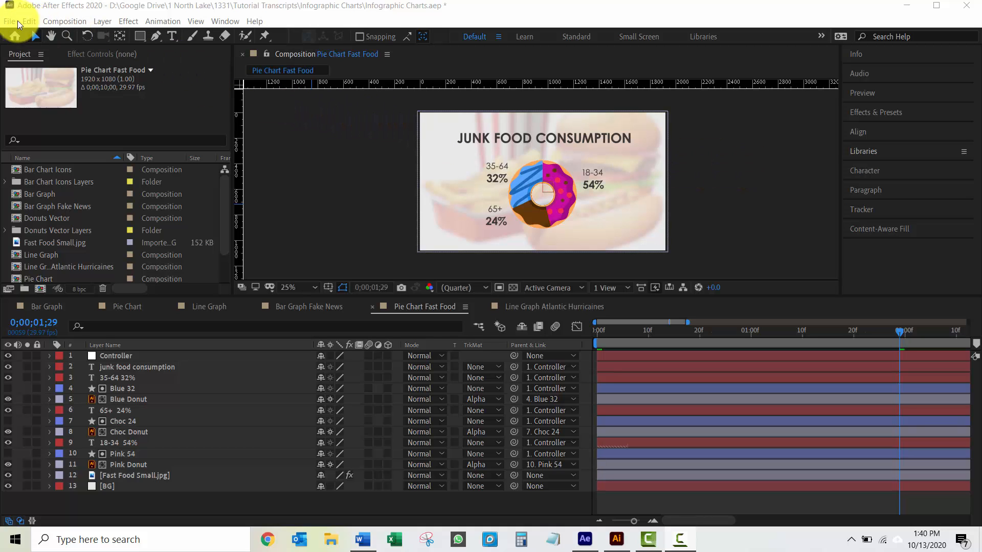
Create a composition named Pie Chart with the HDTV 1080 29.97 preset and a five-second duration.
left_click(67, 19)
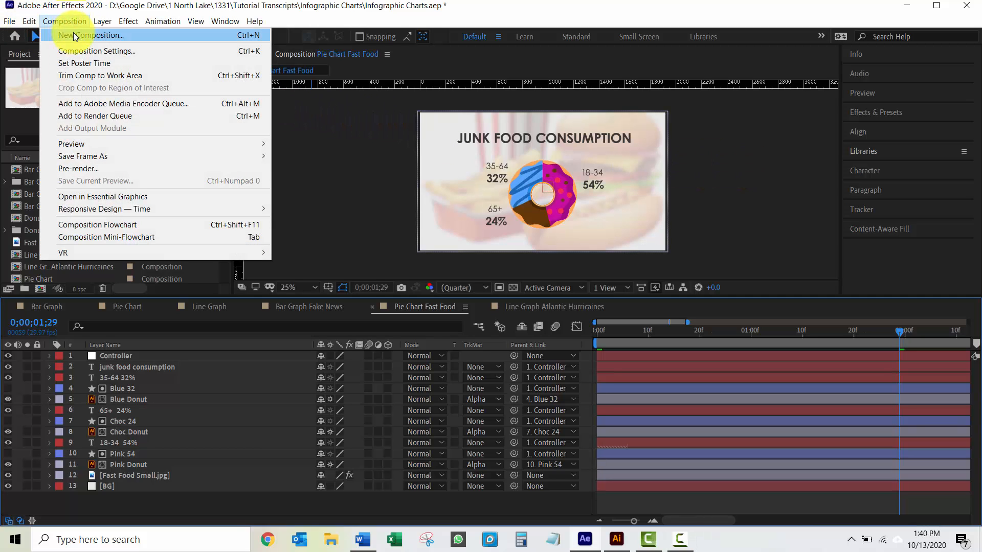
left_click(75, 38)
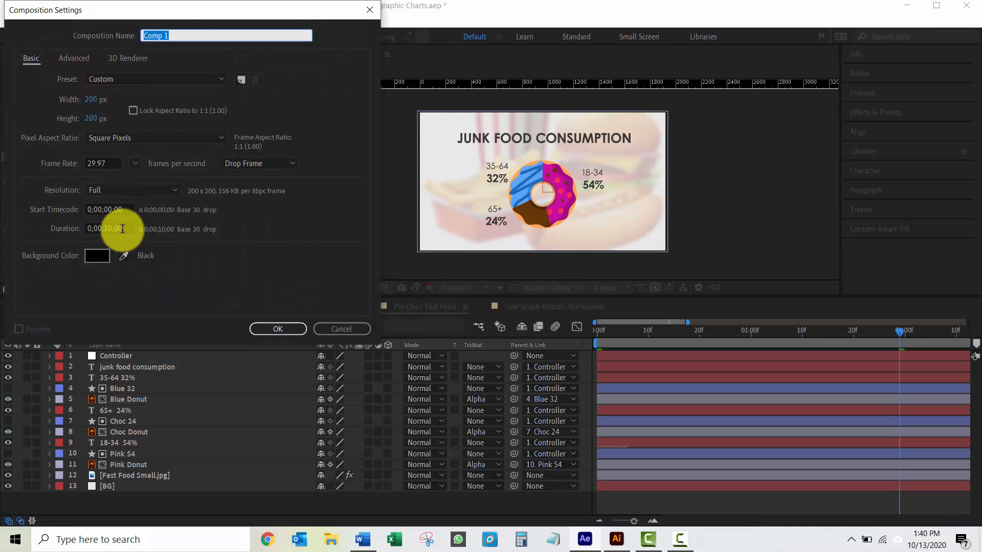
left_click(126, 228)
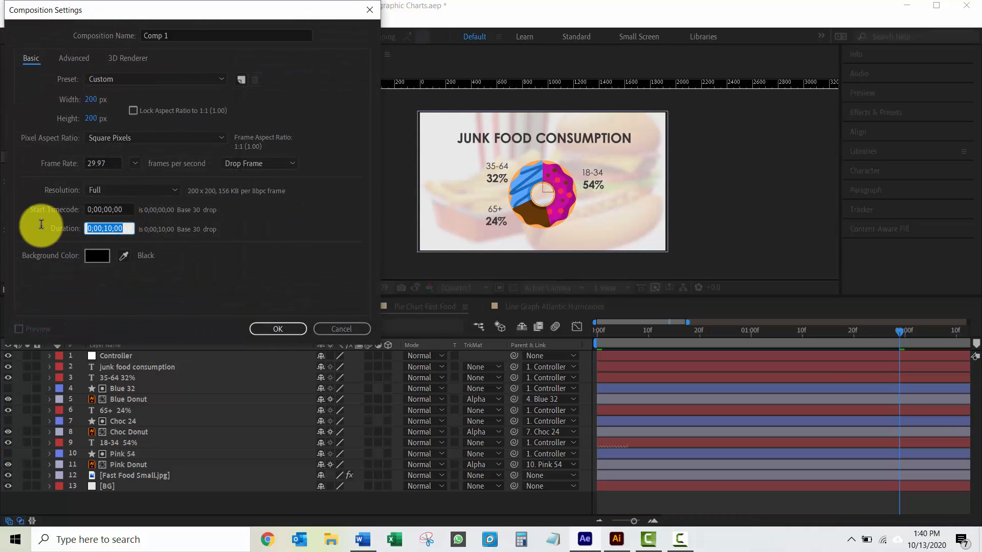
type("500")
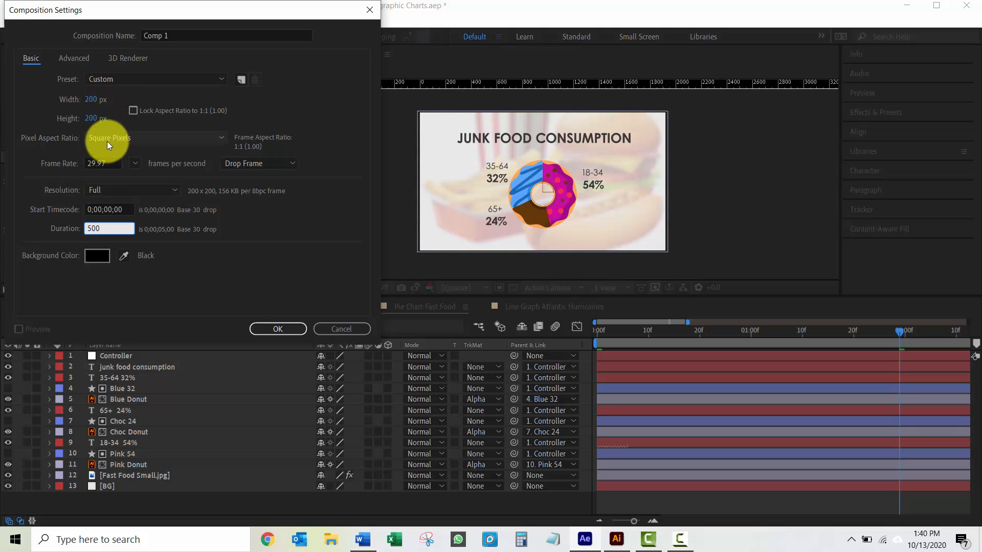
left_click(113, 79)
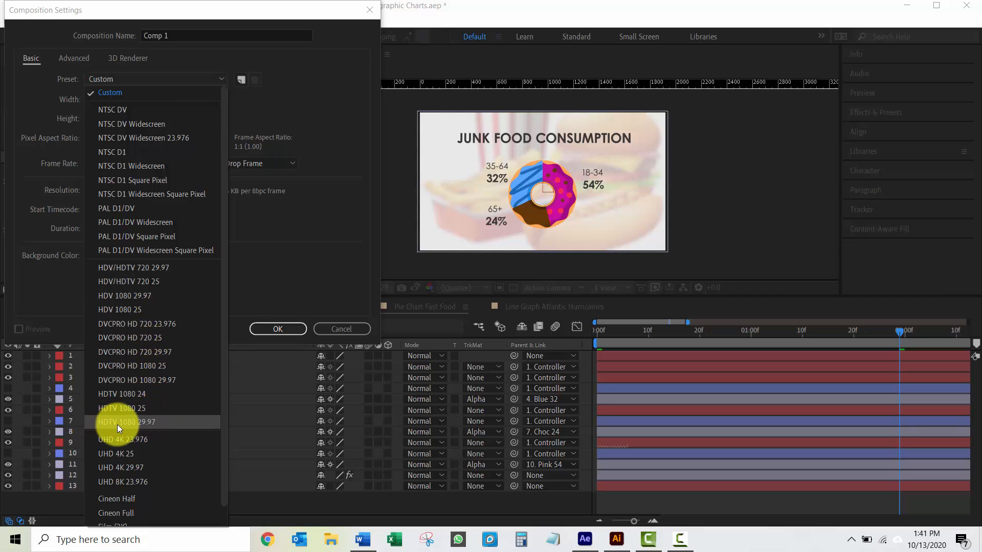
left_click(154, 423)
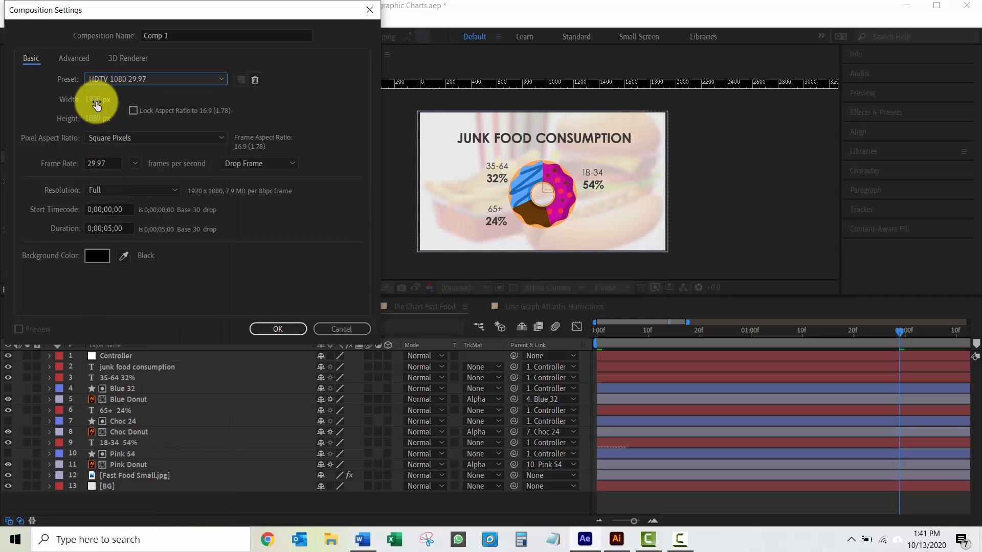
left_click(90, 122)
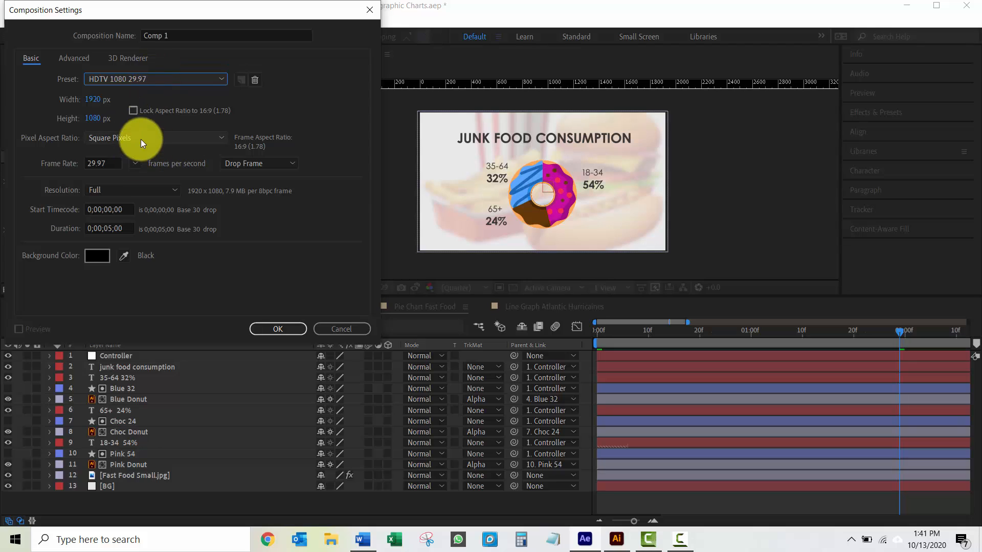
left_click(176, 34)
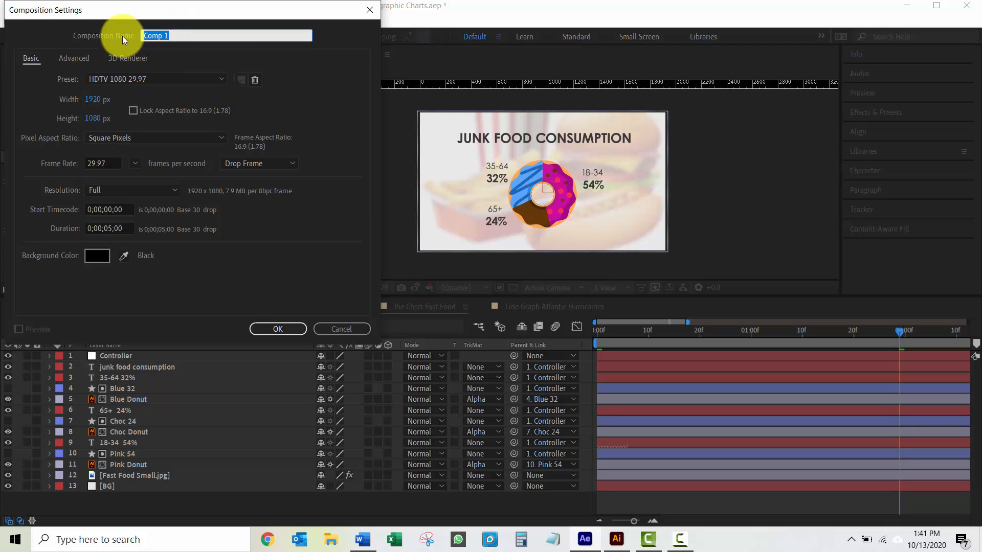
type("Pie Chart")
left_click(288, 328)
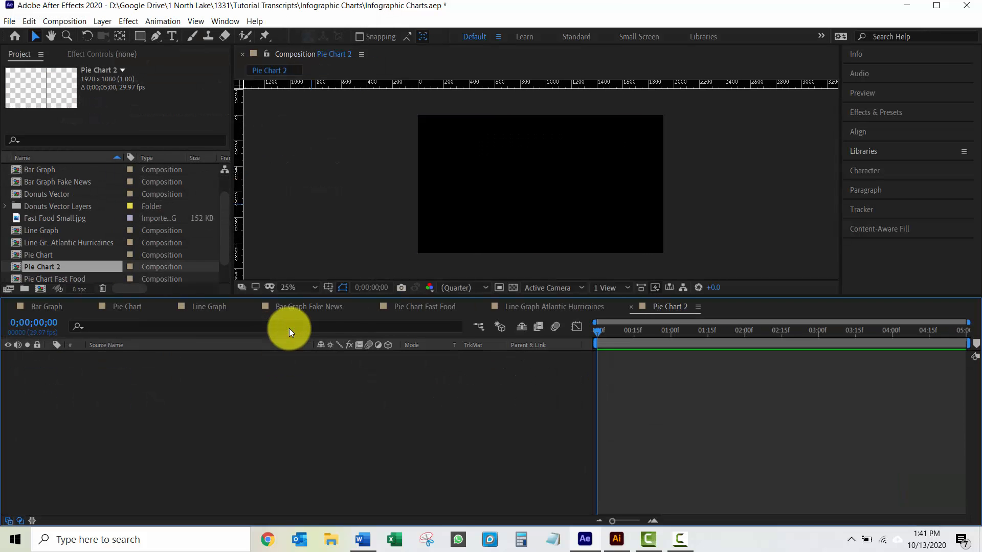
Open the Adobe Color Themes extension and dock it in the panel group that holds Info and Libraries.
left_click(231, 21)
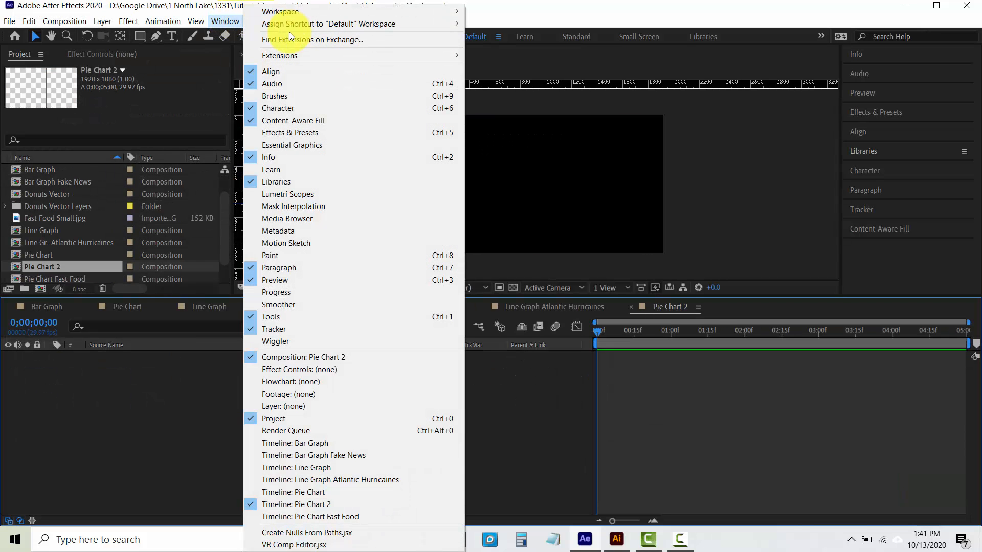
mouse_move(280, 57)
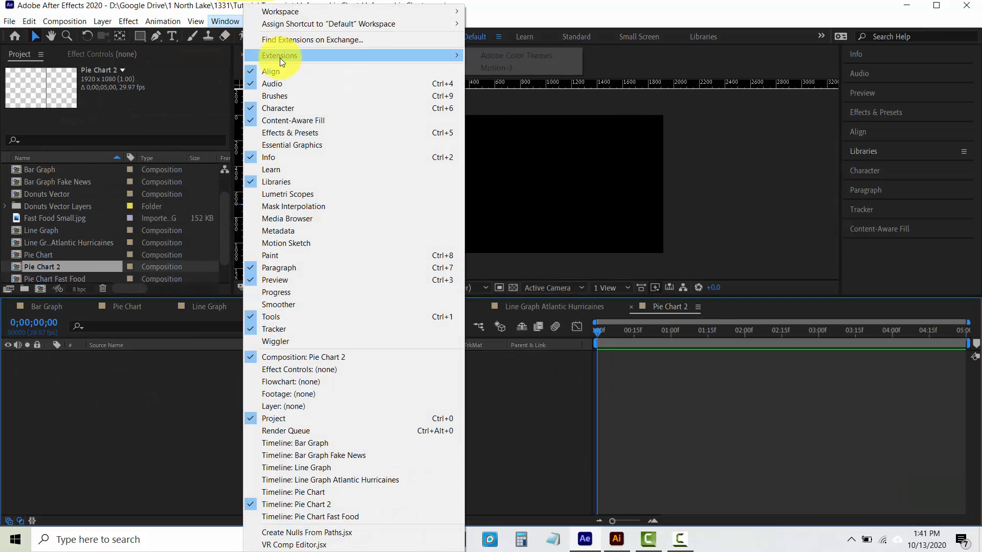
left_click(547, 56)
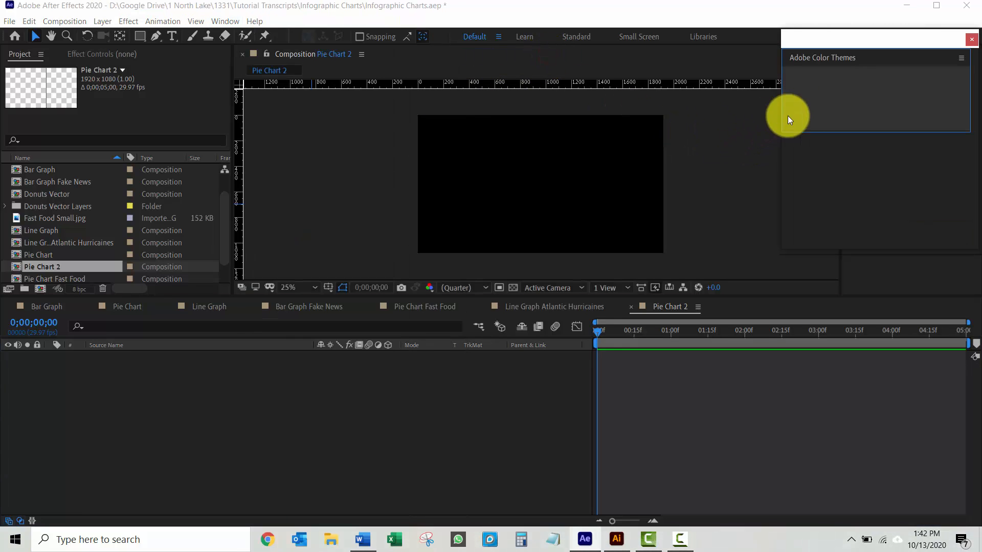
left_click_drag(880, 40, 671, 20)
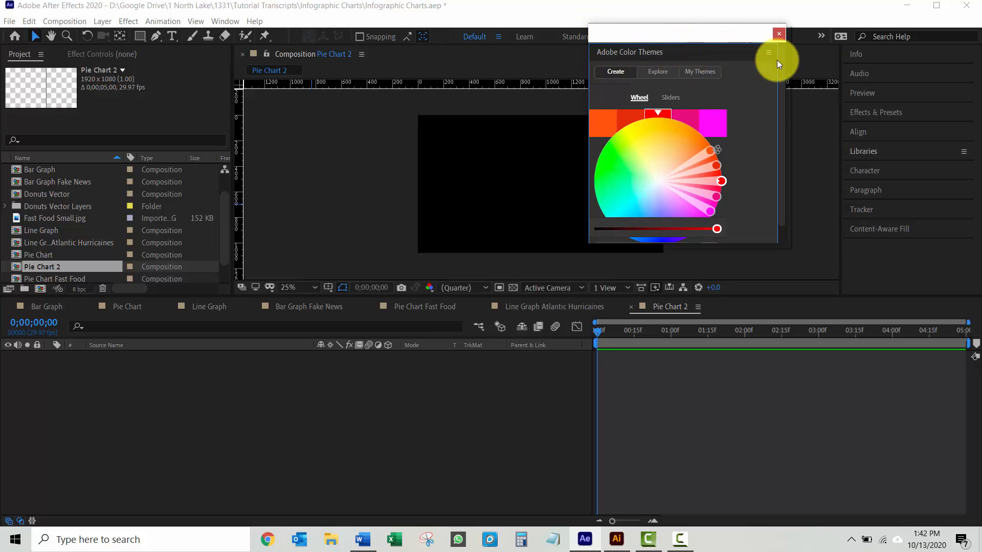
left_click_drag(777, 60, 901, 90)
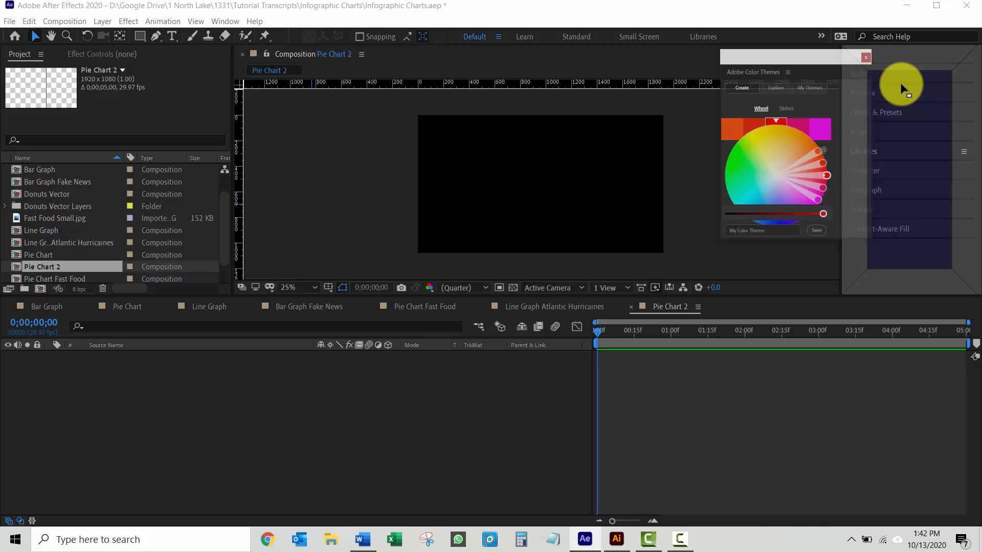
left_click_drag(901, 85, 898, 85)
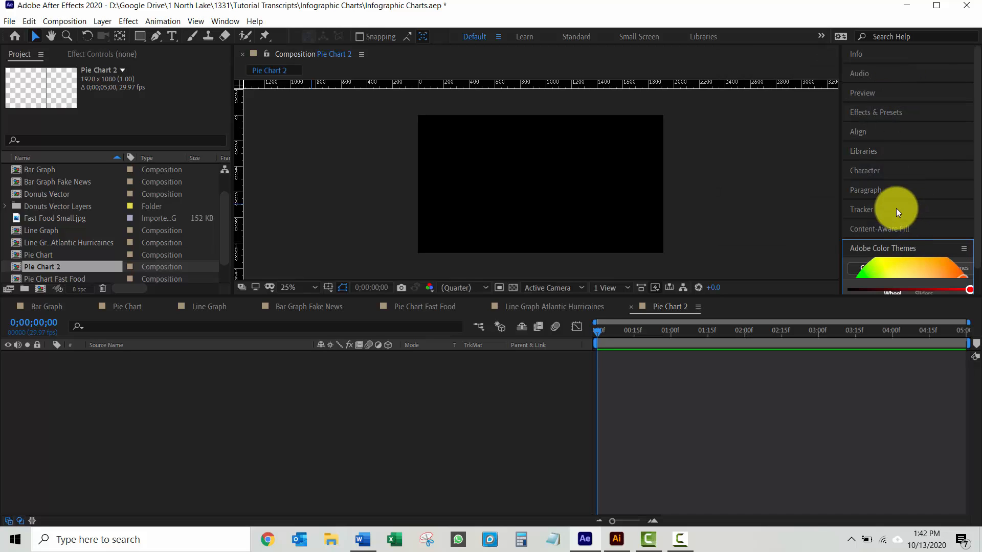
Move Adobe Color Themes directly below Info in the panel stack and make it taller.
left_click_drag(890, 248, 884, 71)
left_click(882, 70)
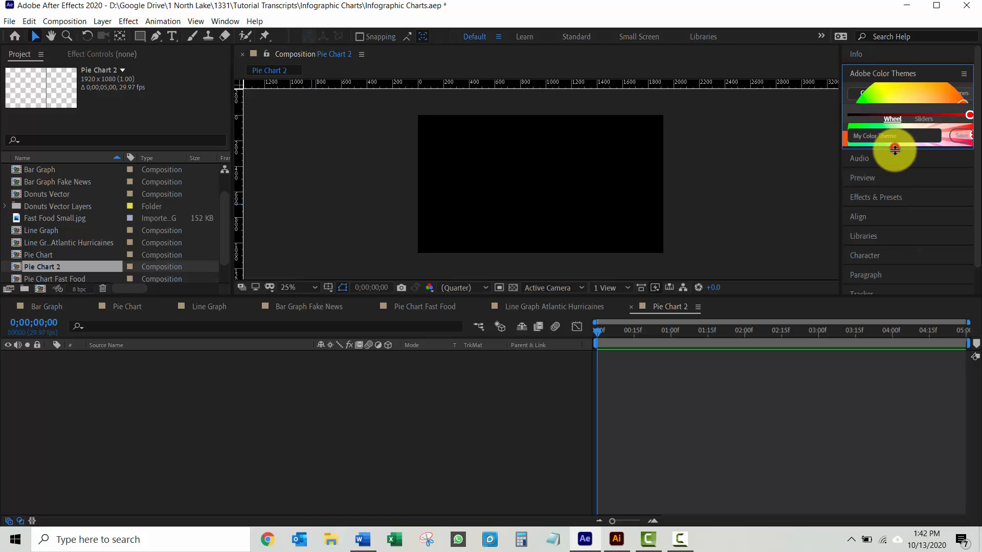
left_click_drag(894, 149, 903, 224)
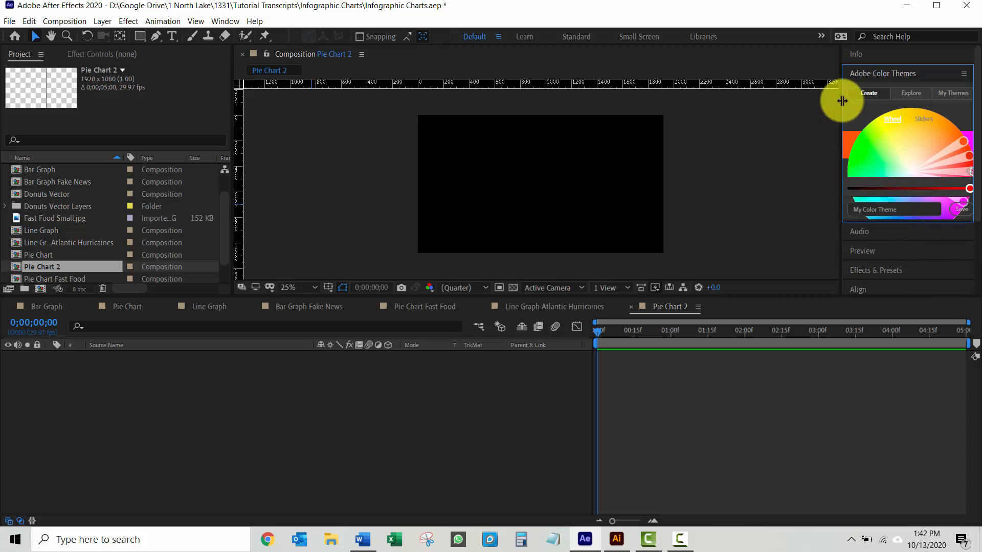
Search the shared color themes for "infographics 1" and bring the teal, green, yellow, orange and red Infographics 1 theme into view.
left_click(914, 99)
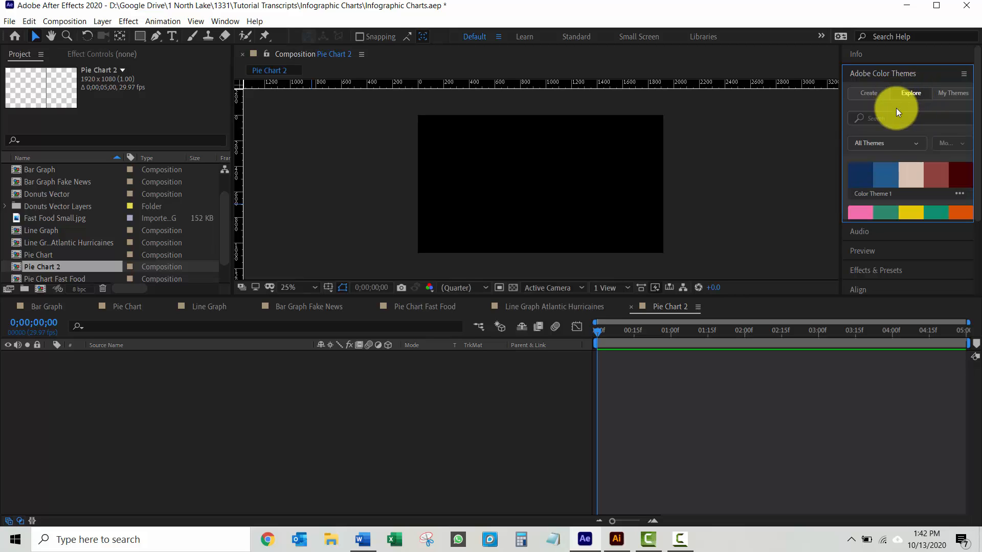
left_click(876, 119)
type("infog")
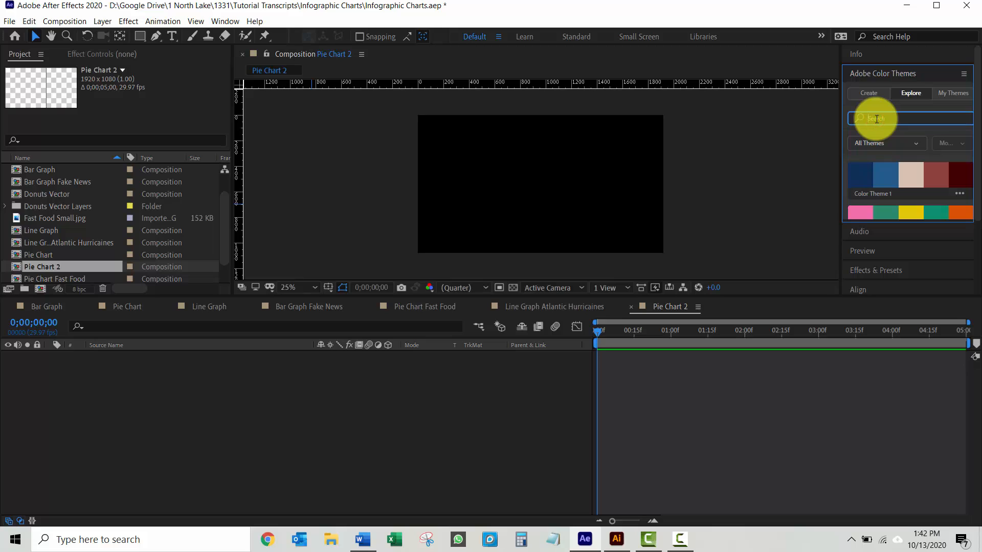
type("raphics")
type("1")
key("Return")
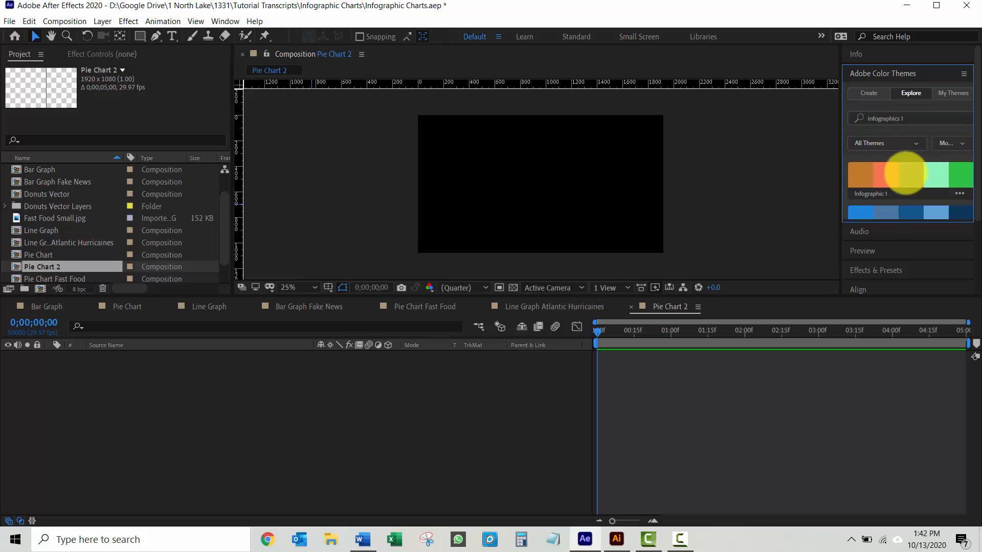
scroll(901, 170, "down", 1)
scroll(902, 170, "down", 5)
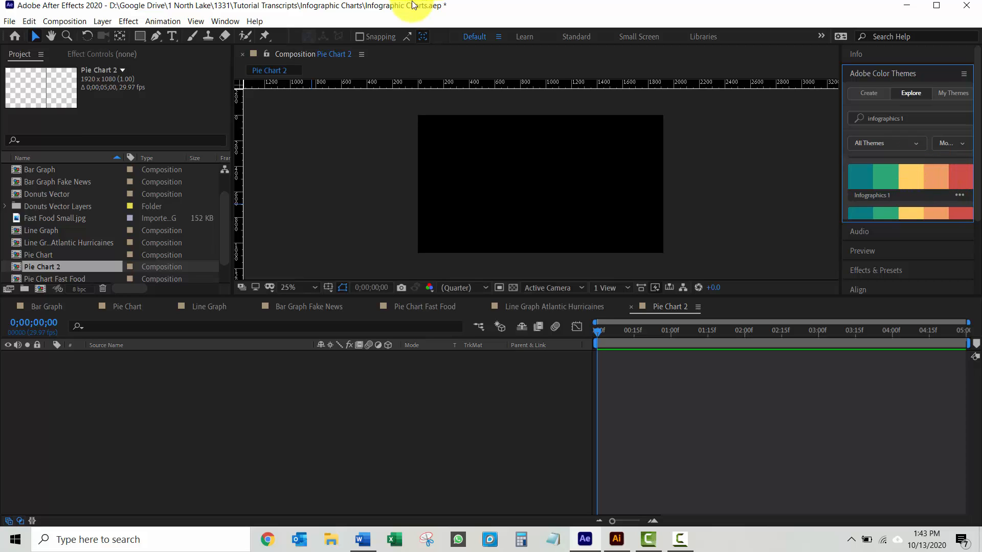
Create a 1920 x 1080 solid layer named BG in light gray E5E5E5, with 0% saturation and 90% brightness.
left_click(100, 21)
mouse_move(140, 41)
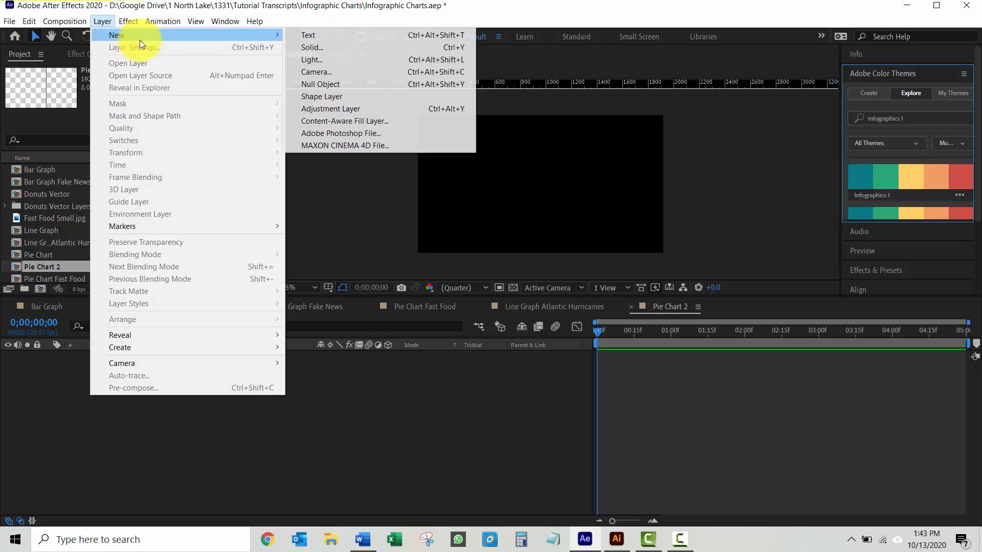
left_click(330, 46)
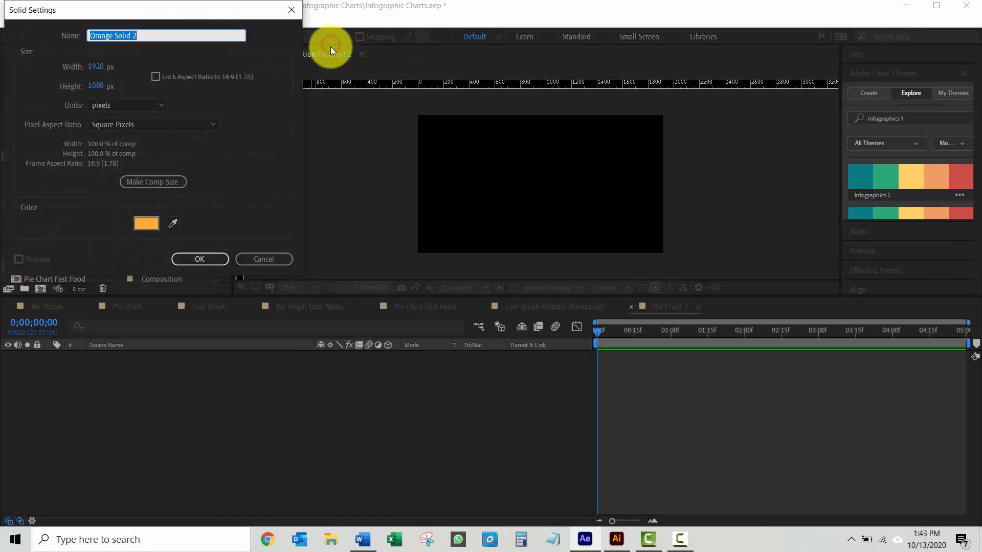
left_click(142, 226)
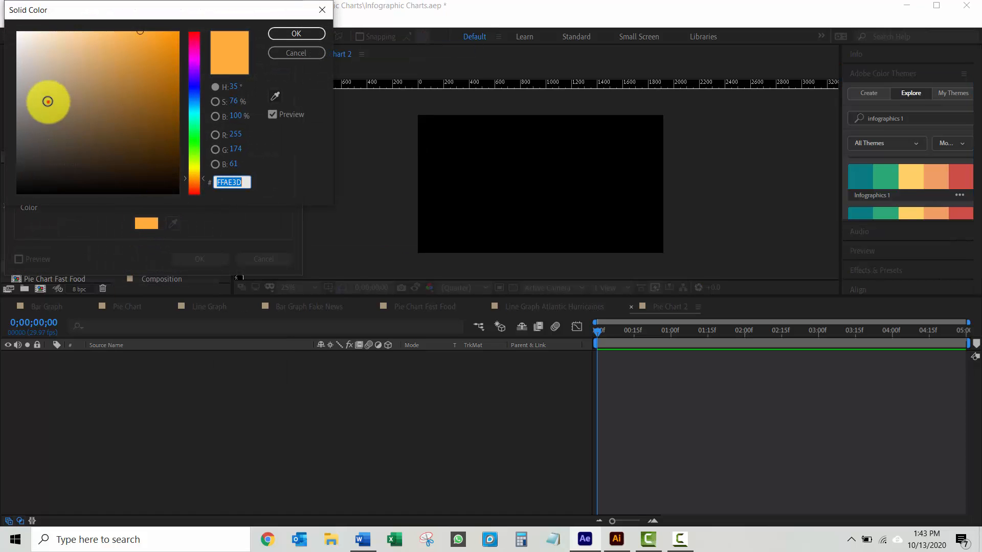
left_click_drag(48, 102, 3, 51)
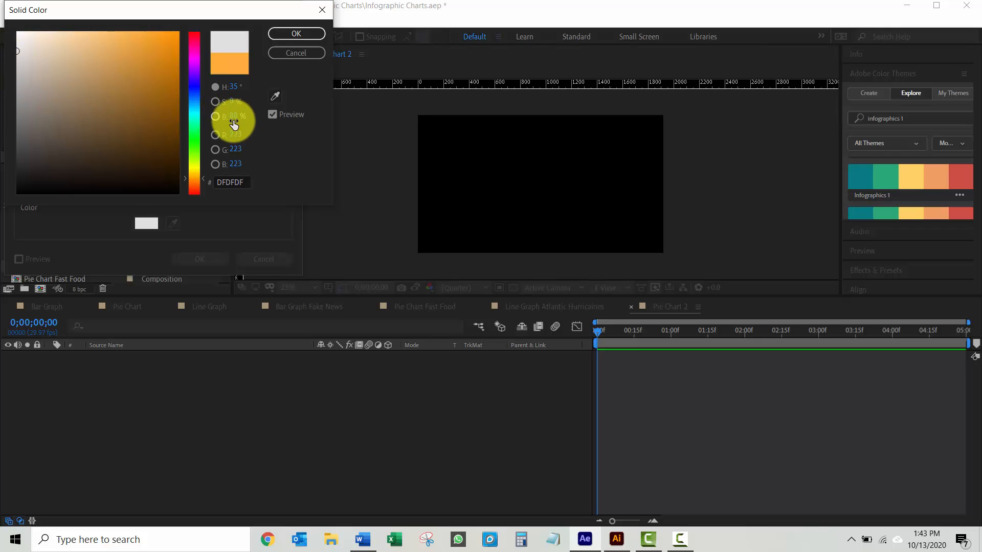
type("90")
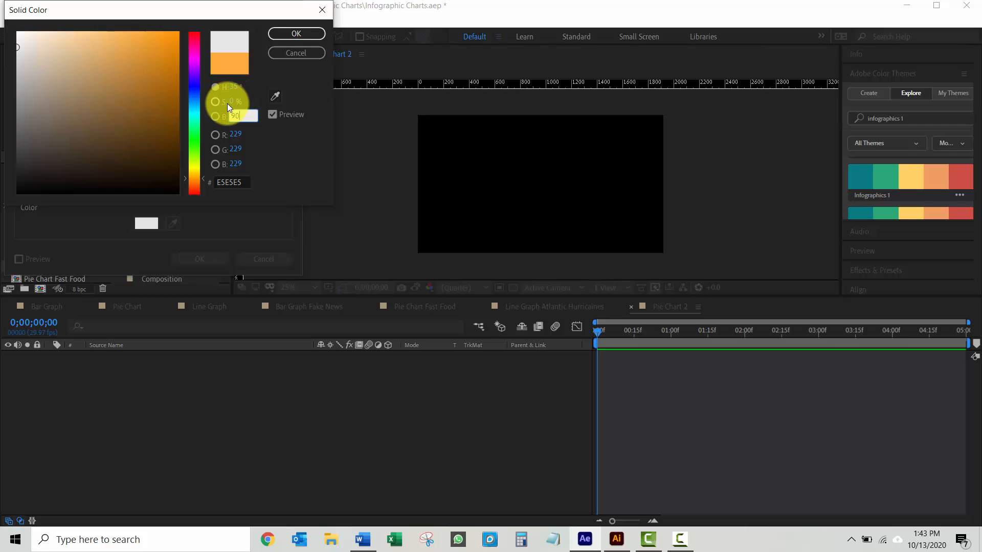
left_click(298, 36)
left_click_drag(145, 35, 45, 35)
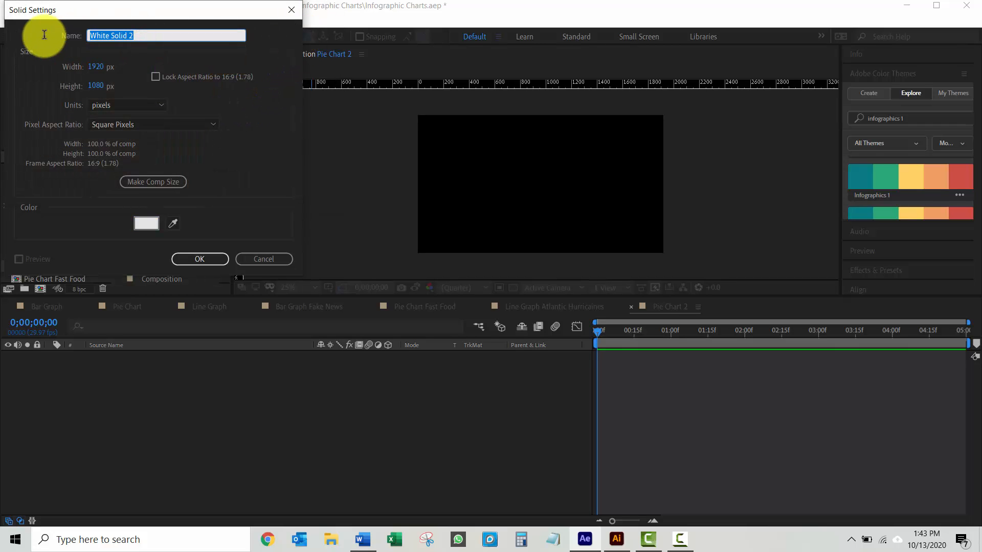
type("BG")
key("Return")
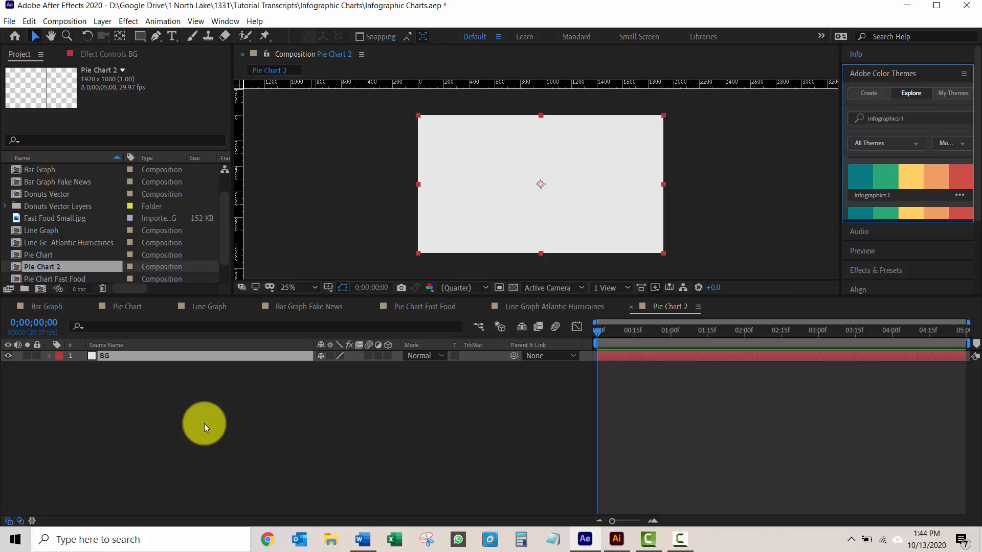
With no layer selected, use the Ellipse tool to add a new shape layer whose ellipse fills the composition frame.
left_click(204, 424)
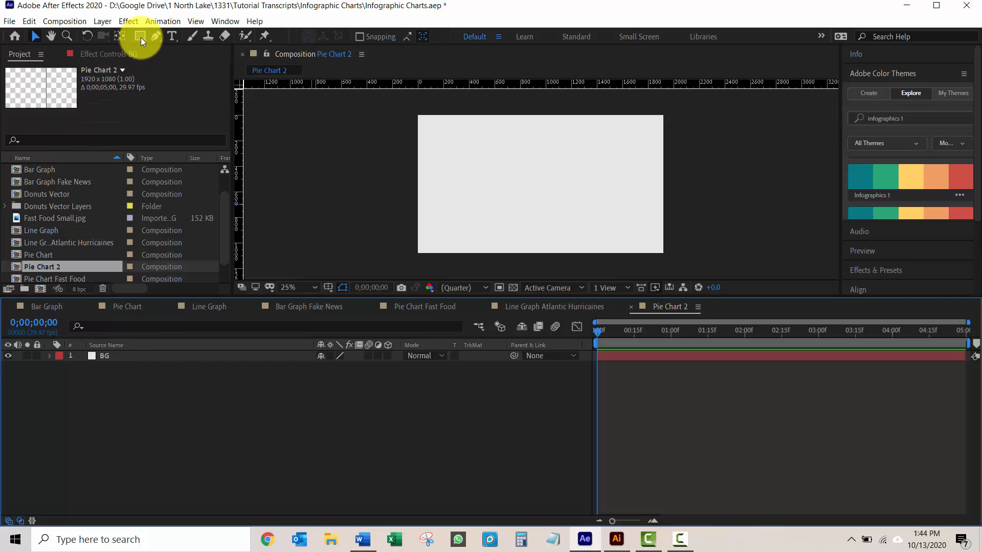
left_click_drag(140, 37, 197, 65)
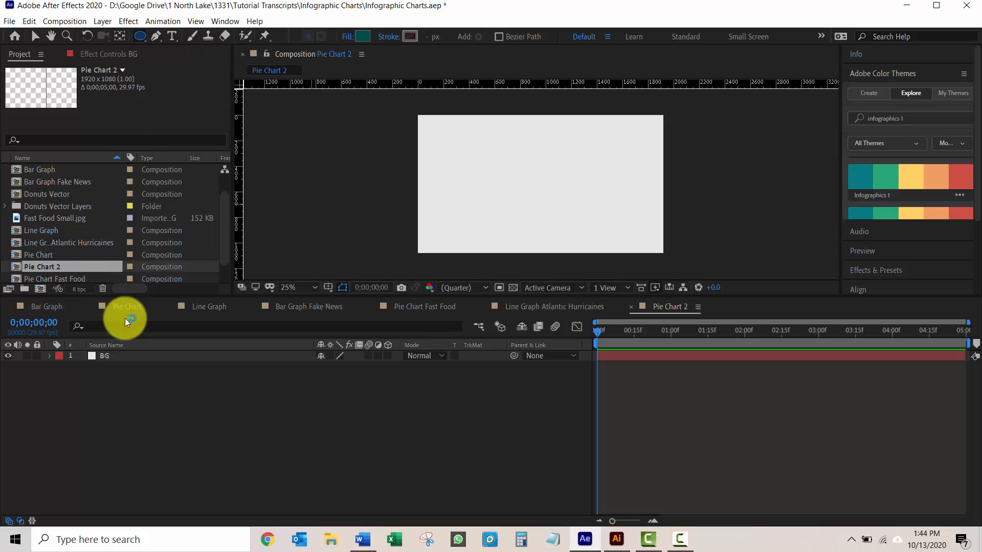
left_click(126, 356)
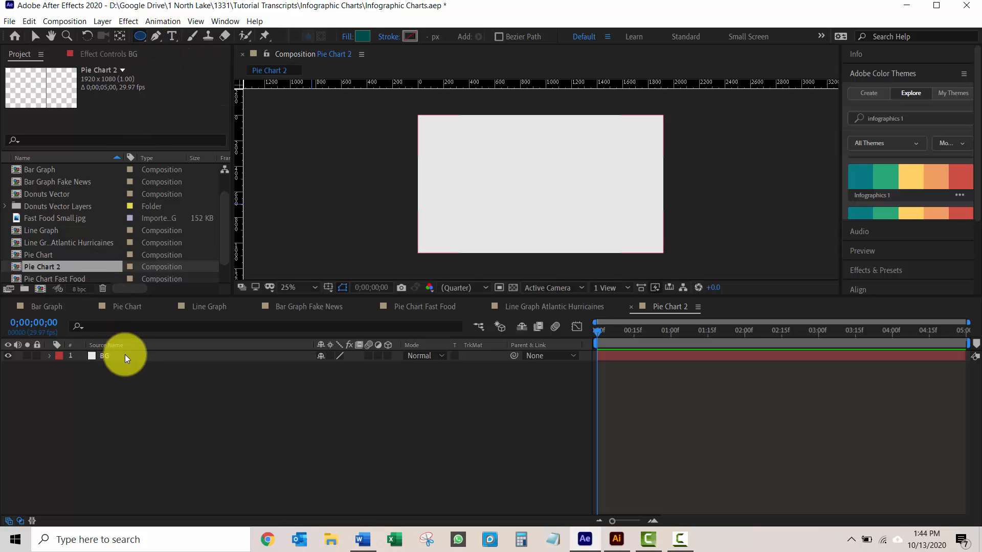
left_click(140, 37)
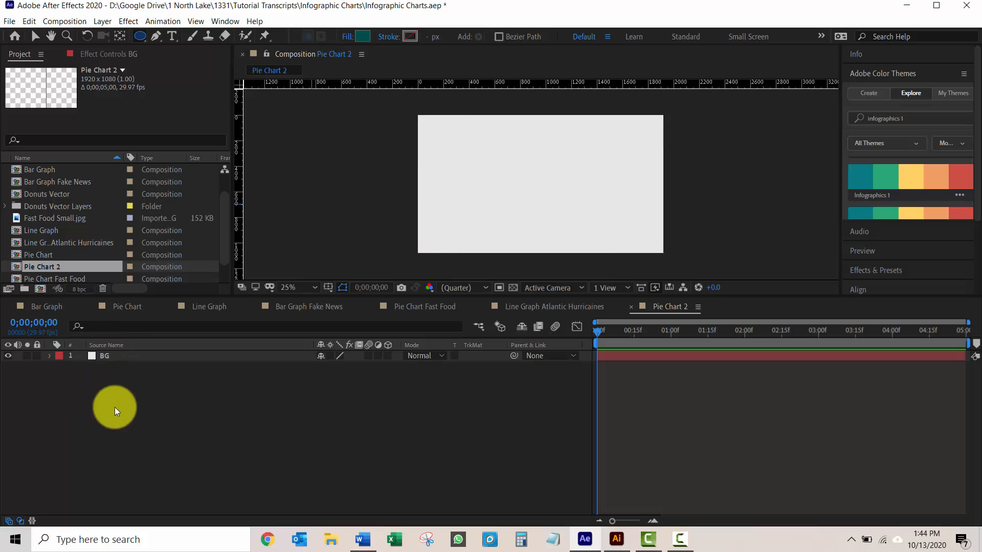
left_click(136, 419)
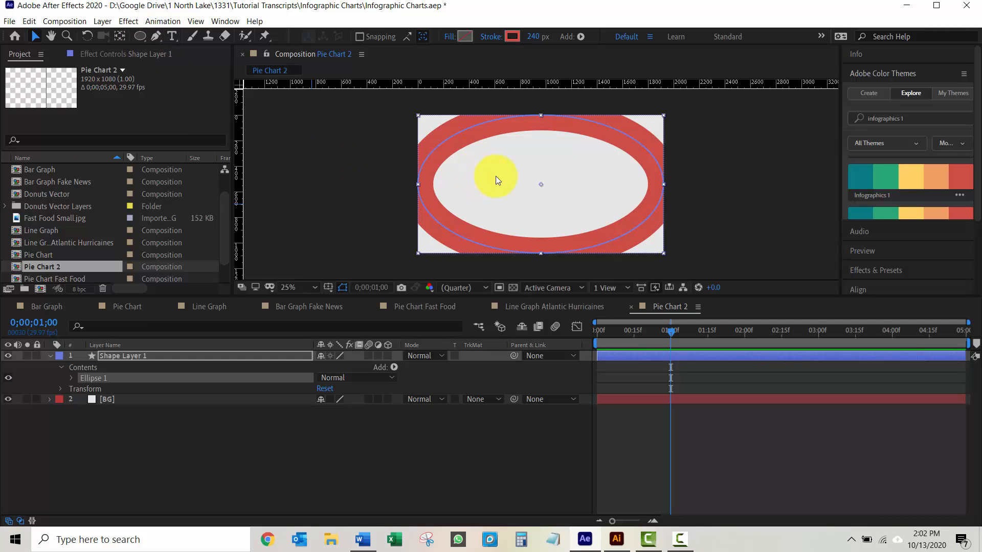
Set the ellipse's fill to None and its stroke to Solid Color.
left_click(448, 36)
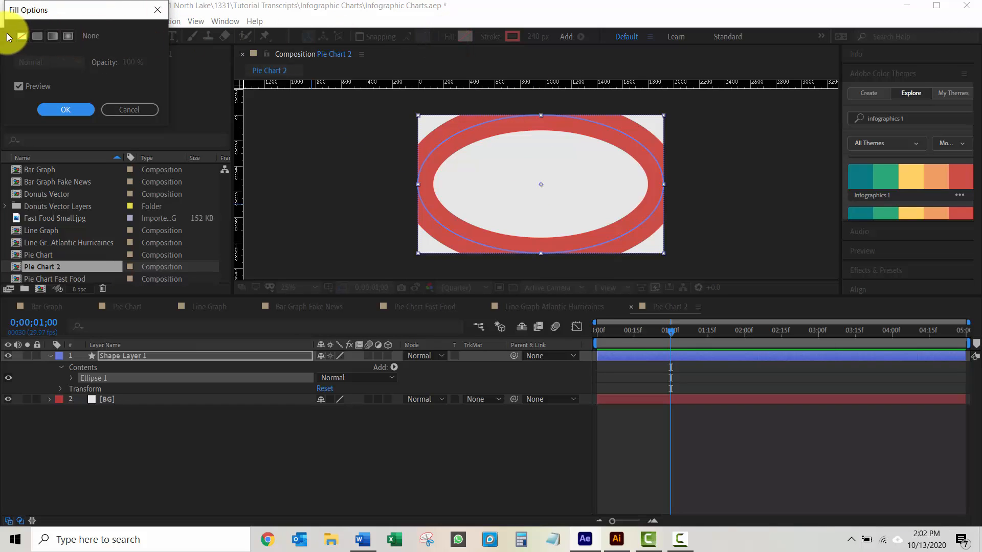
left_click(22, 36)
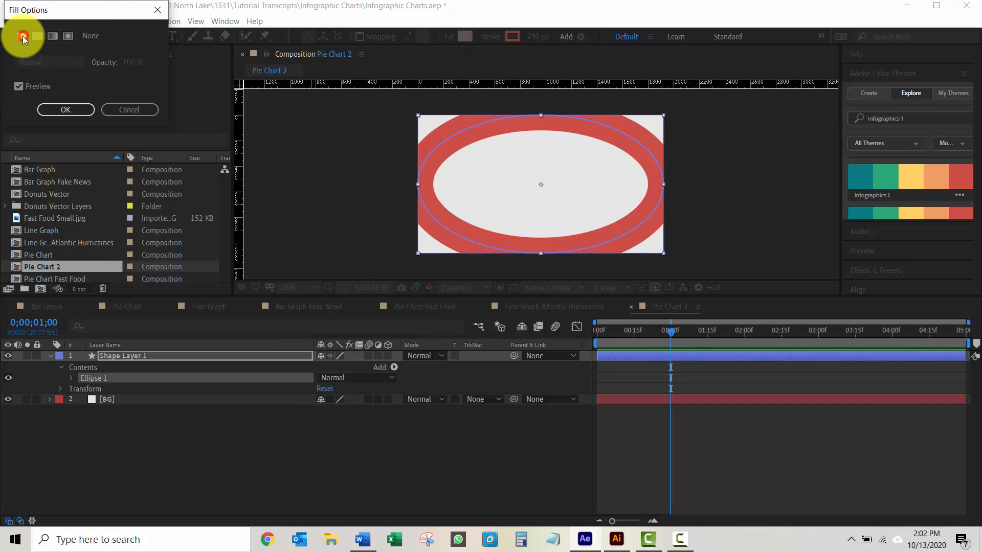
left_click(65, 110)
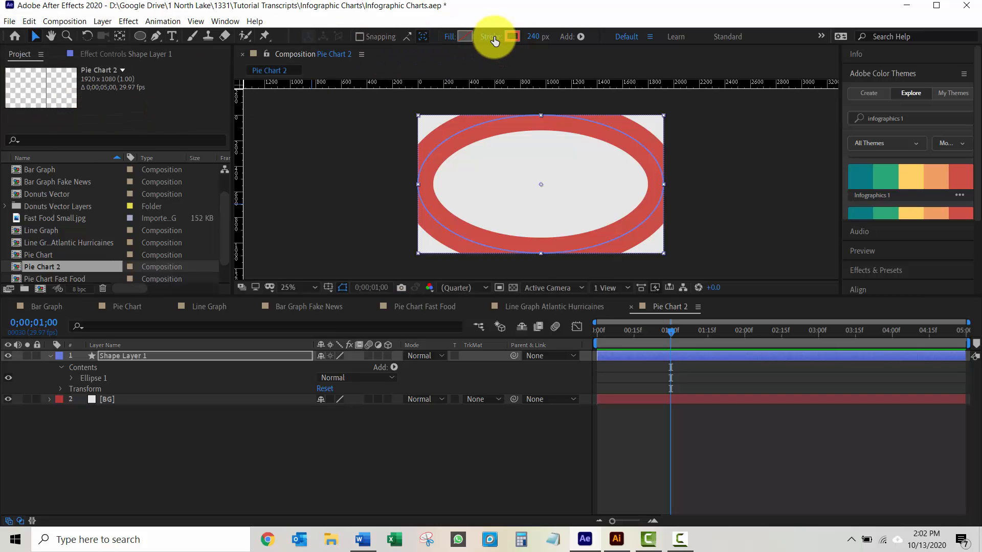
left_click(492, 38)
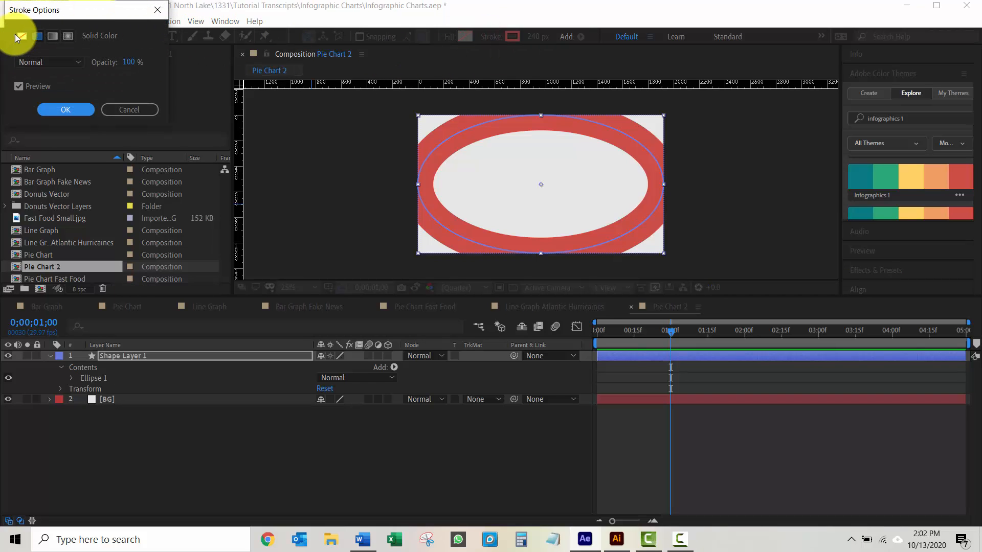
left_click(37, 35)
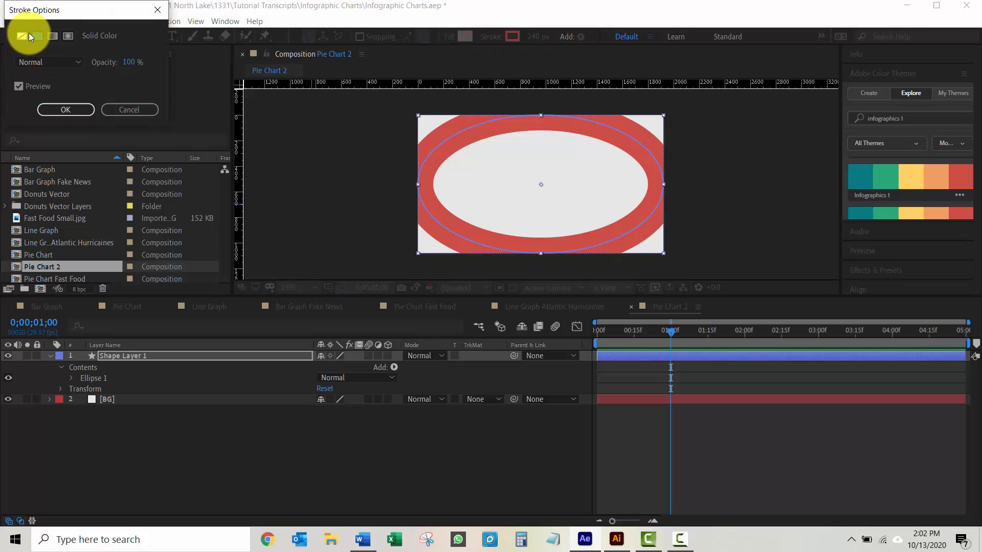
left_click(68, 111)
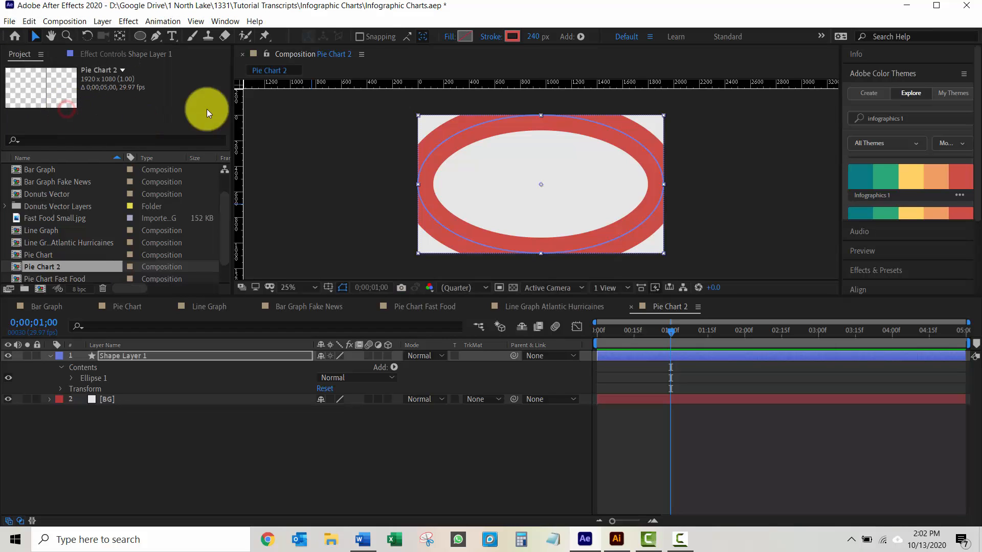
Set the ellipse's stroke color to the red CE4D45 sampled from the Infographics 1 theme.
left_click(510, 36)
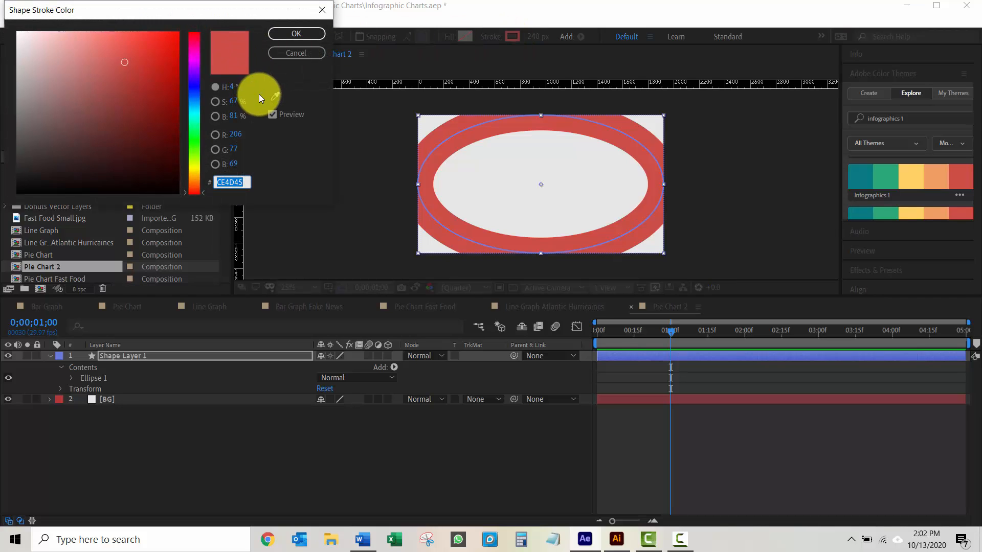
left_click(272, 99)
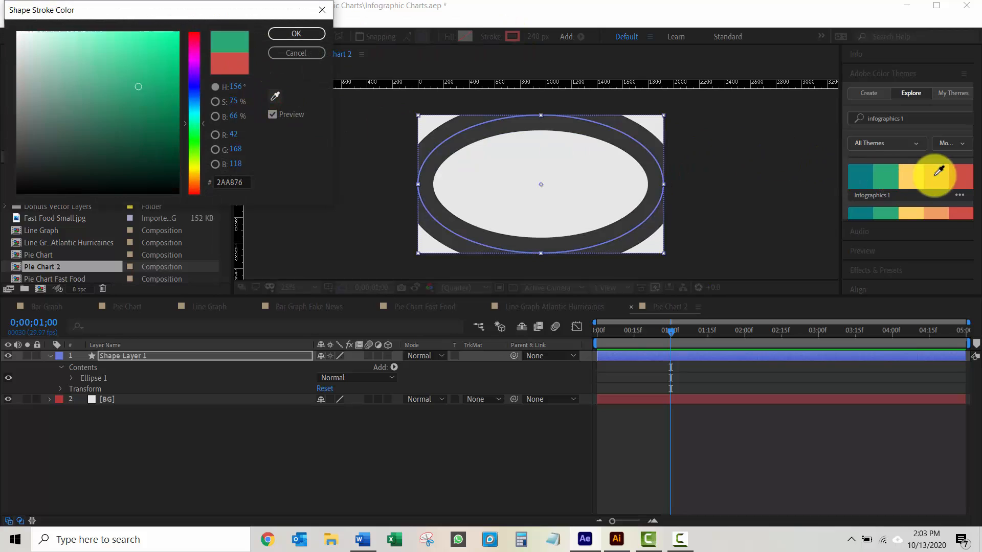
left_click(958, 179)
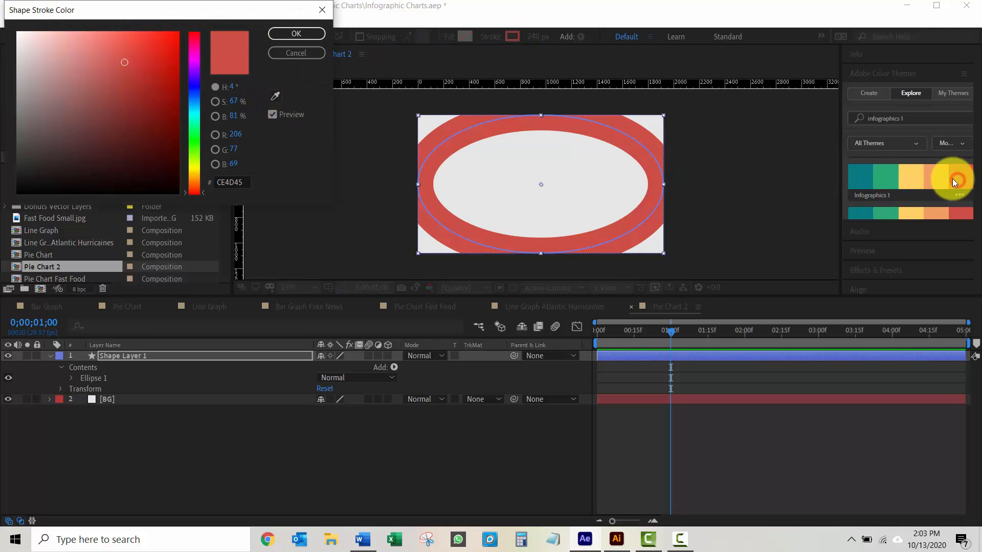
left_click(299, 33)
Set the size of Ellipse Path 1 on the shape layer to 400 x 400.
left_click(73, 378)
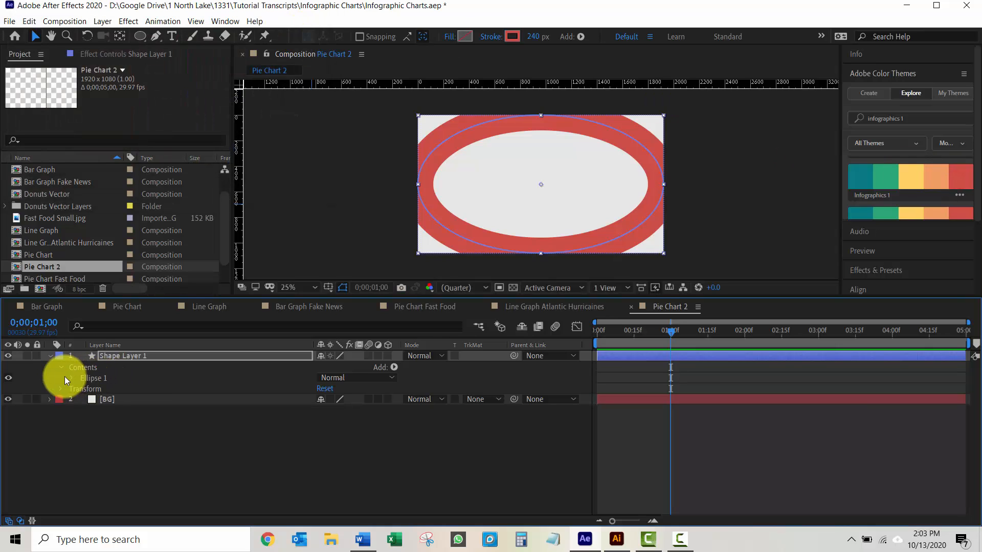
left_click(72, 379)
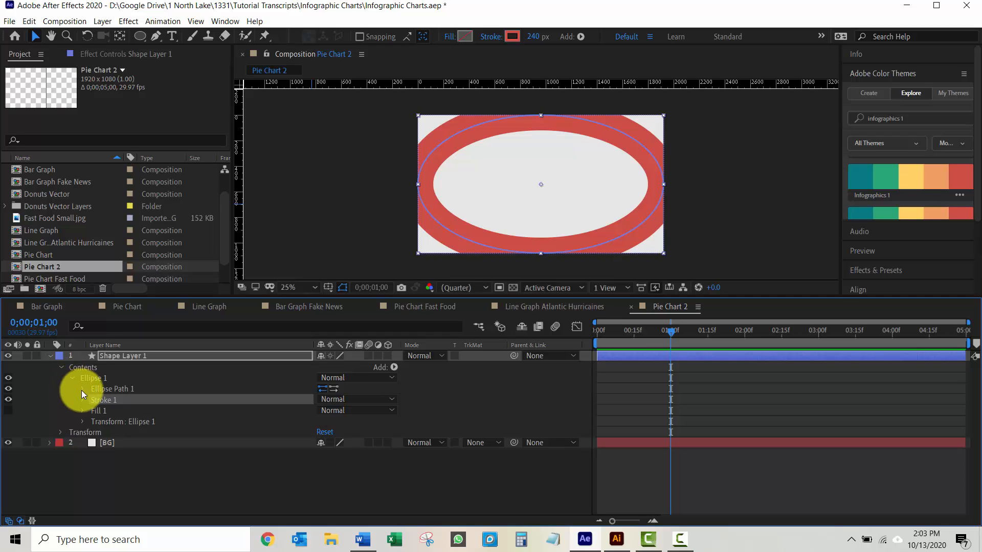
left_click(83, 388)
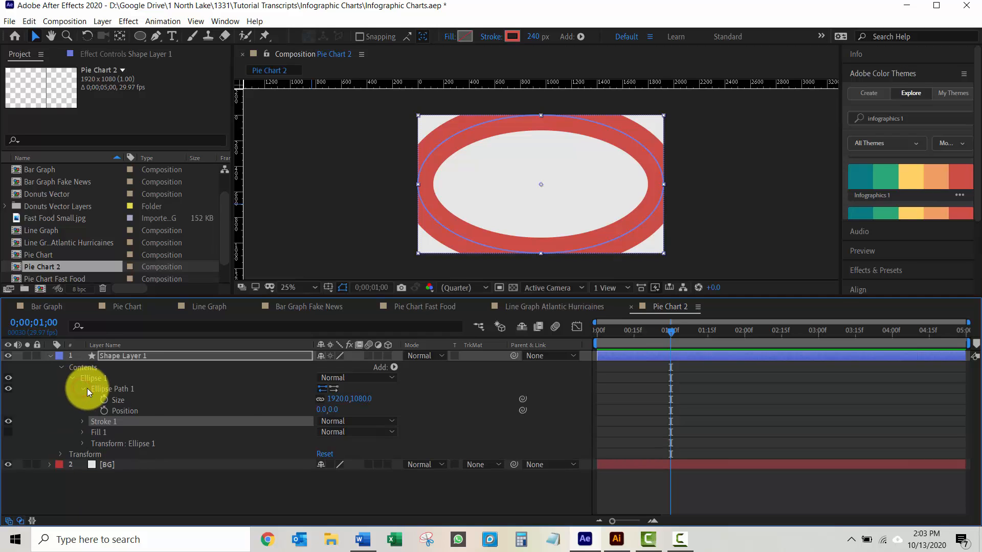
left_click(335, 399)
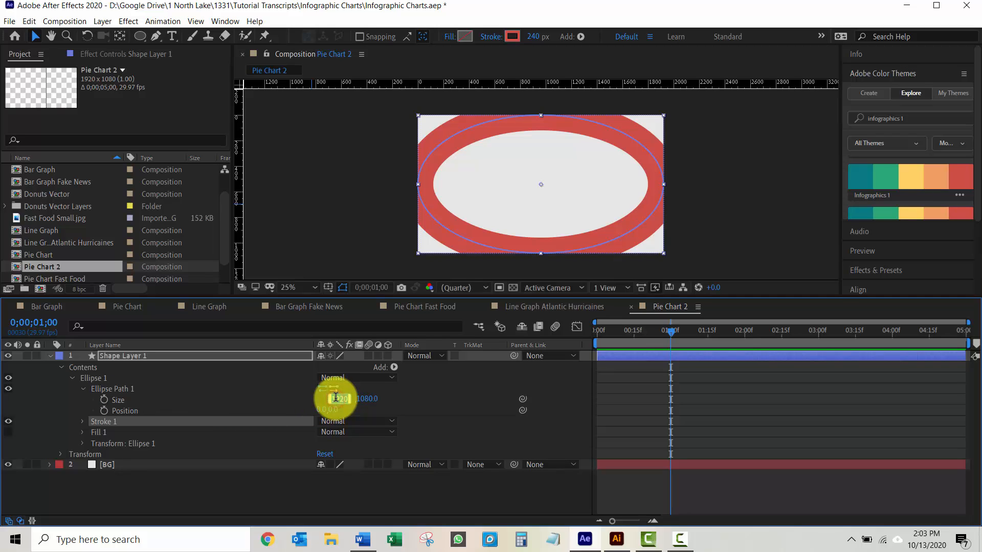
type("400")
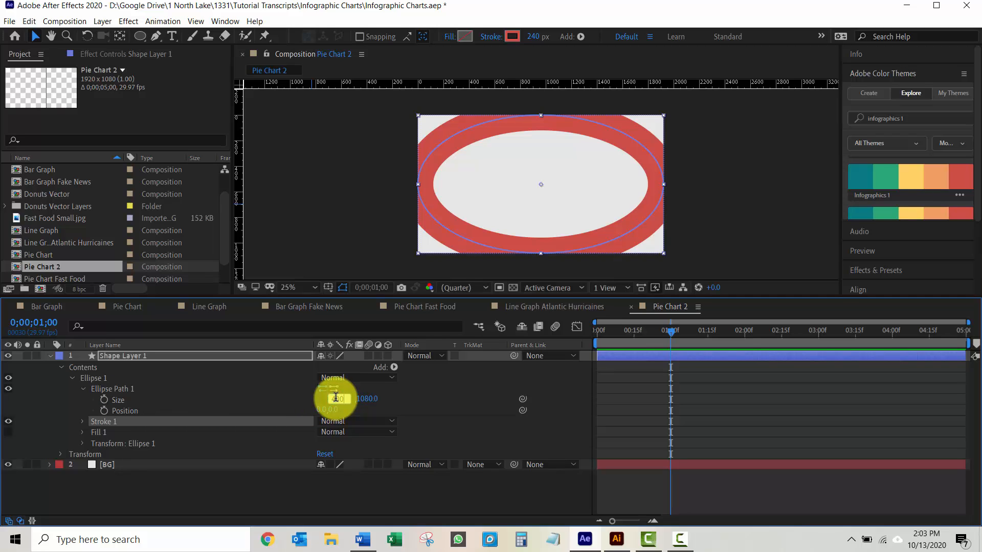
left_click(366, 400)
type("400")
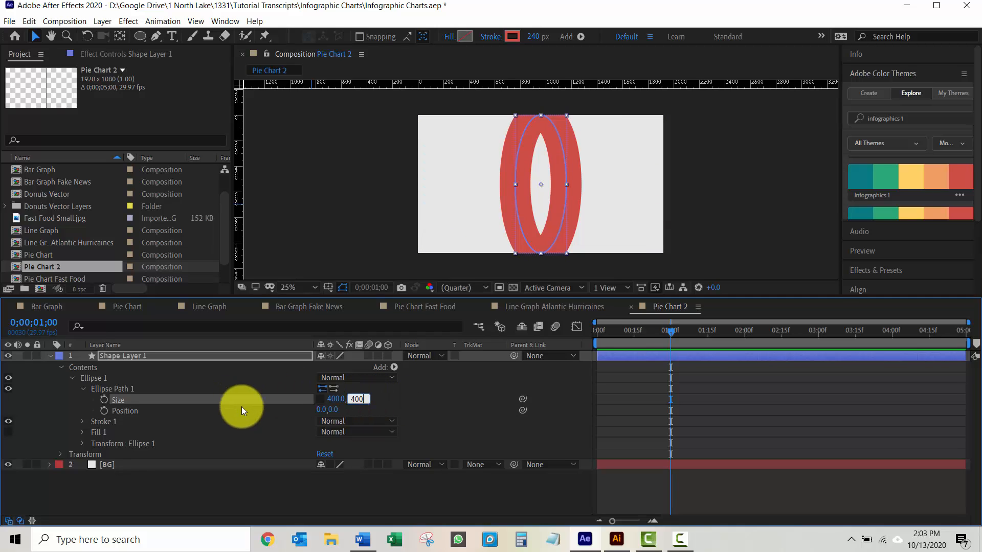
key("Return")
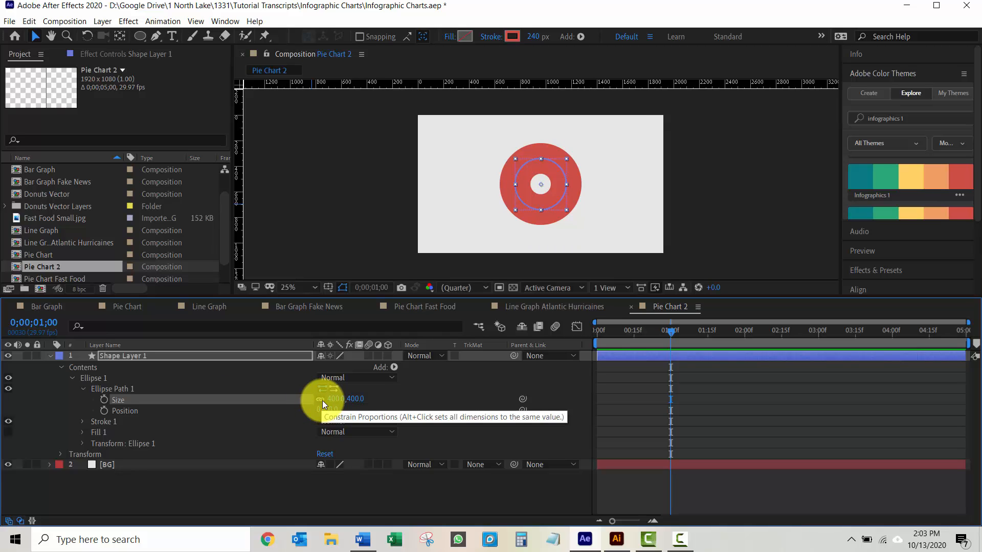
Rename the shape layer to Red 14% and collapse its properties.
left_click(119, 356)
key("Return")
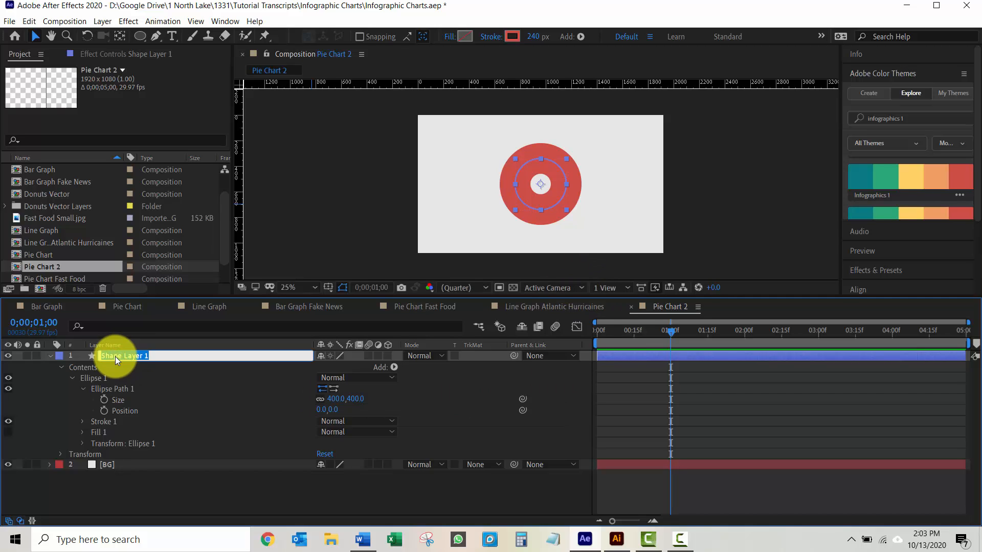
type("Red 14%")
key("Return")
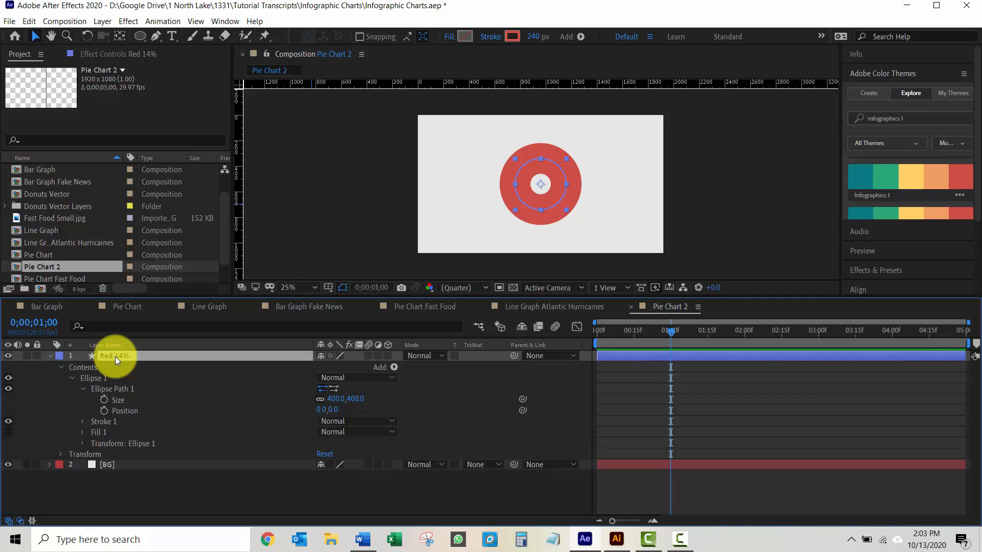
left_click(50, 355)
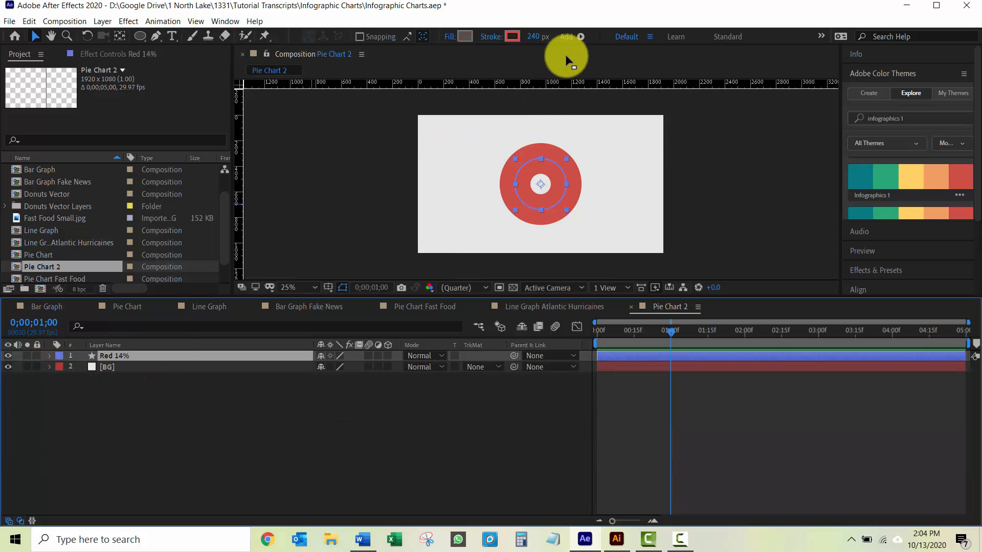
Add Trim Paths to the Red 14% layer, expand its properties and try out the Start value.
left_click(581, 37)
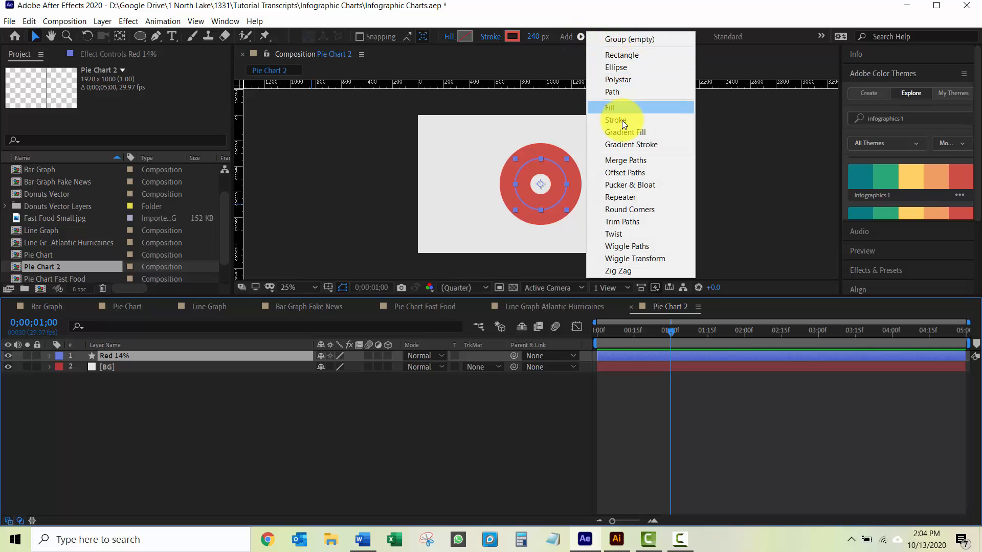
left_click(626, 221)
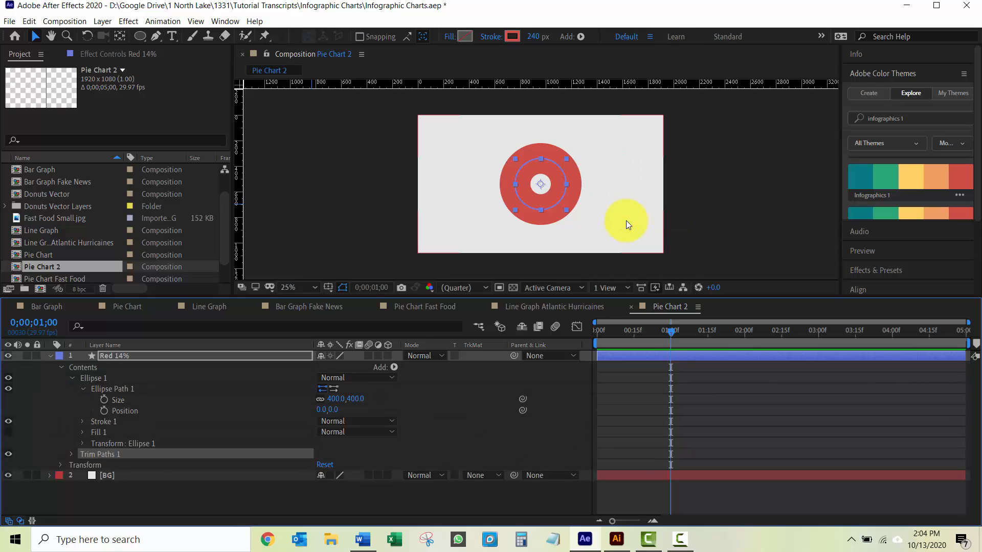
left_click(72, 456)
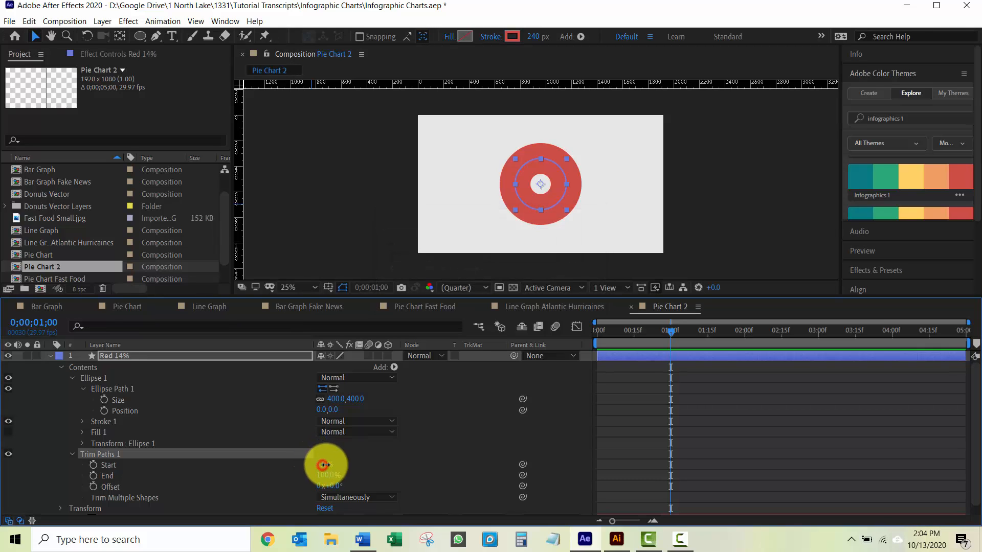
mouse_move(322, 464)
left_mouse_down()
mouse_move(412, 469)
mouse_move(304, 469)
left_mouse_up()
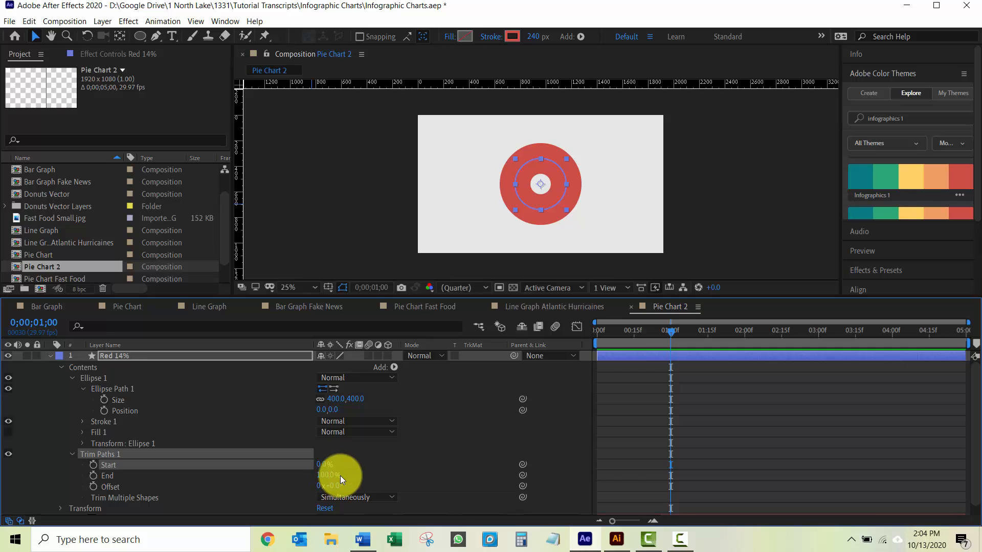
Set the Trim Paths Start of Red 14% to 100% at 1 second and turn on its keyframing.
left_click(321, 465)
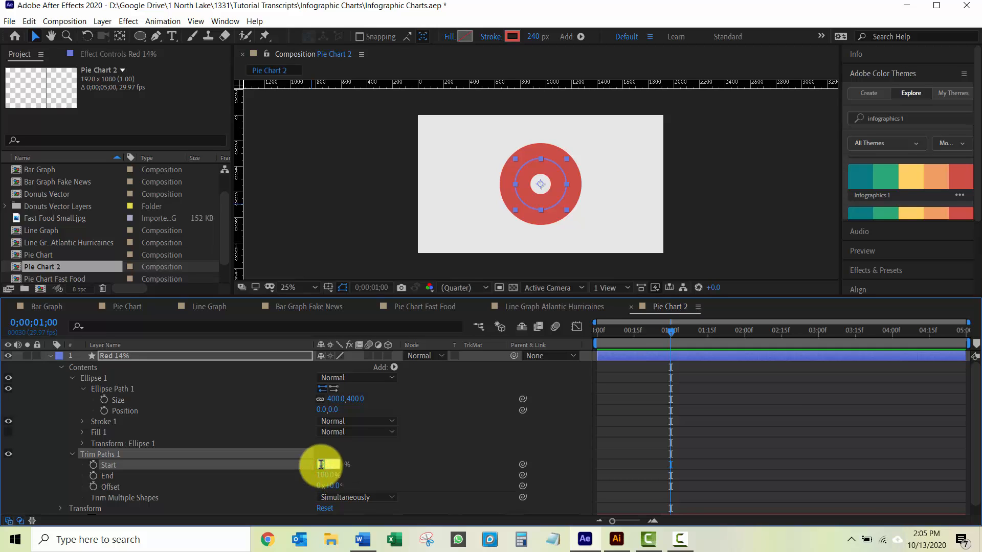
type("100")
key("Return")
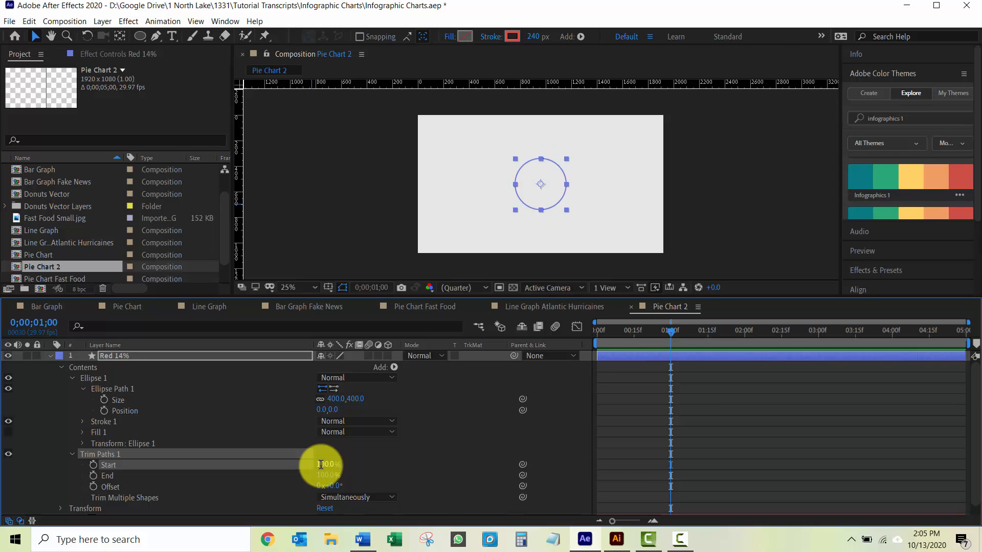
left_click(94, 465)
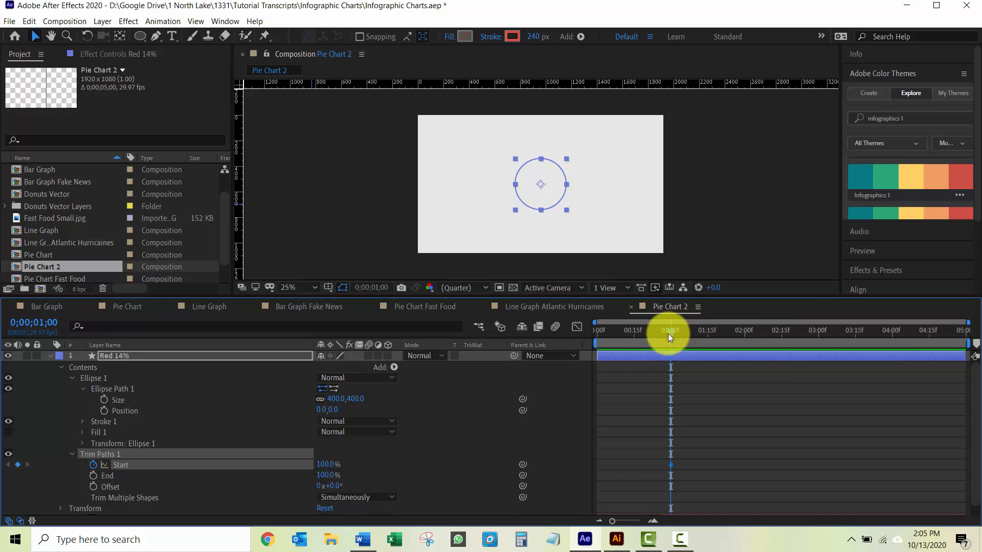
Add a Start keyframe of 0% at the 2-second mark on the Red 14% layer's Trim Paths.
left_click_drag(667, 333, 744, 333)
left_click(327, 464)
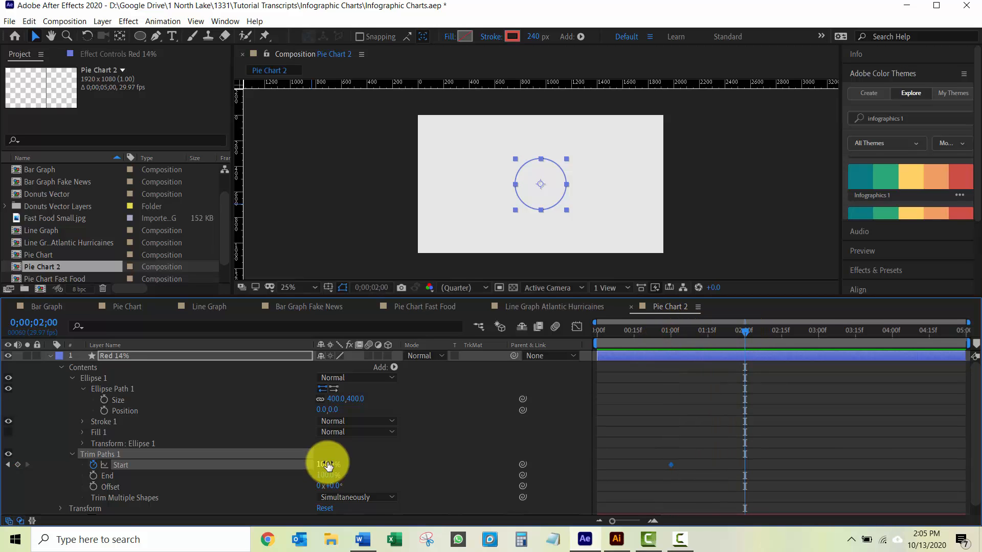
left_click_drag(322, 460, 212, 459)
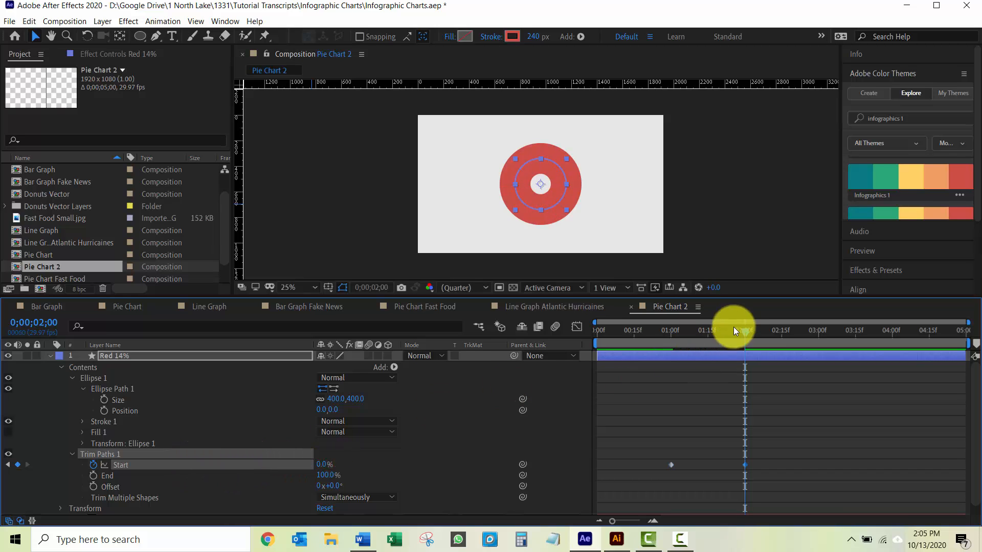
mouse_move(746, 332)
left_mouse_down()
mouse_move(680, 339)
mouse_move(744, 333)
left_mouse_up()
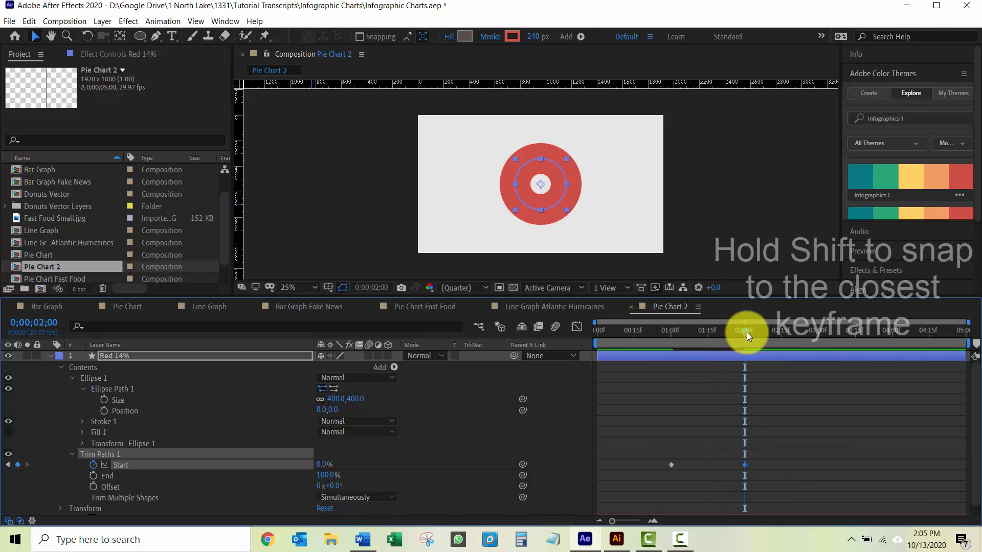
mouse_move(747, 333)
left_mouse_down()
mouse_move(836, 332)
mouse_move(743, 345)
left_mouse_up()
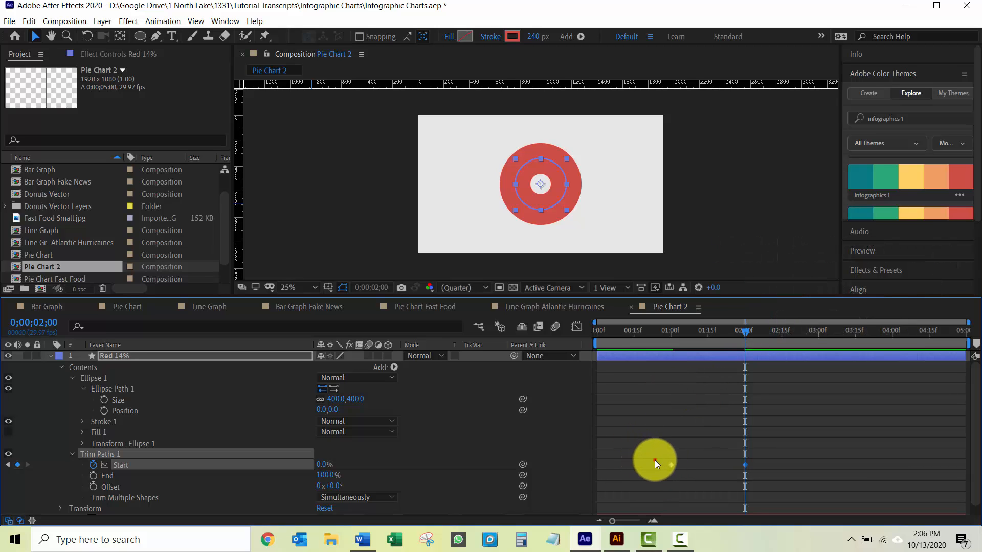
Apply Easy Ease to both Start keyframes of Red 14% and collapse the layer's properties.
left_click_drag(655, 460, 778, 471)
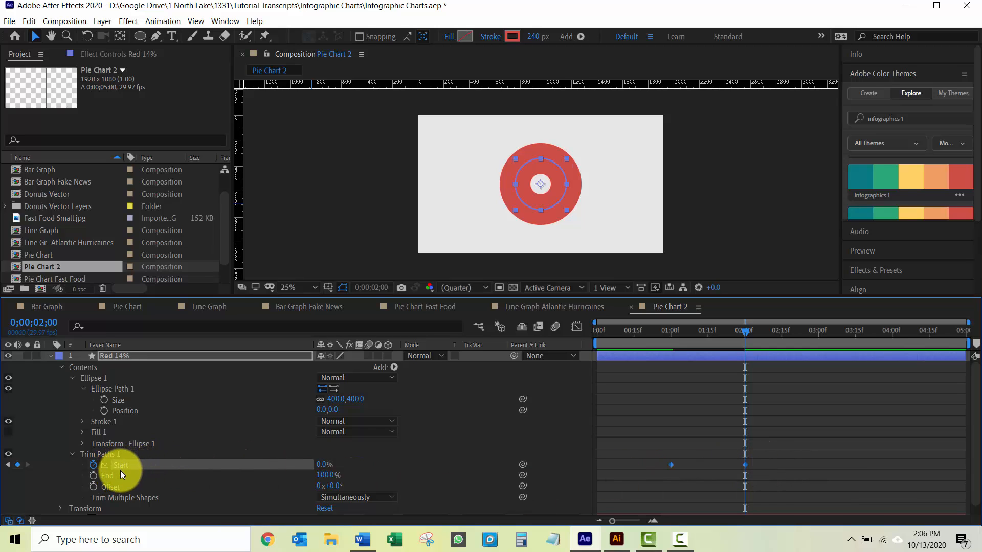
right_click(672, 464)
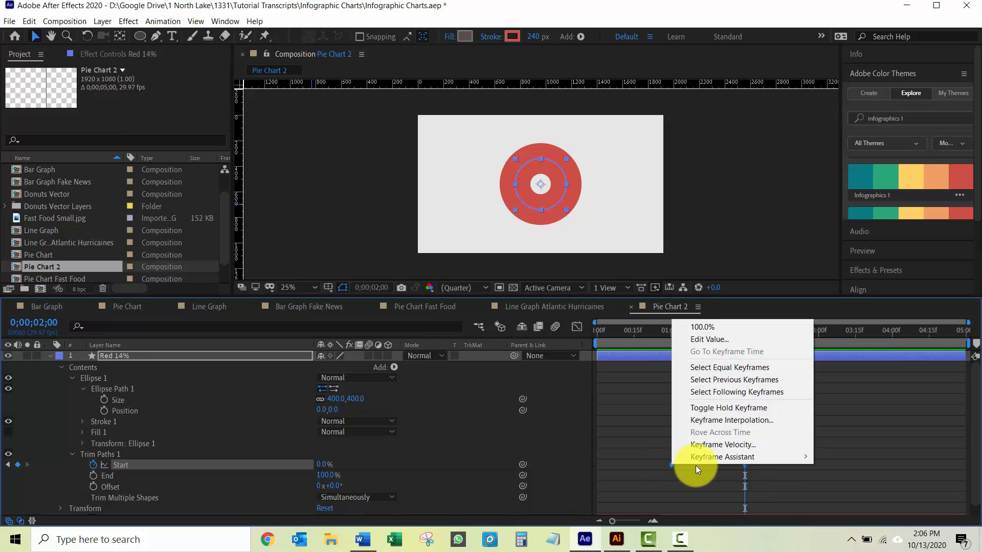
mouse_move(705, 455)
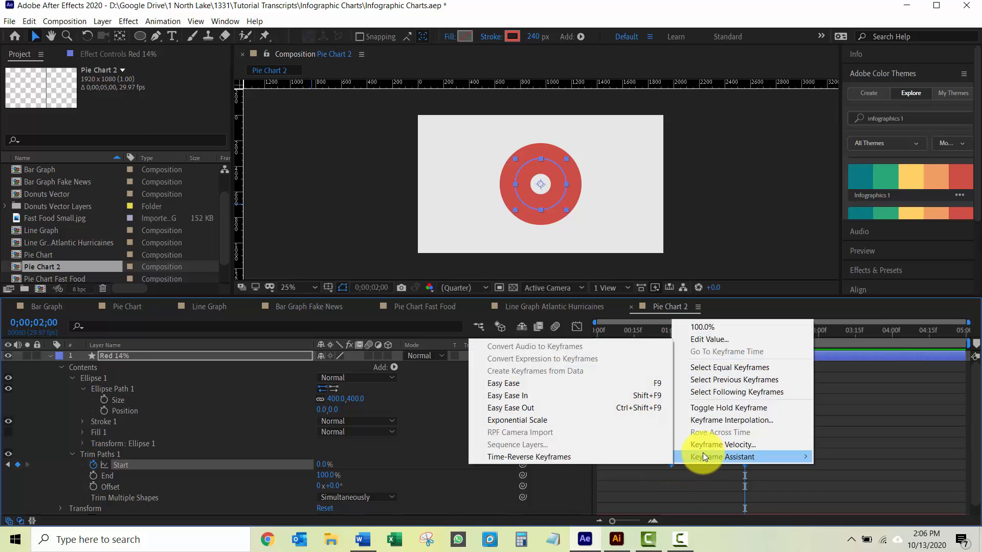
left_click(509, 383)
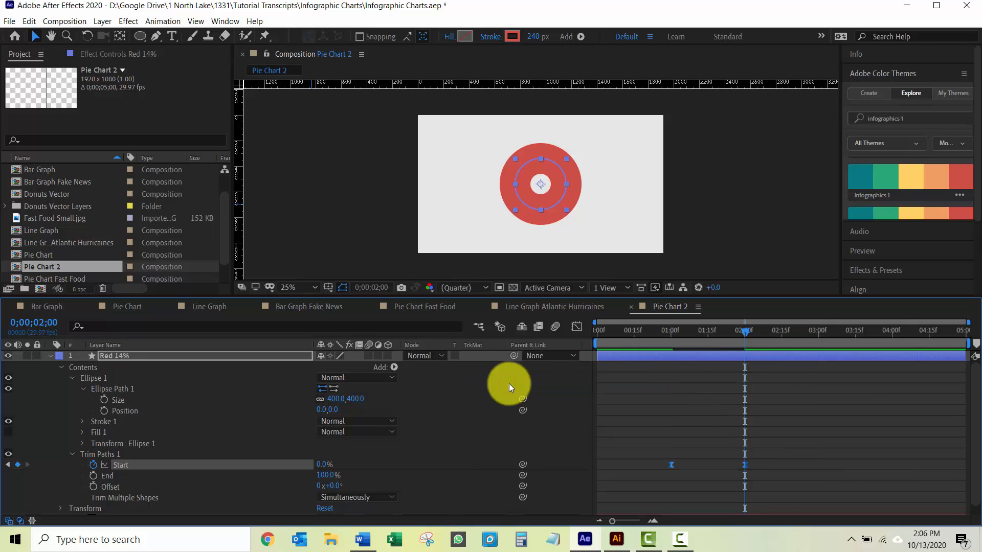
left_click(51, 357)
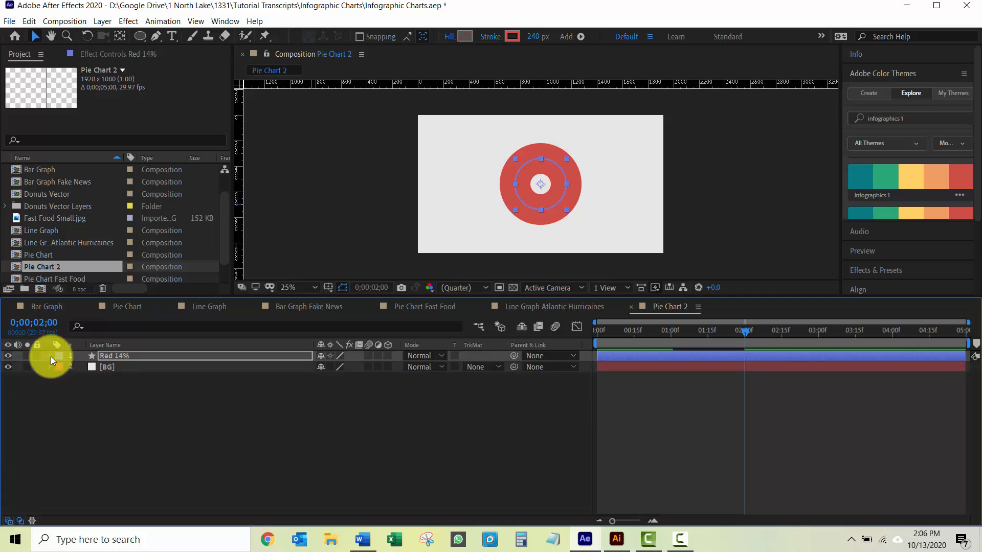
In the Graph Editor, extend the easing handle of Red 14%'s 2-second Start keyframe back to about the 01:15f mark.
left_click(117, 357)
key("shift+F3")
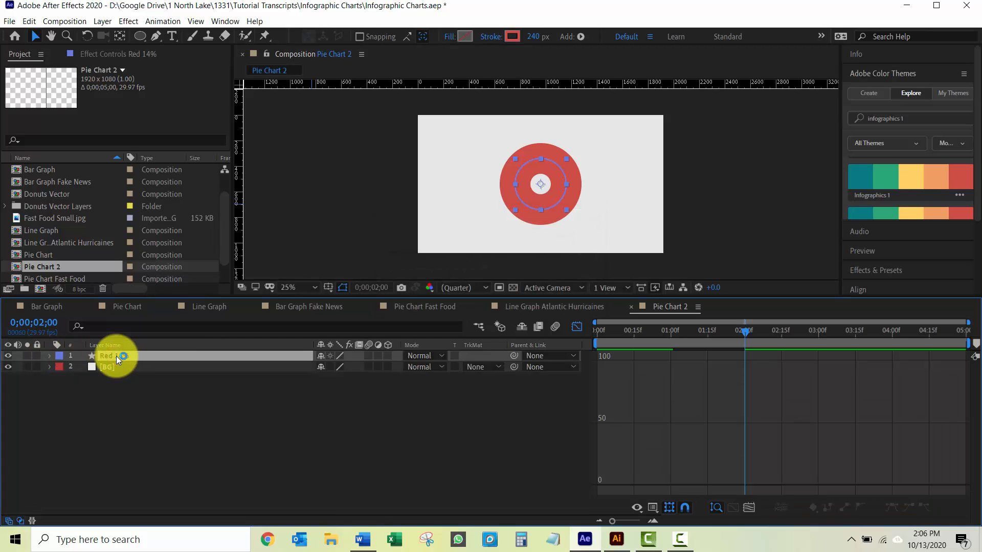
key("u")
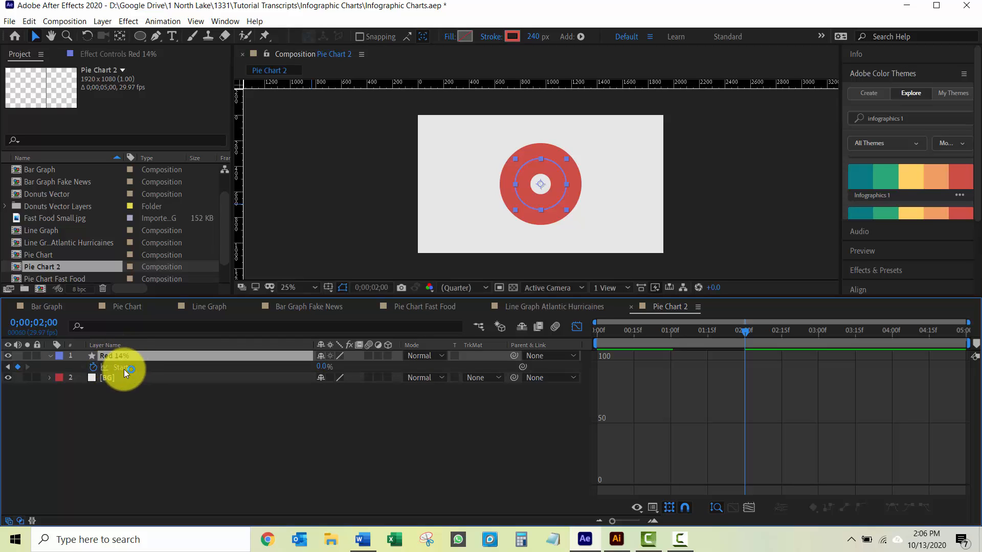
left_click(121, 369)
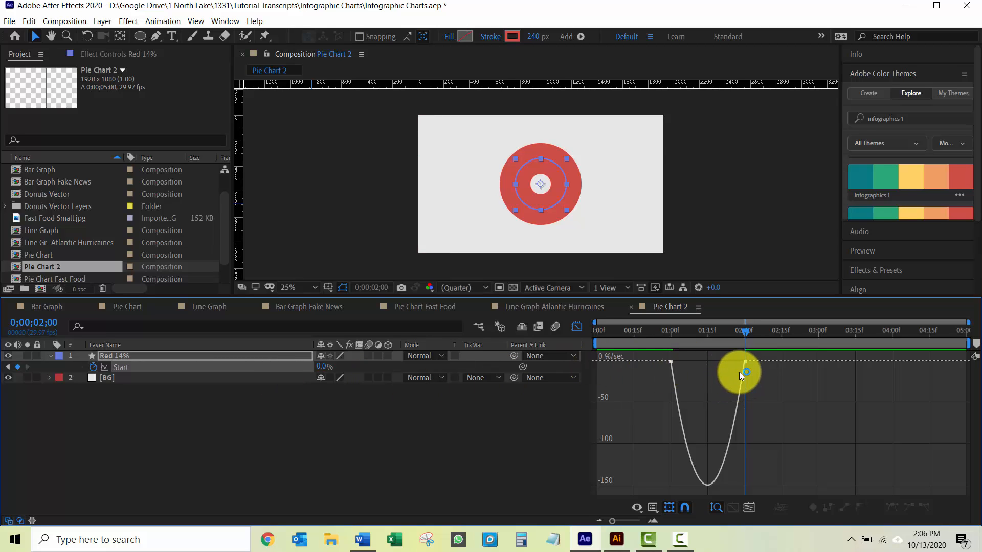
mouse_move(741, 365)
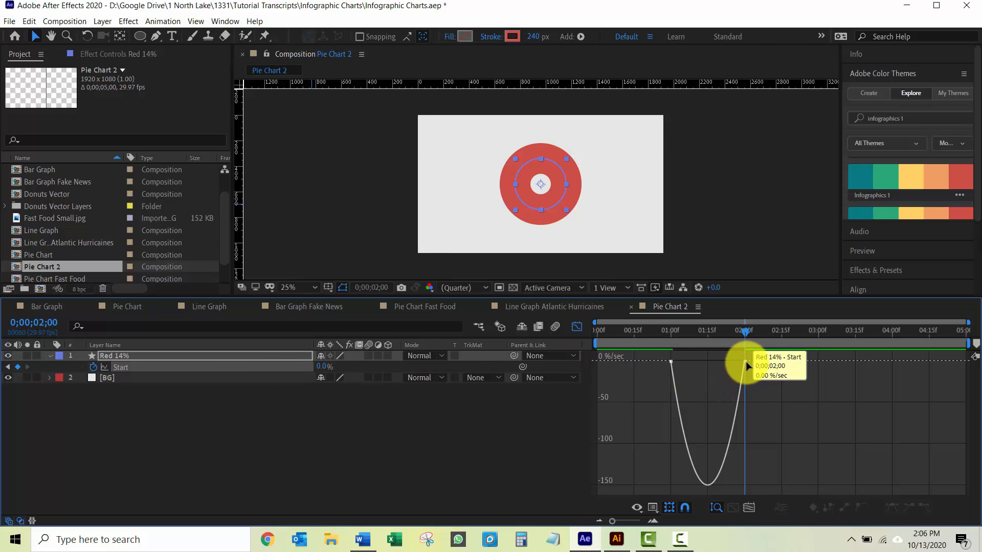
left_click(745, 361)
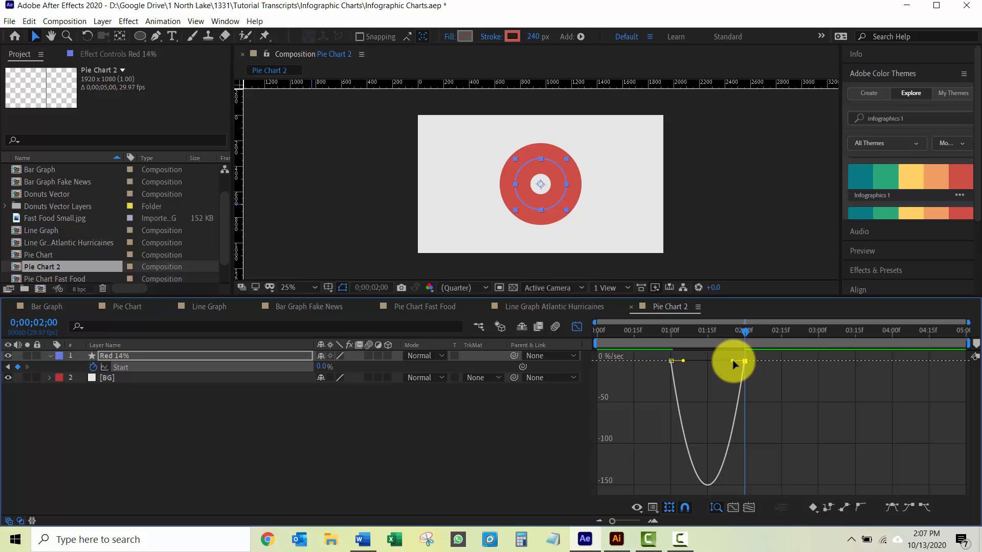
left_click_drag(734, 363, 707, 361)
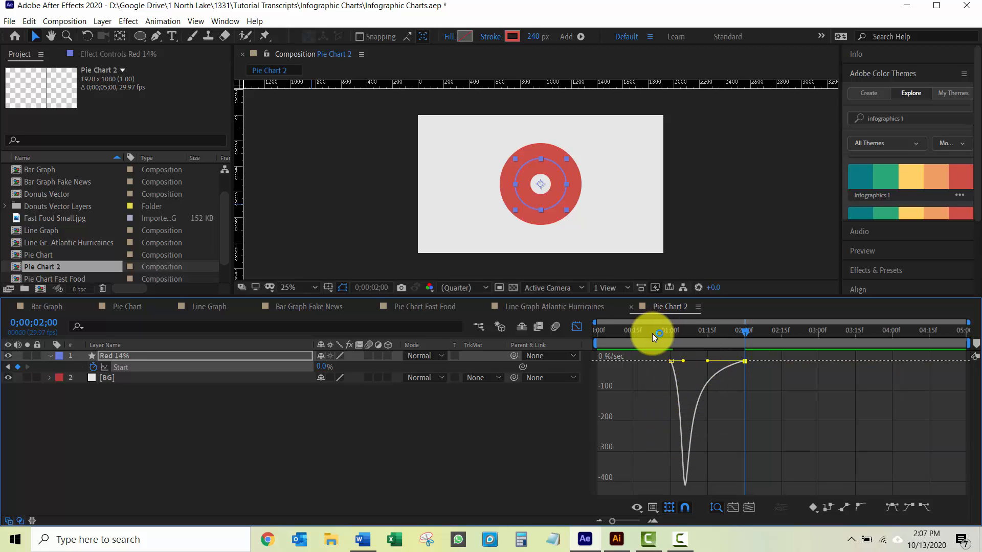
Preview the Red 14% circle's eased animation from the beginning and scrub from 1 to 2 seconds.
left_click_drag(636, 333, 590, 337)
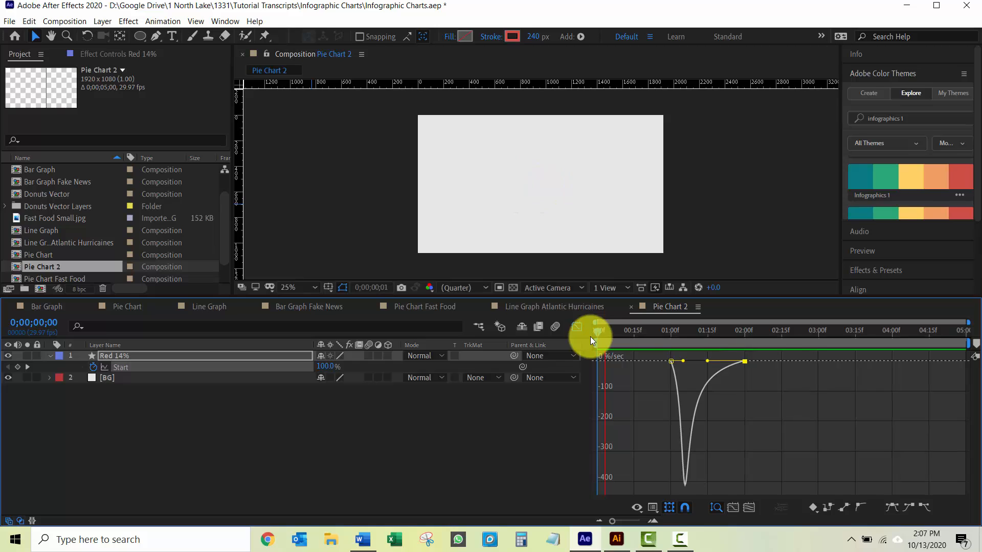
key("space")
left_click(673, 334)
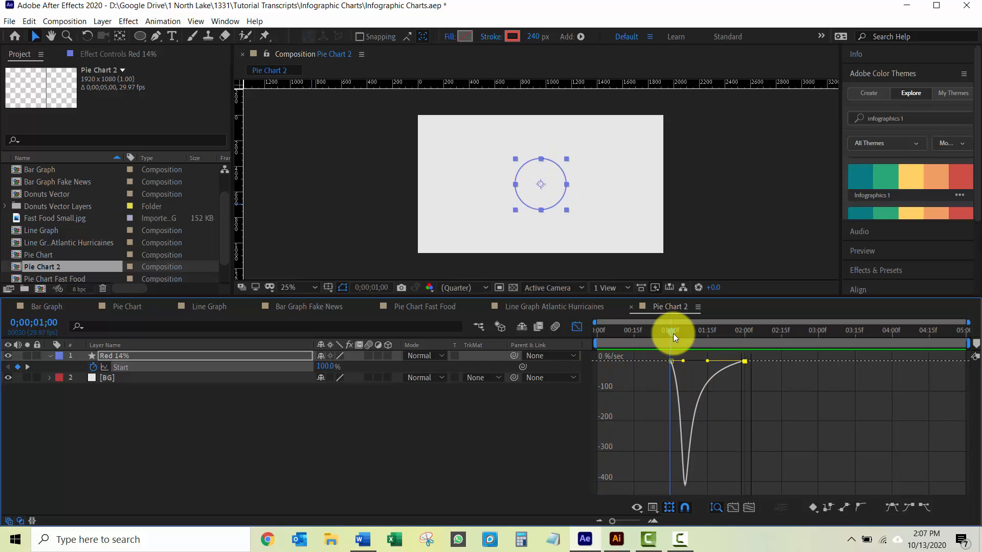
left_click_drag(673, 333, 744, 332)
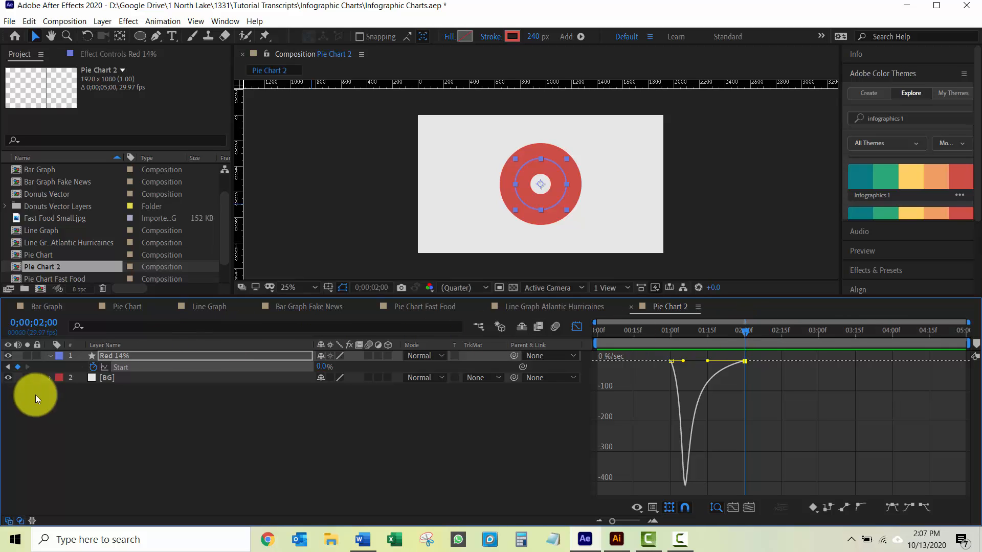
Duplicate the Red 14% layer and rename the copy Yellow 54%.
left_click(51, 355)
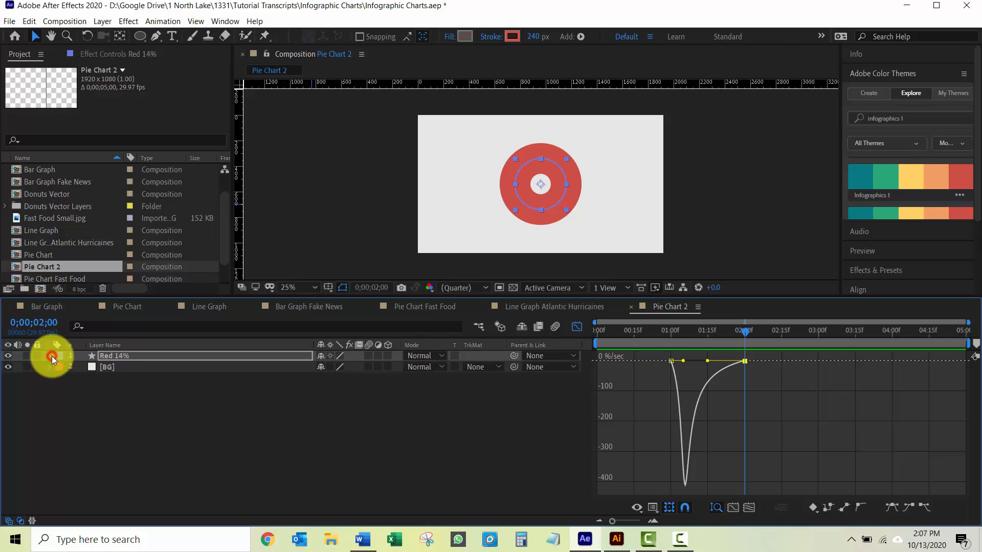
left_click(115, 356)
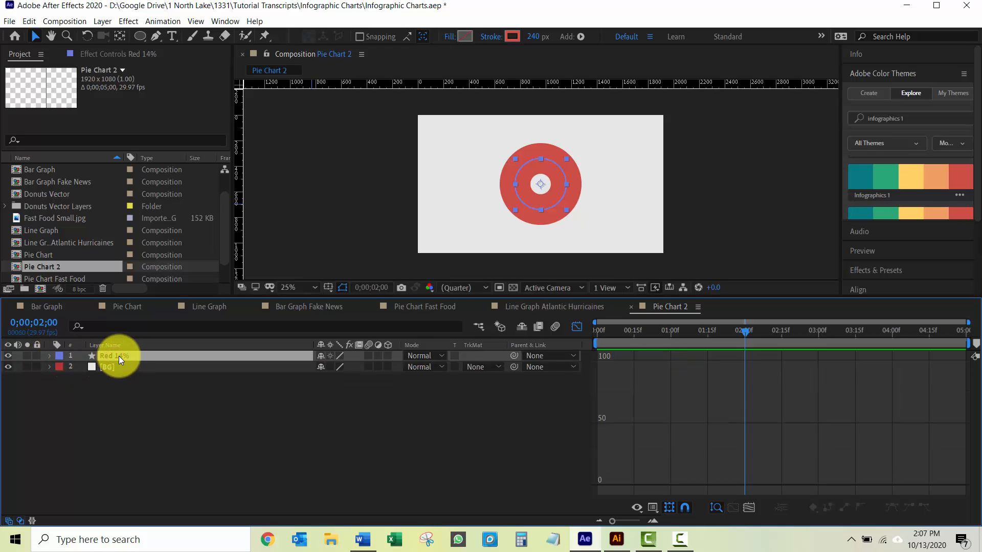
key("ctrl+d")
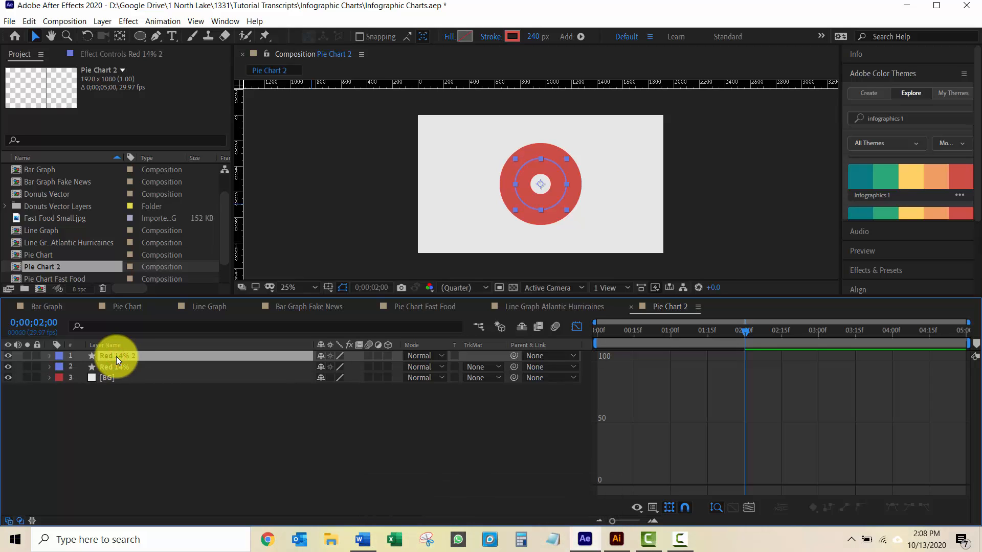
key("Return")
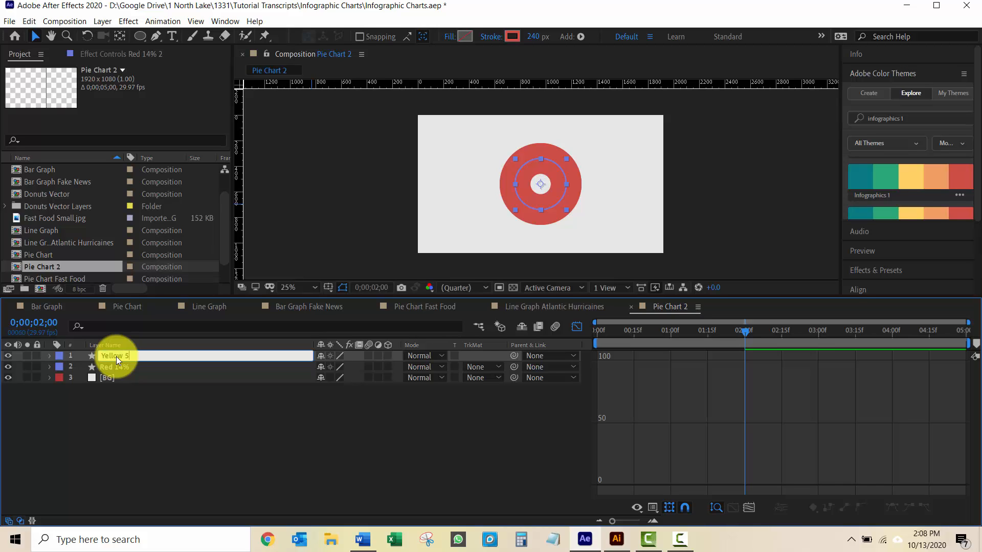
key("Return")
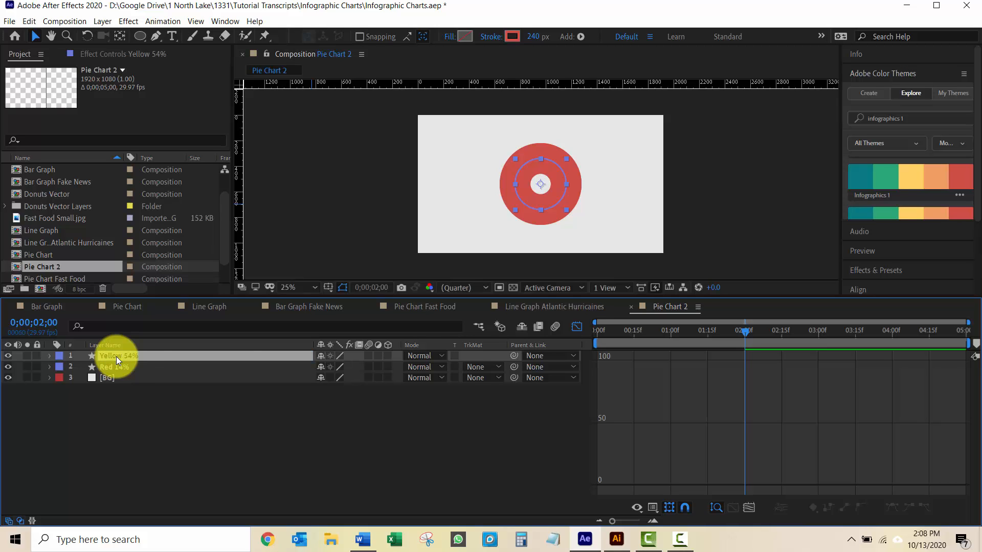
Leave the Graph Editor, reveal the Yellow 54% layer's keyframes and set its Start keyframe at 2 seconds to 46%.
left_click(579, 327)
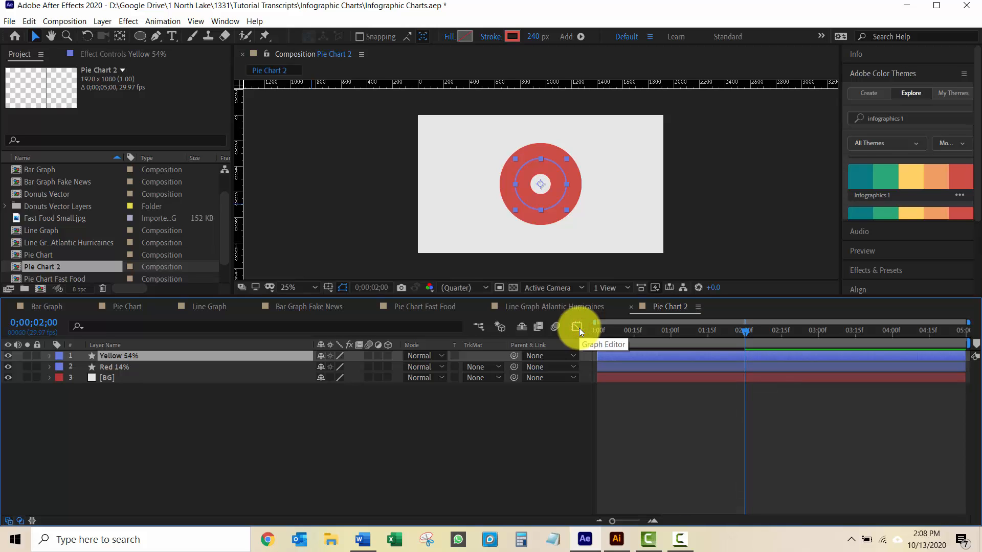
key("u")
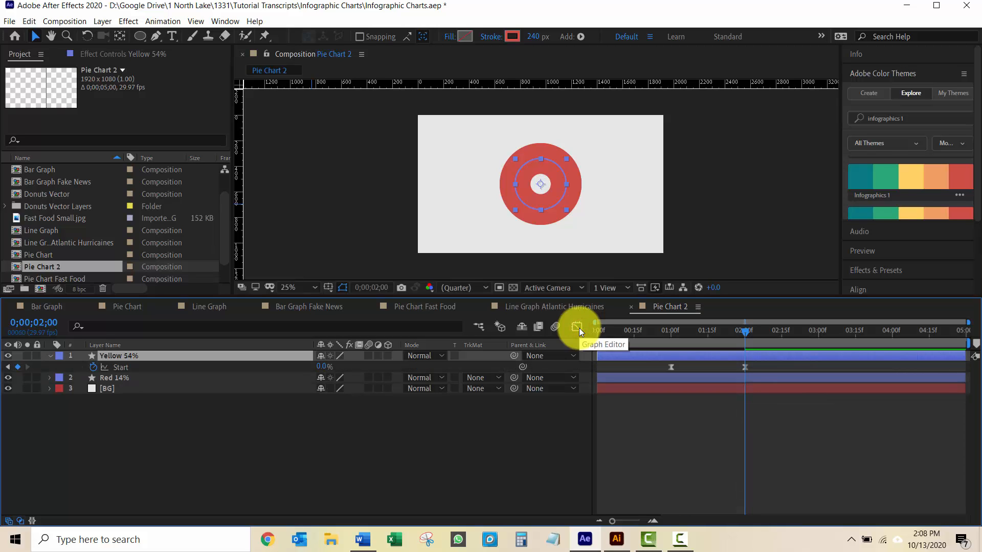
left_click(747, 368)
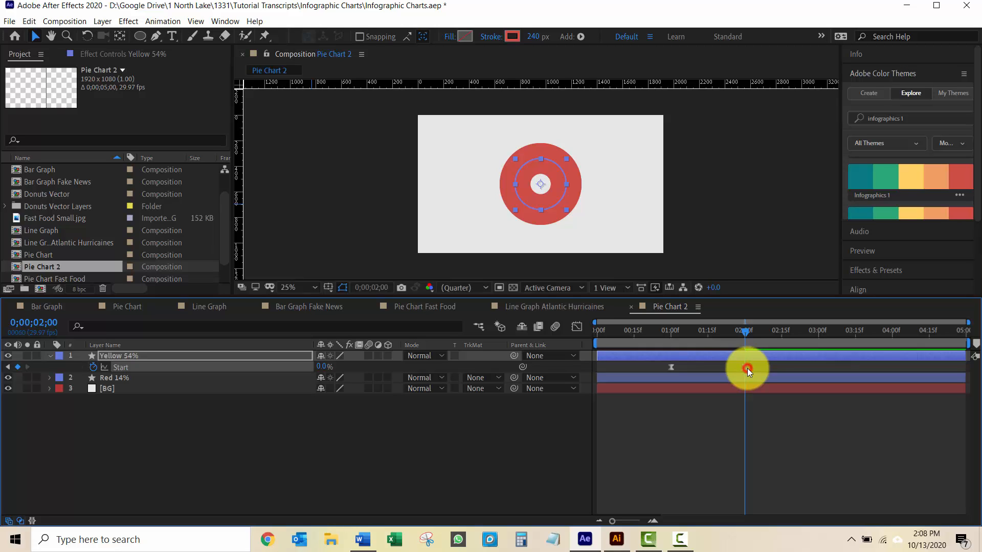
left_click(316, 366)
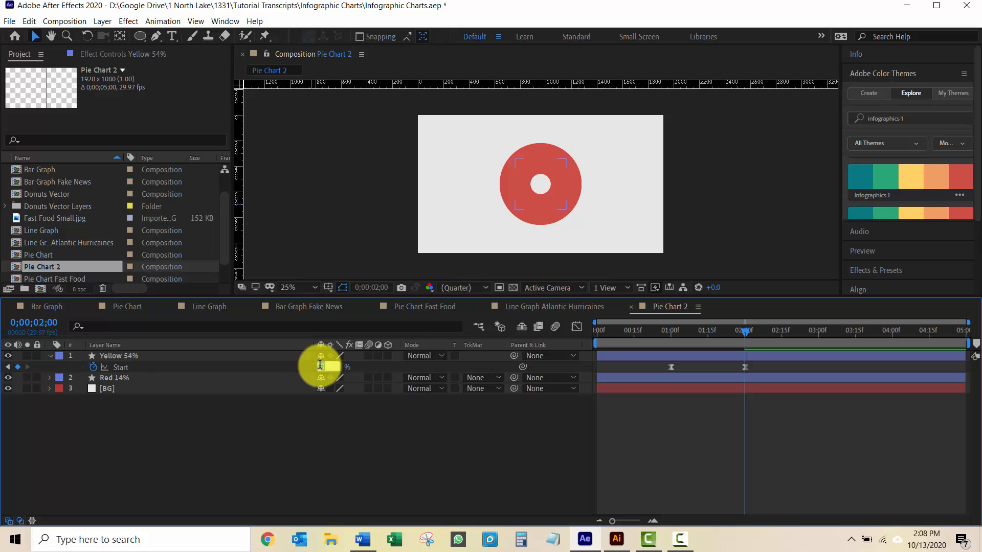
type("14")
key("Return")
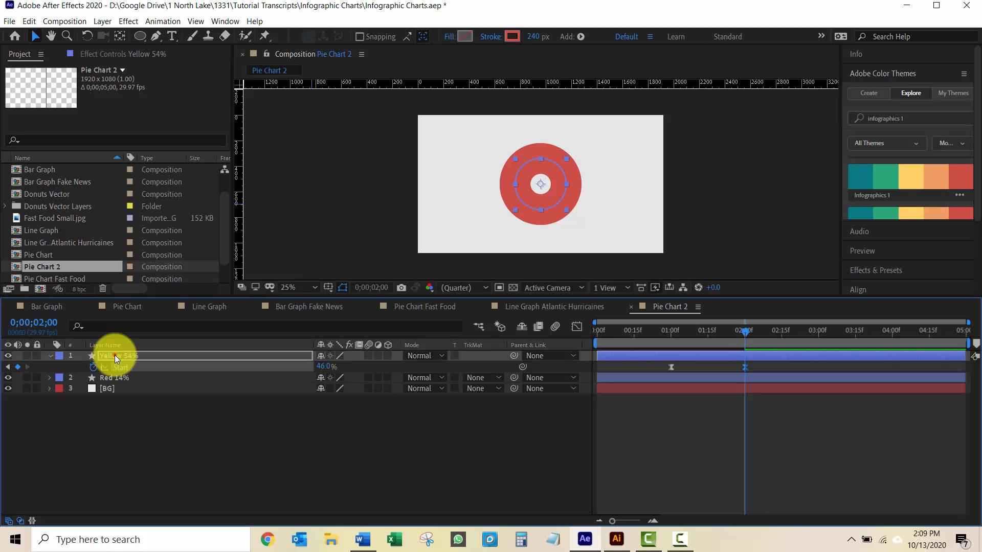
Set the Yellow 54% layer's stroke color to FFD265 by sampling the yellow swatch of the Infographics 1 theme.
left_click(115, 355)
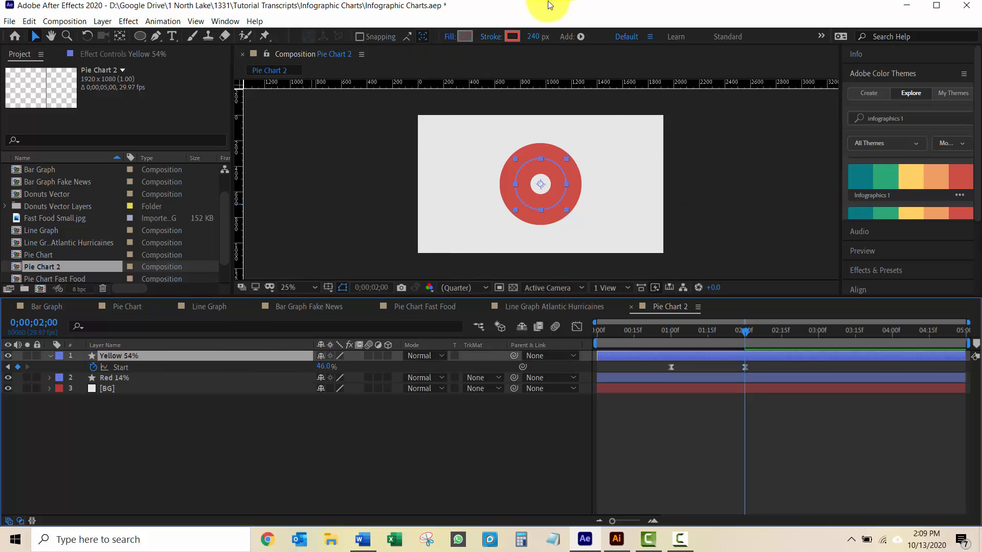
left_click(516, 36)
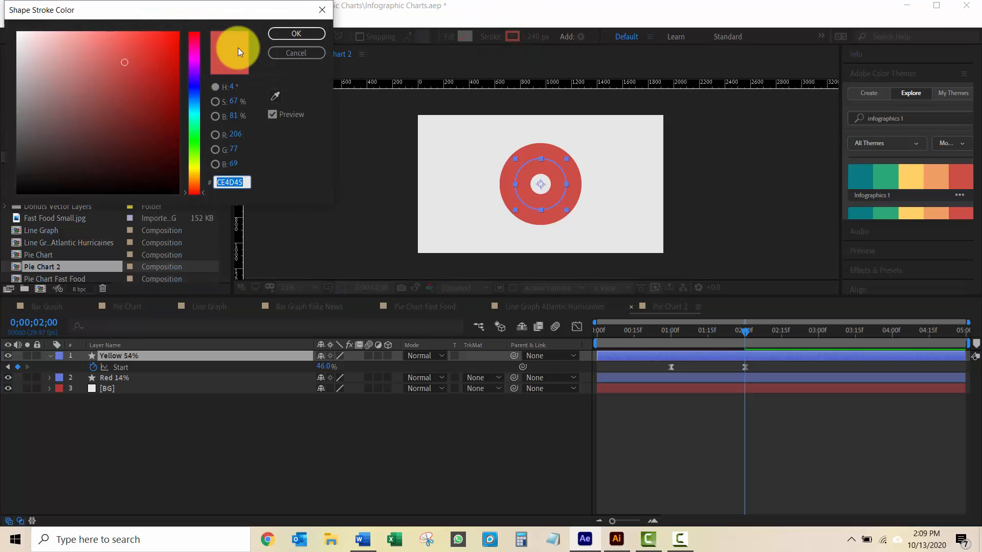
left_click(275, 102)
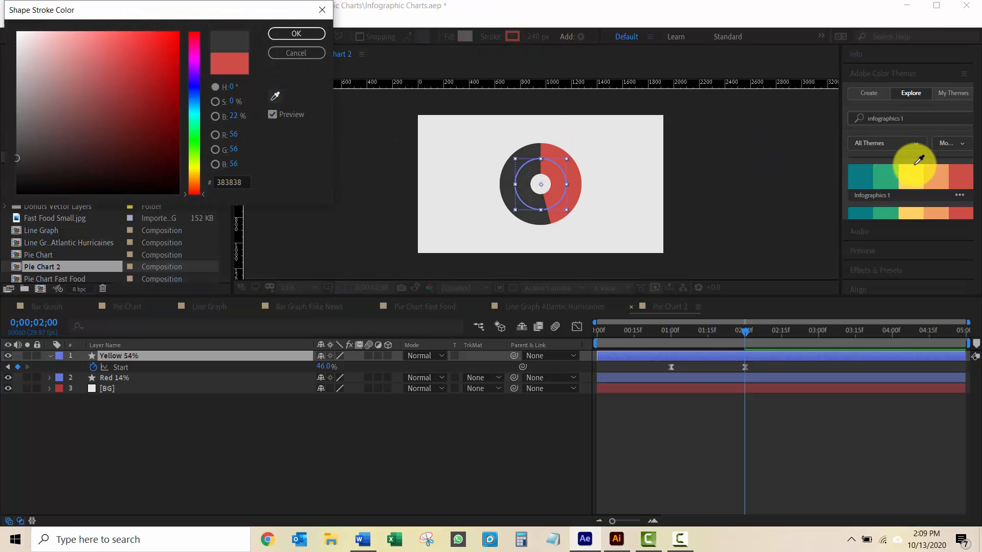
left_click(911, 179)
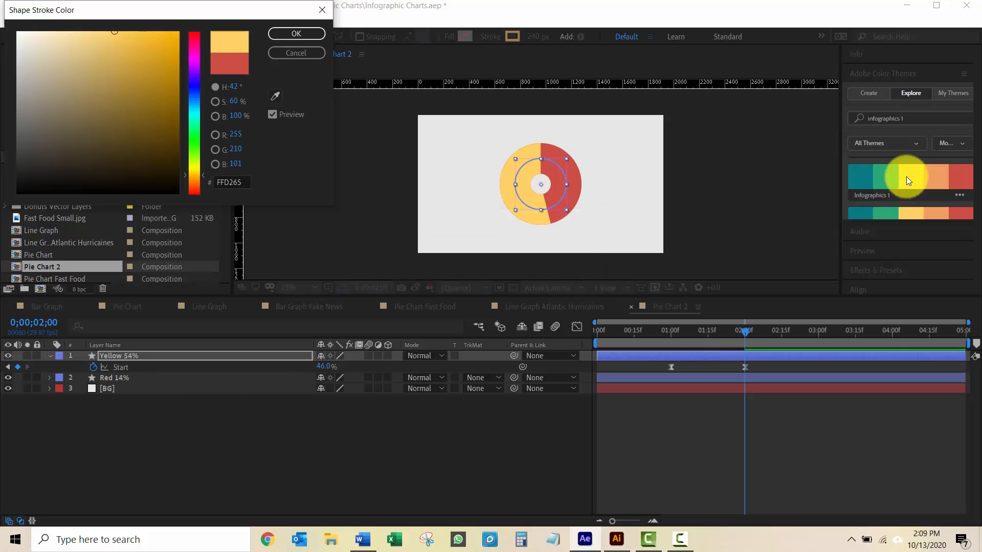
left_click(297, 33)
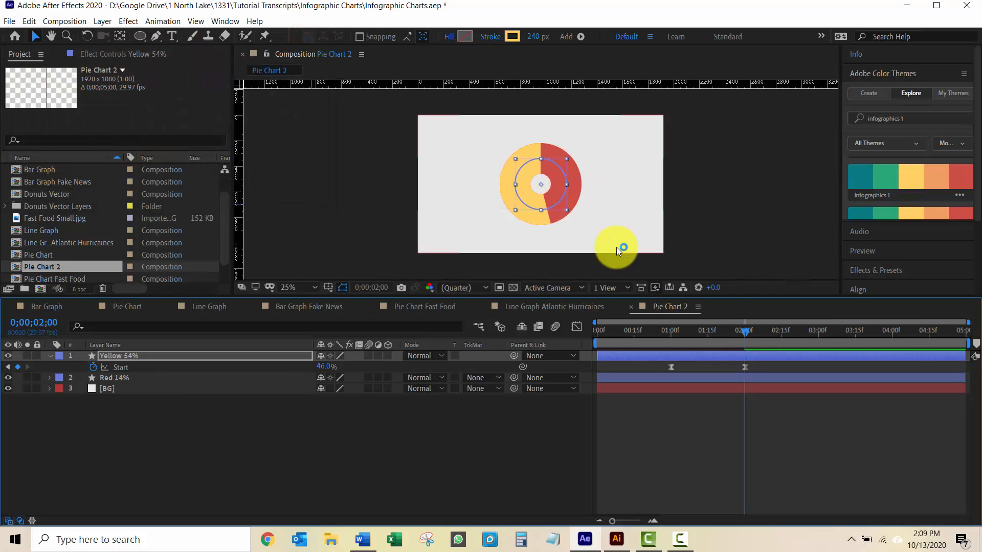
Collapse the Yellow 54% layer's properties, duplicate the layer and rename the copy Blue 32%.
mouse_move(744, 330)
left_mouse_down()
mouse_move(673, 335)
mouse_move(747, 338)
left_mouse_up()
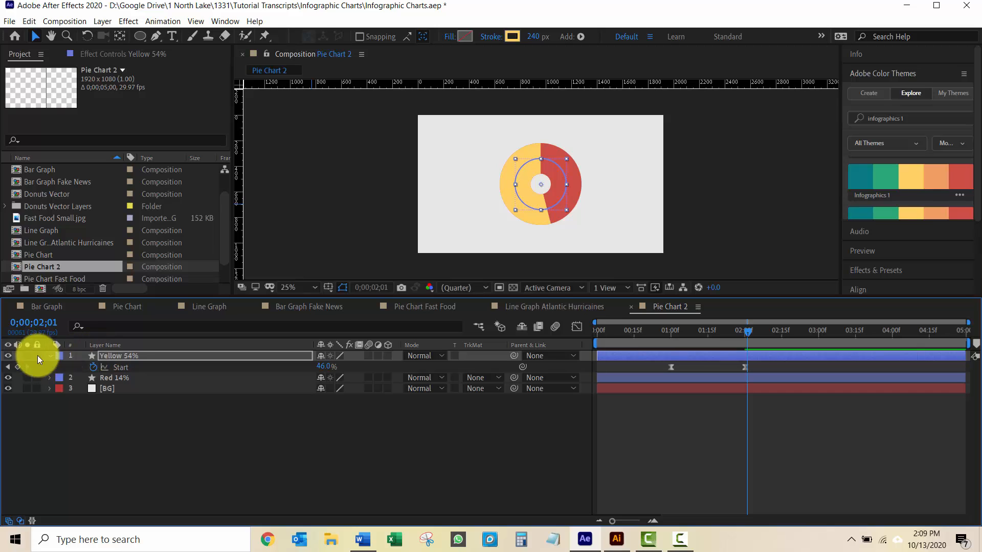
left_click(51, 357)
left_click(109, 358)
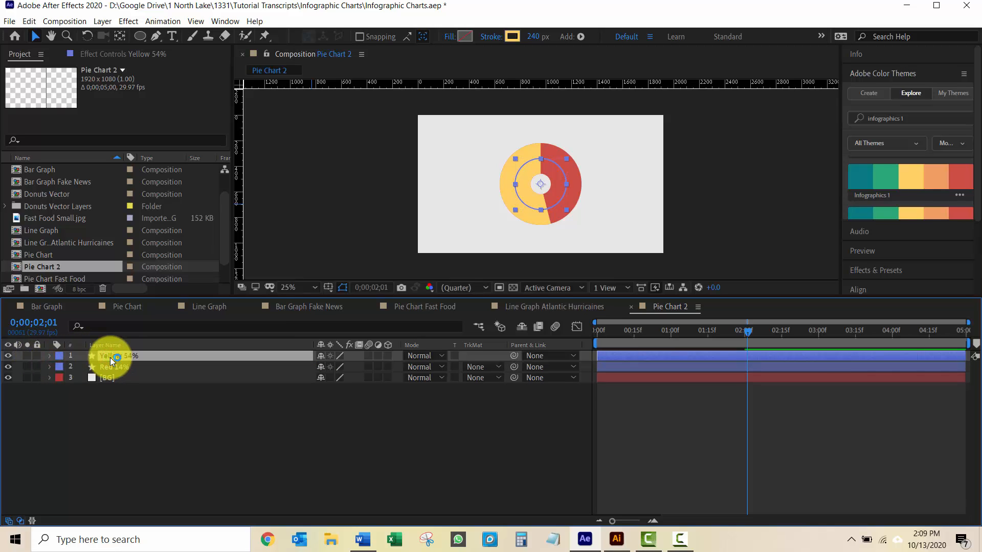
key("ctrl+d")
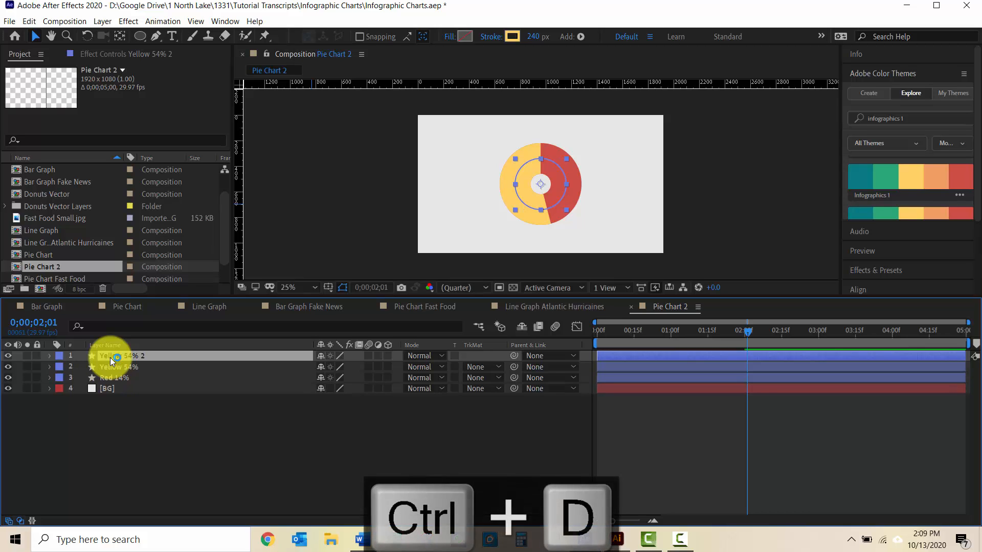
key("Return")
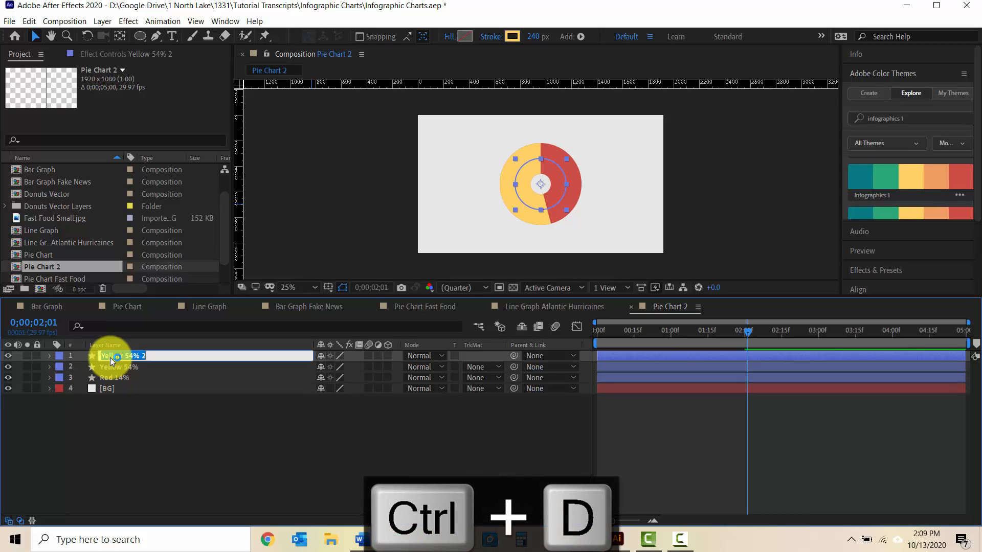
type("Blue")
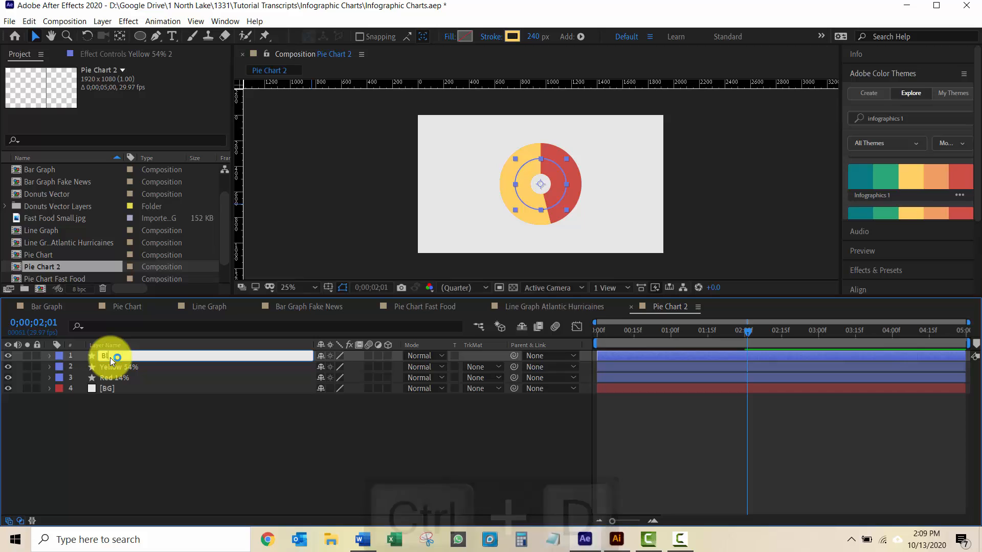
type(" 32")
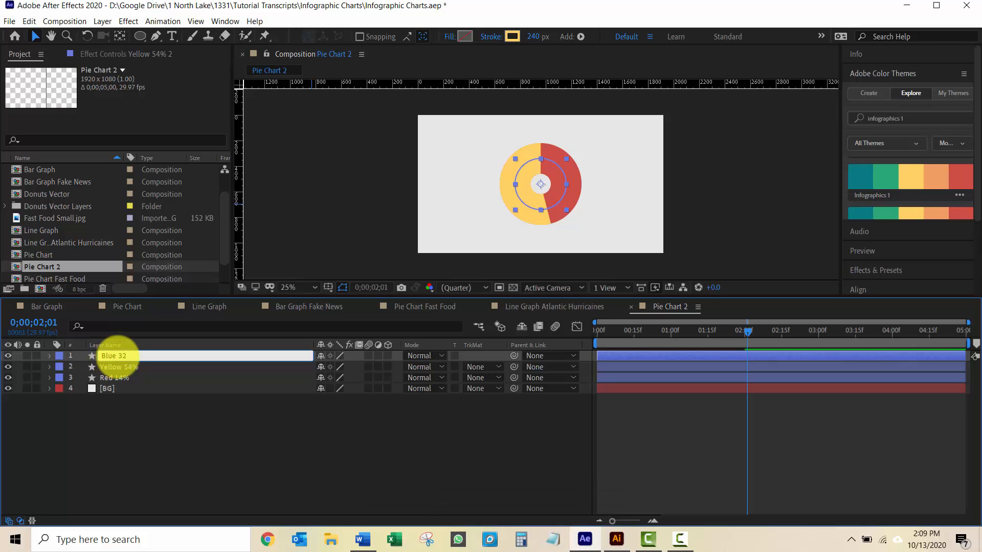
type("%")
key("Return")
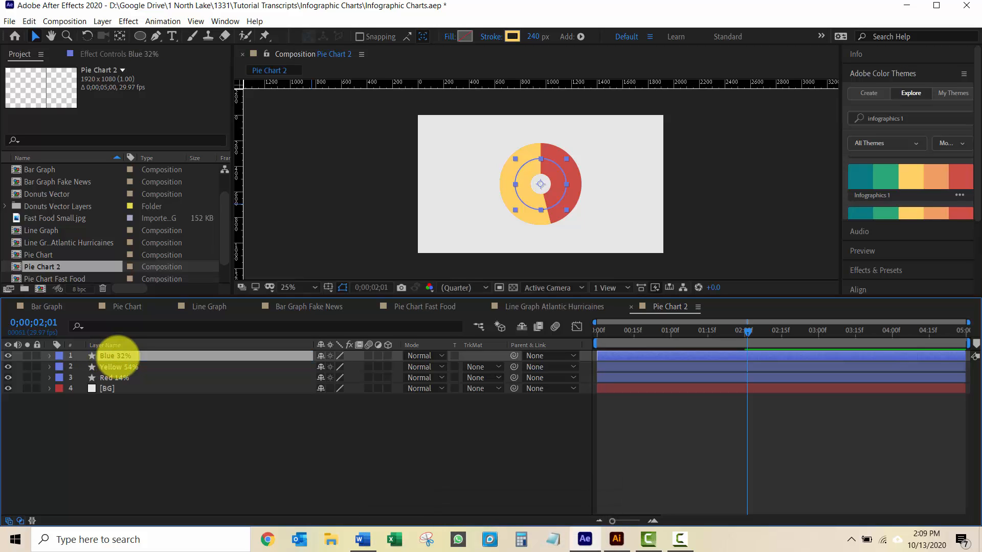
Reveal the Blue 32% layer's keyframes and set its Start keyframe at 2 seconds to 68%.
key("u")
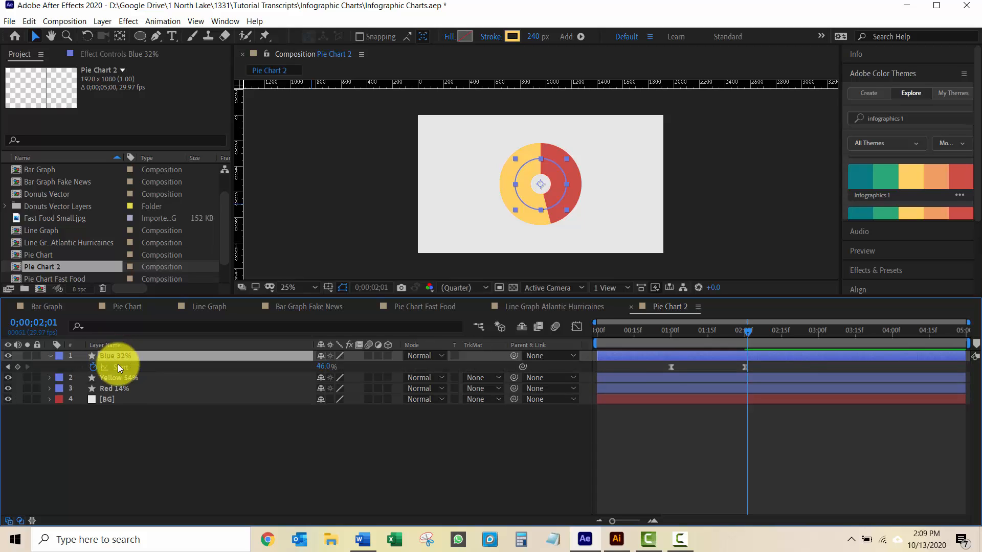
left_click(746, 330)
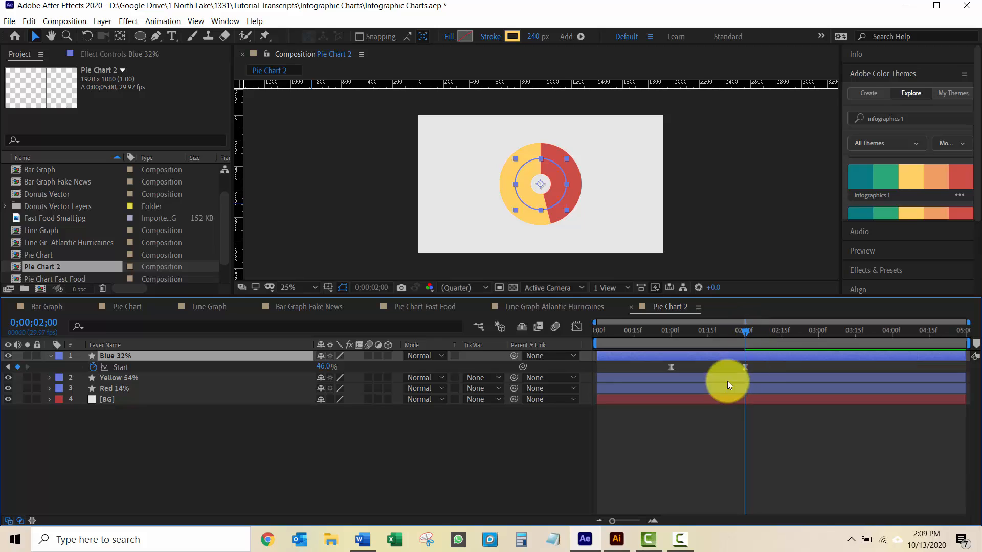
left_click(321, 368)
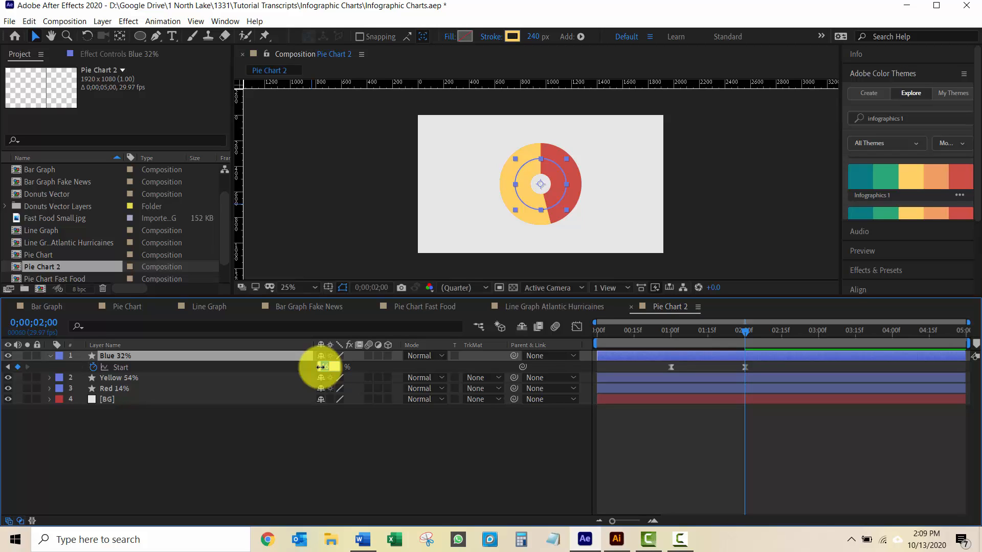
type("68%")
key("BackSpace")
key("Return")
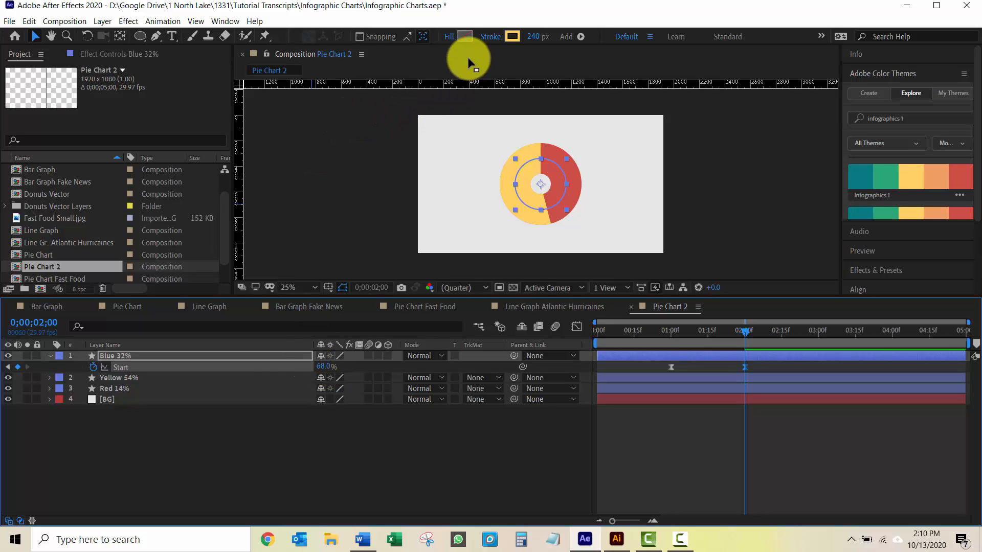
Set Blue 32%'s stroke to 0A7B83, sampled from the theme's teal swatch, and preview the animation from the beginning.
left_click(512, 36)
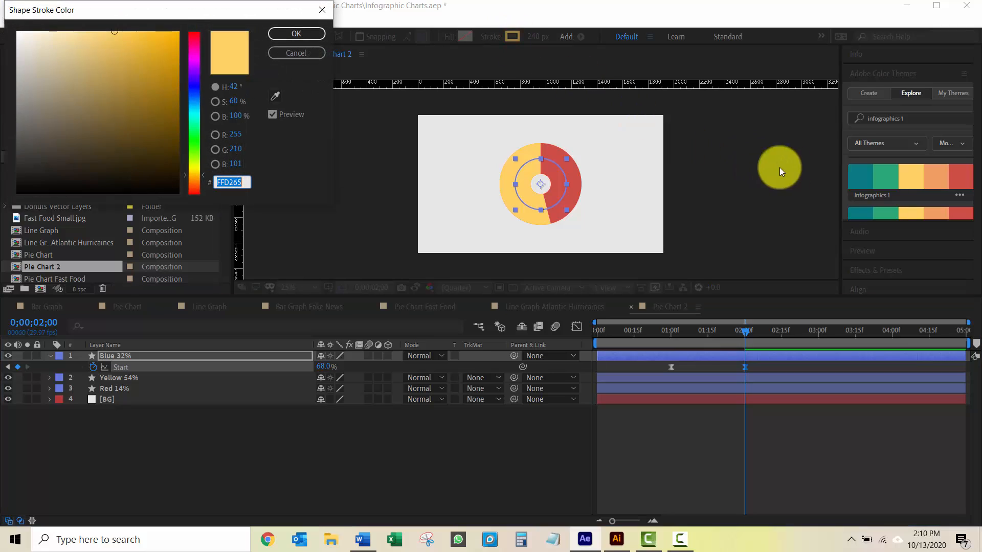
left_click(278, 96)
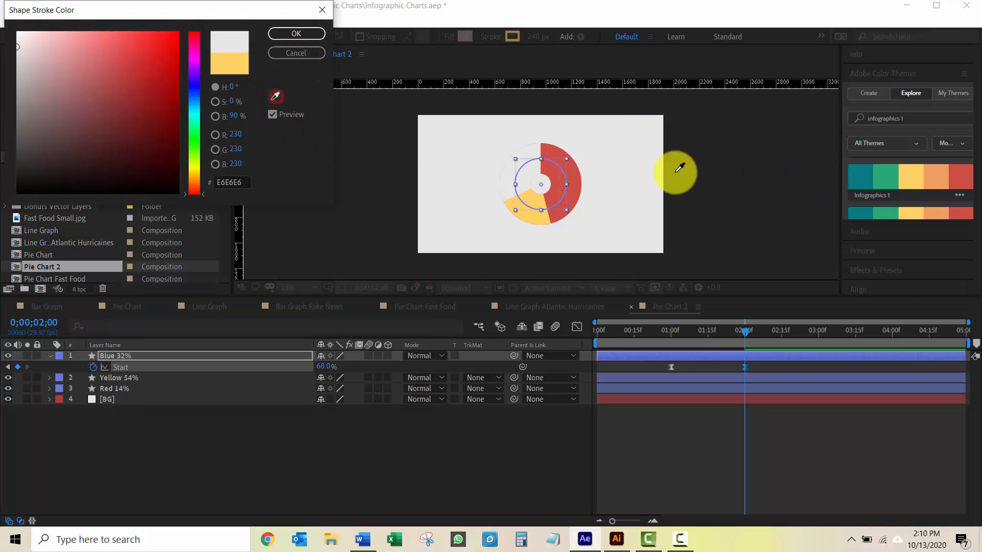
left_click(866, 177)
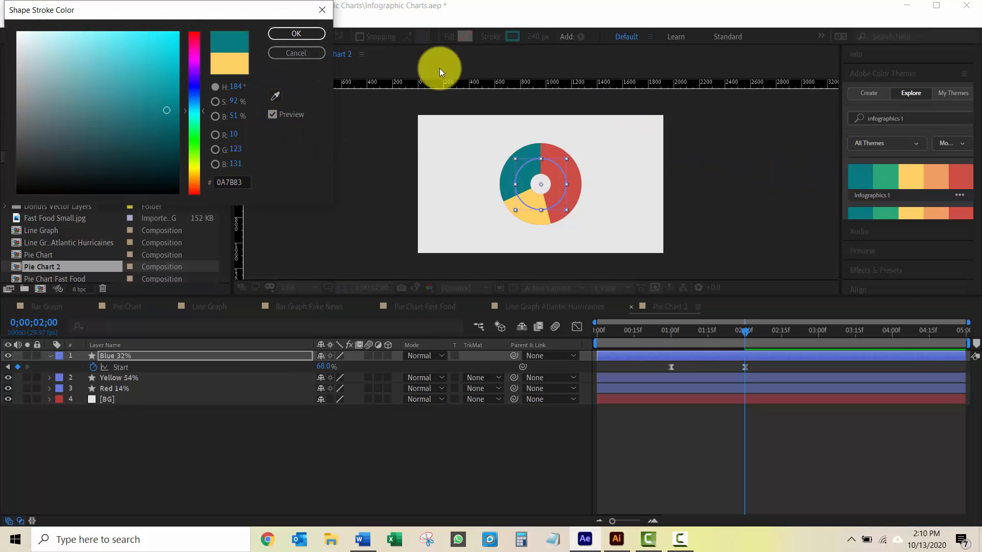
left_click(297, 36)
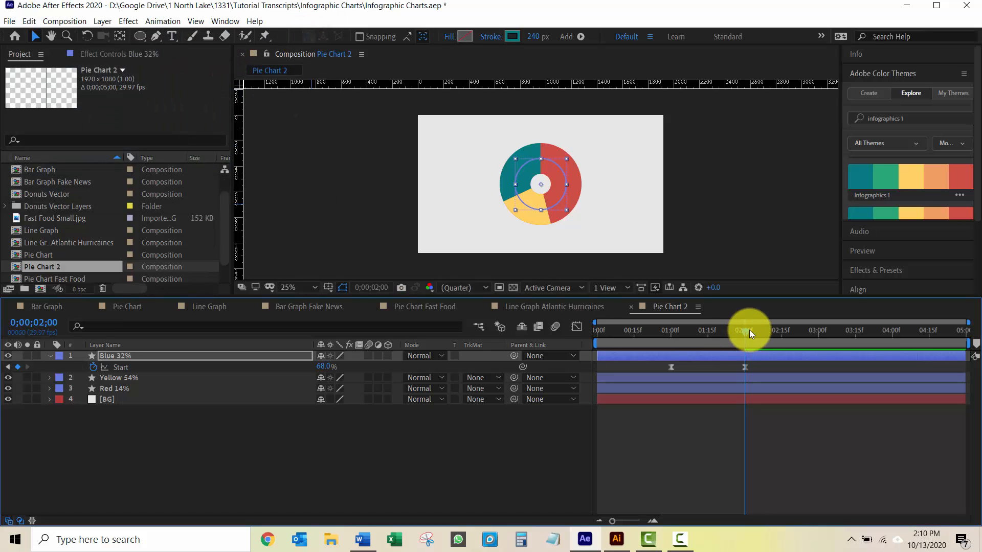
left_click_drag(737, 330, 562, 330)
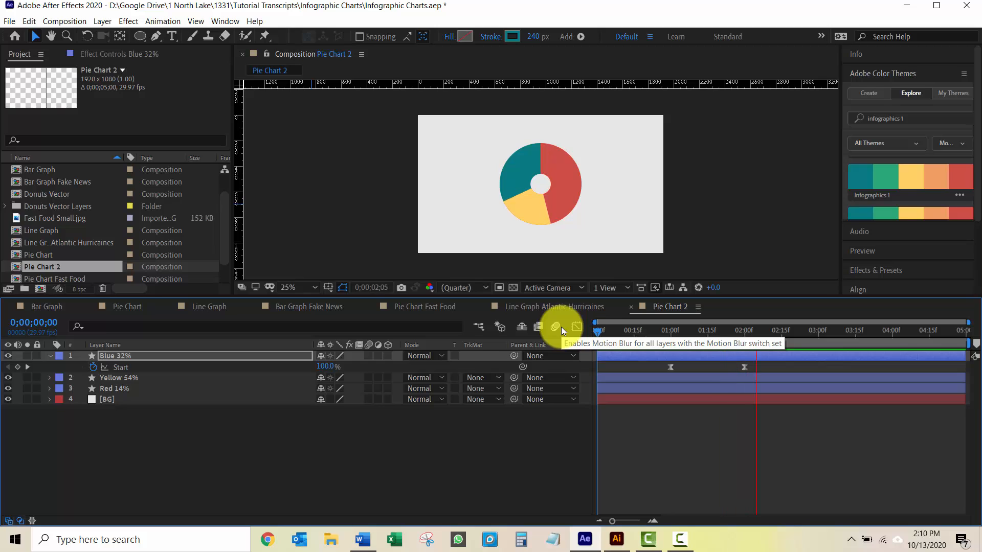
key("space")
Nudge the Blue 32%, Yellow 54% and Red 14% layers down together by two large increments.
left_click(118, 357)
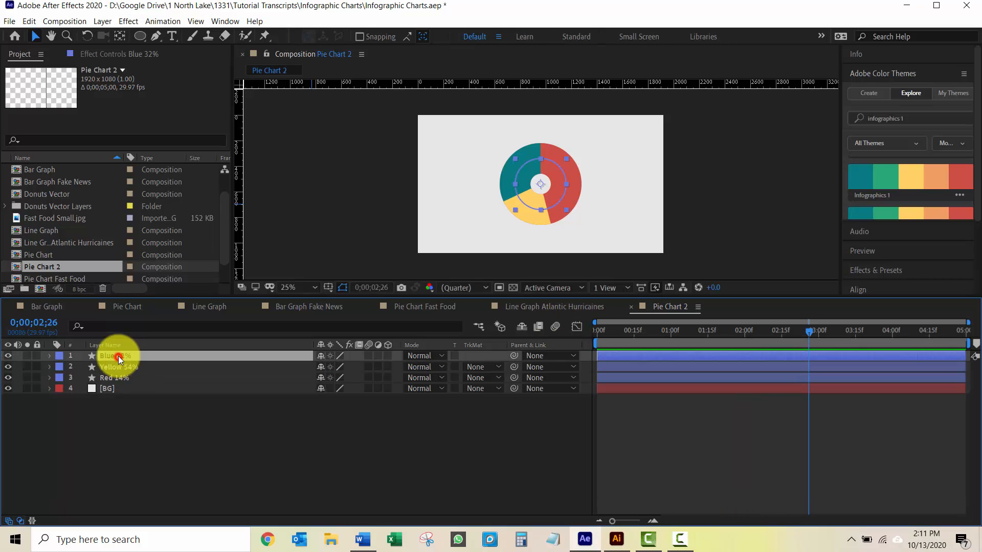
left_click(113, 376, "shift")
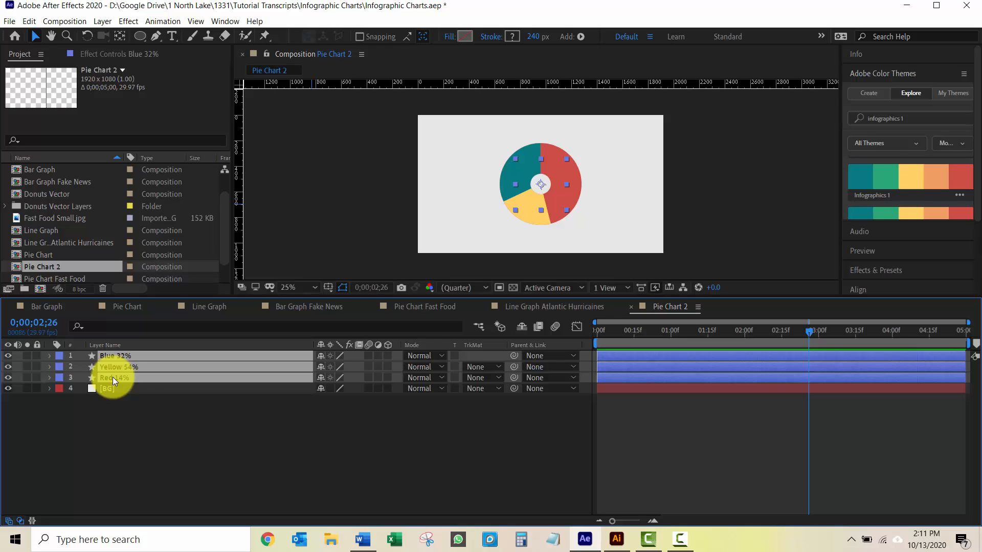
key("shift+Down")
key("shift+Down")
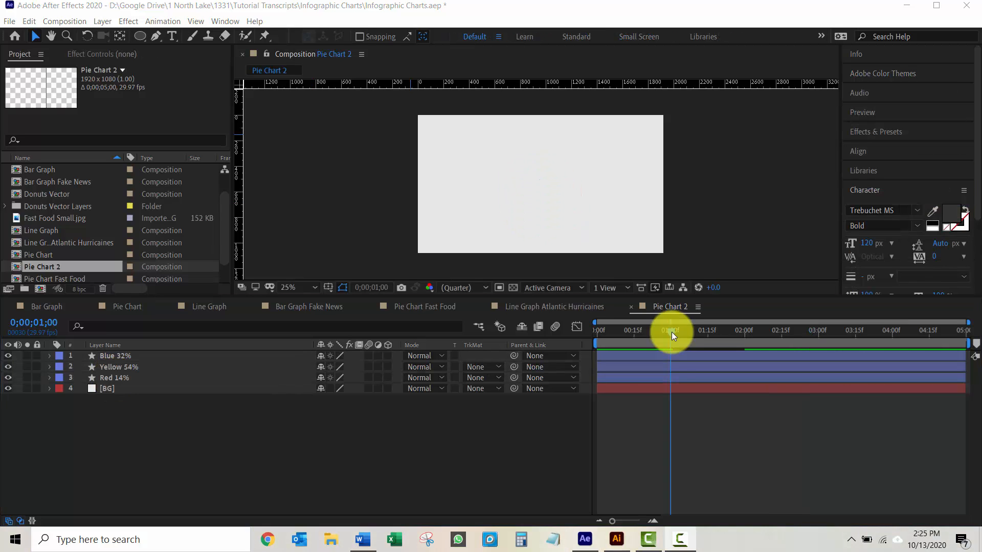
At 1 second, create a text layer reading "fast food consumption" and confirm its fill color as 333333.
mouse_move(671, 332)
left_mouse_down()
mouse_move(662, 330)
mouse_move(669, 331)
left_mouse_up()
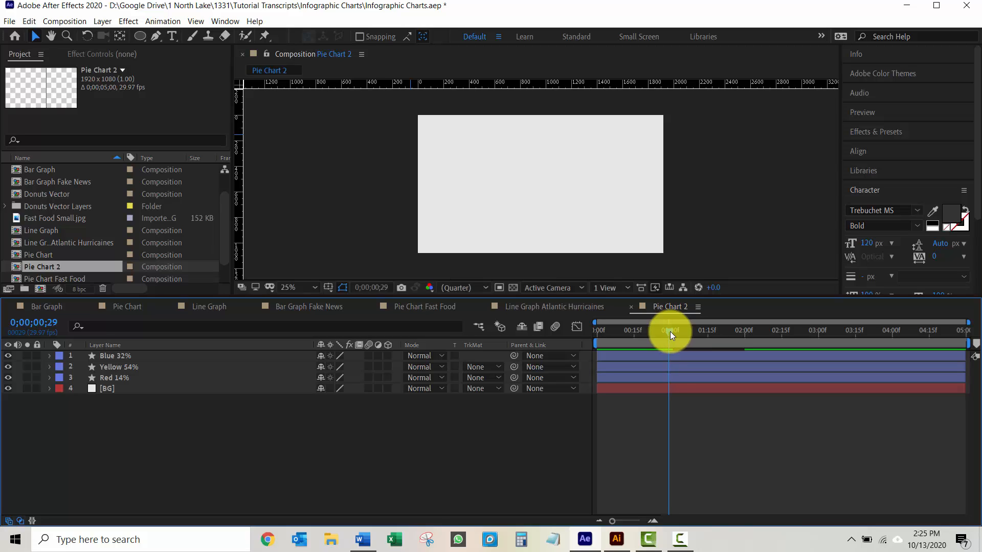
left_click(672, 332)
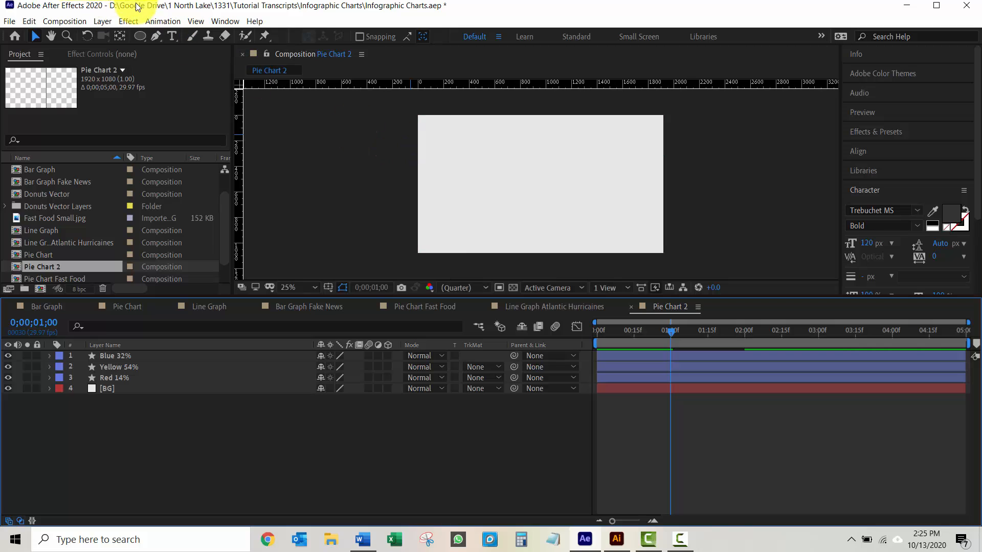
double_click(171, 36)
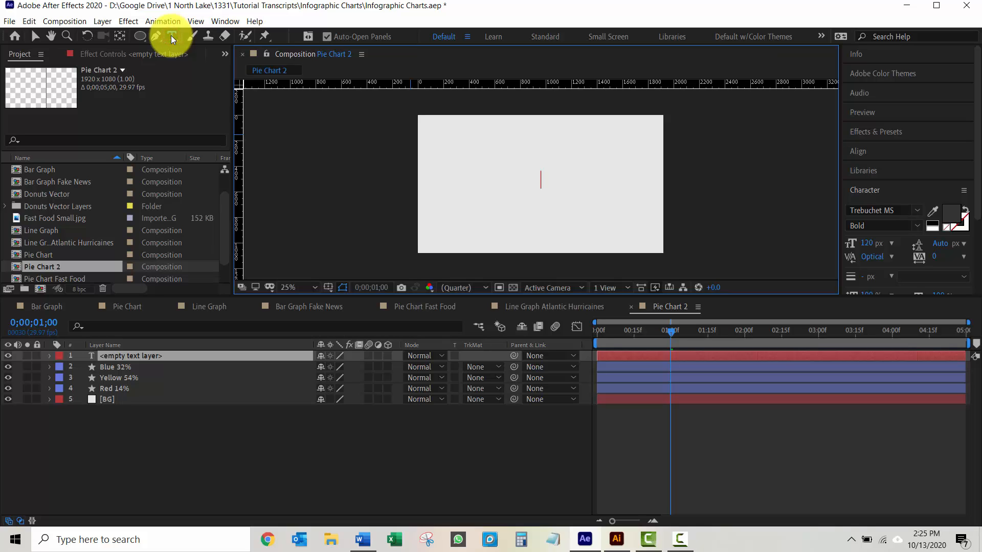
type("fast food consumptio")
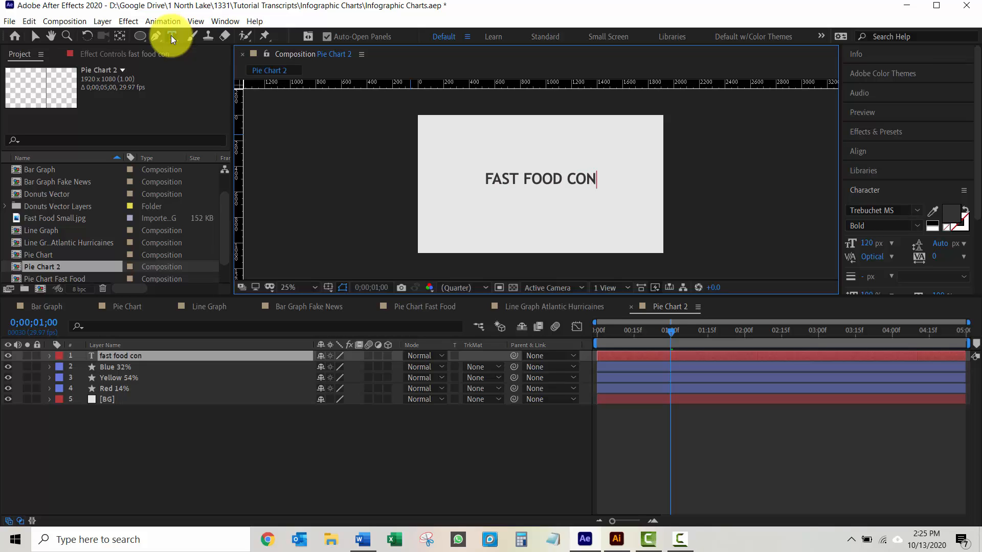
type("n")
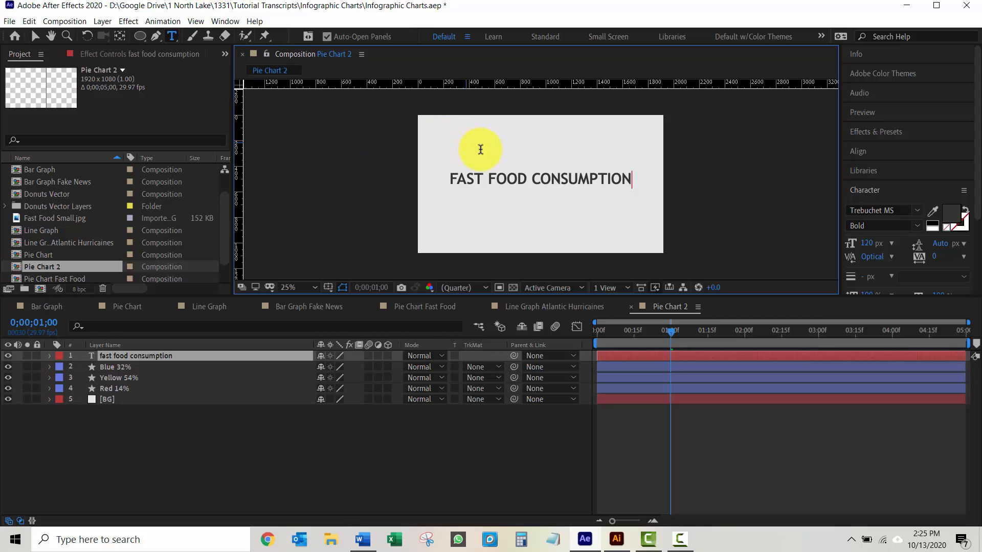
left_click(951, 214)
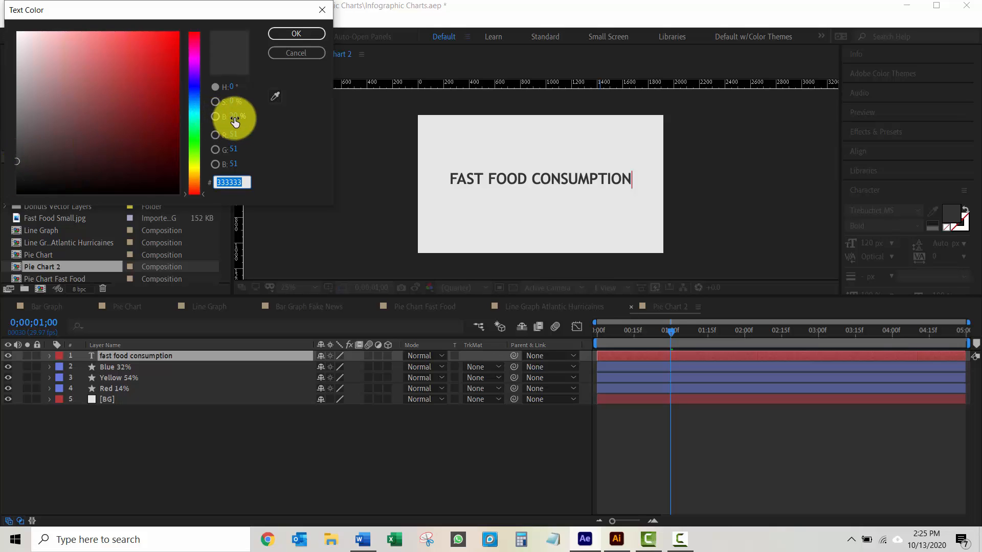
left_click(301, 35)
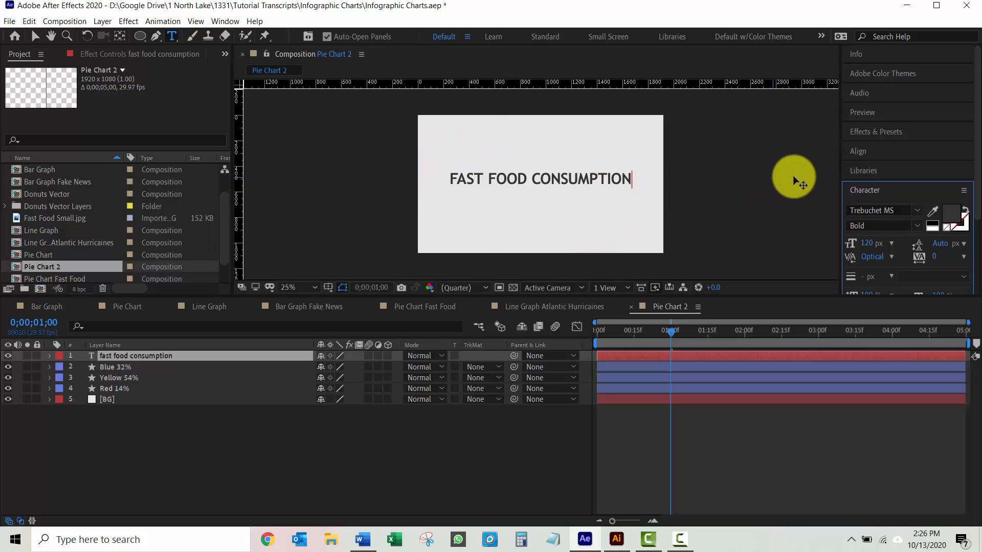
Center the fast food consumption title horizontally in the composition and set its paragraph alignment to Center text.
left_click(855, 154)
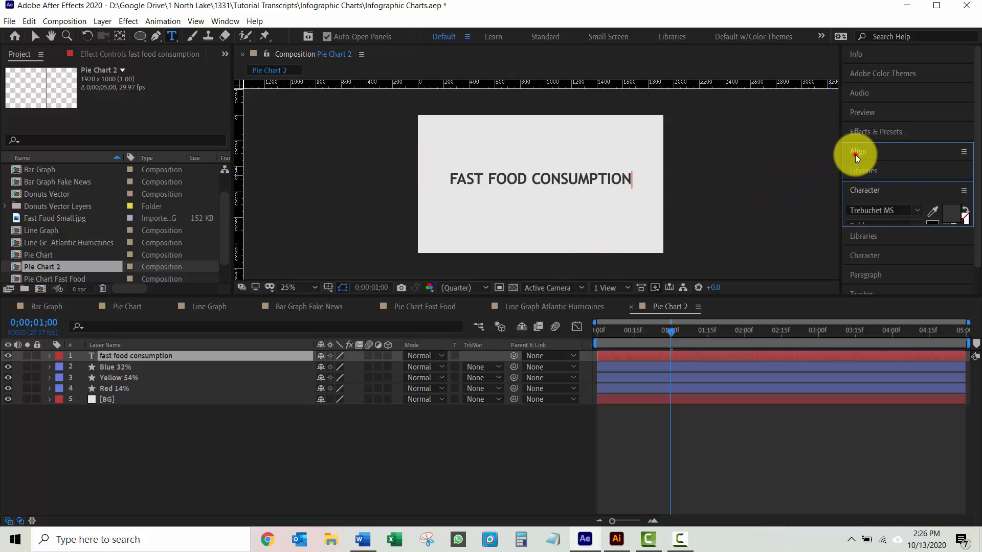
left_click(877, 185)
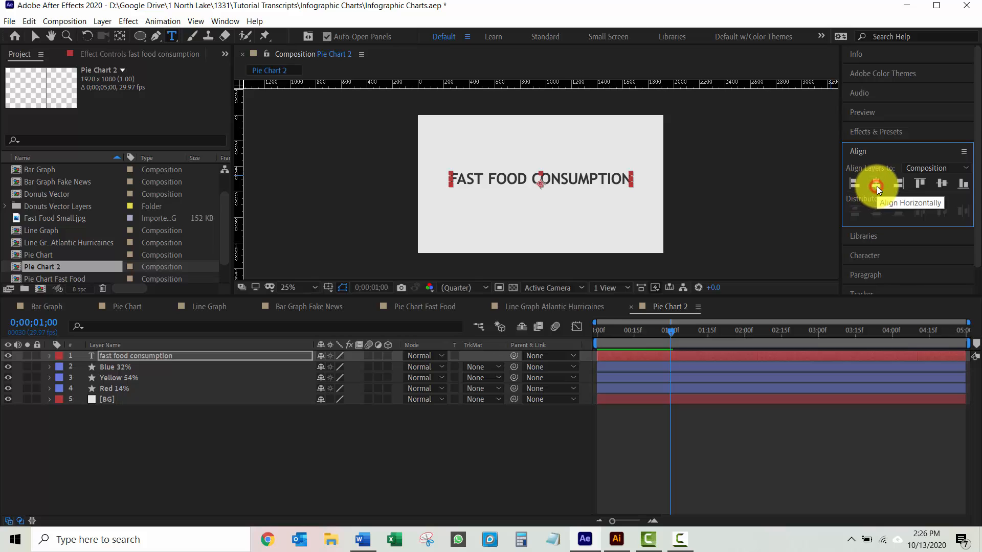
left_click(867, 210)
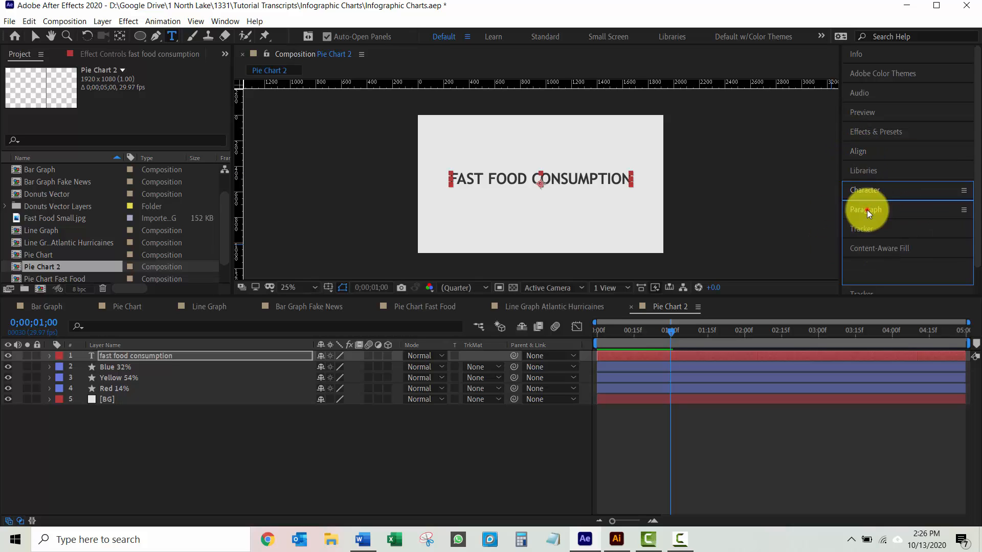
left_click(870, 231)
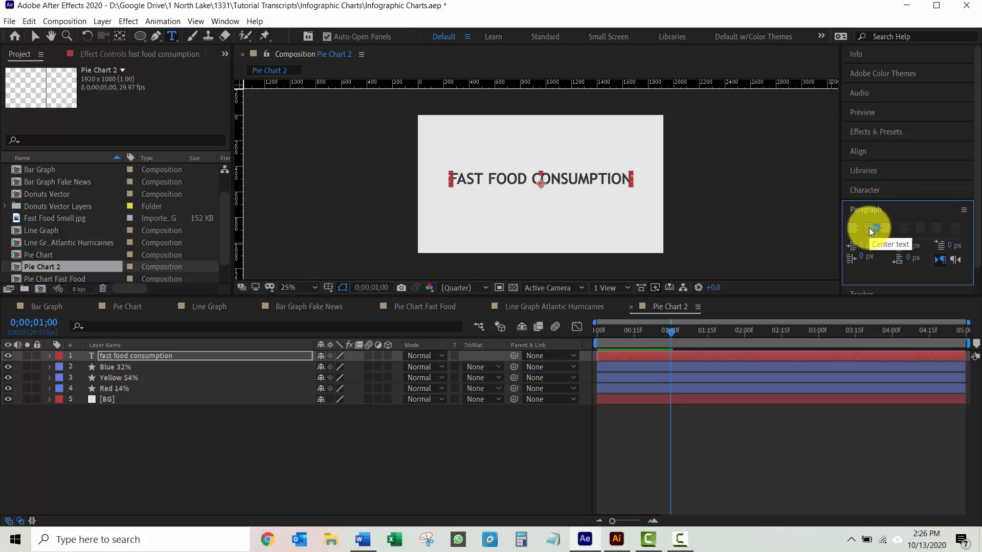
Apply Center text alignment to the fast food consumption title again and nudge it up toward the top of the composition in large increments.
left_click(106, 357)
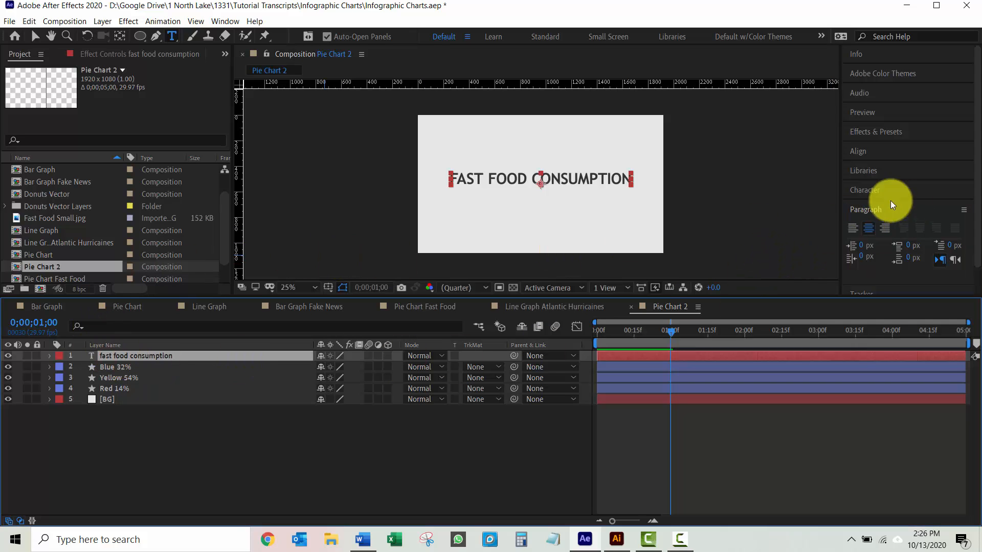
left_click(870, 230)
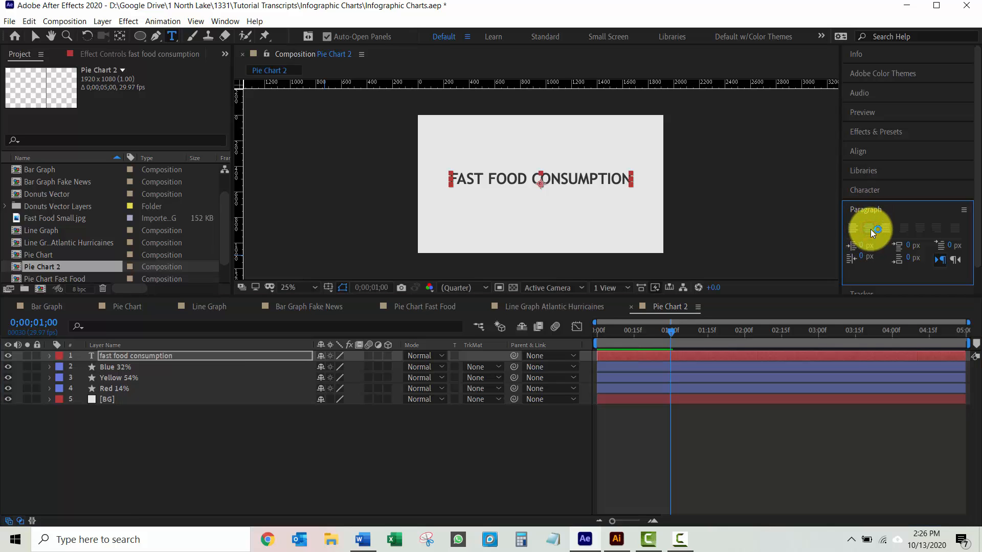
left_click(35, 39)
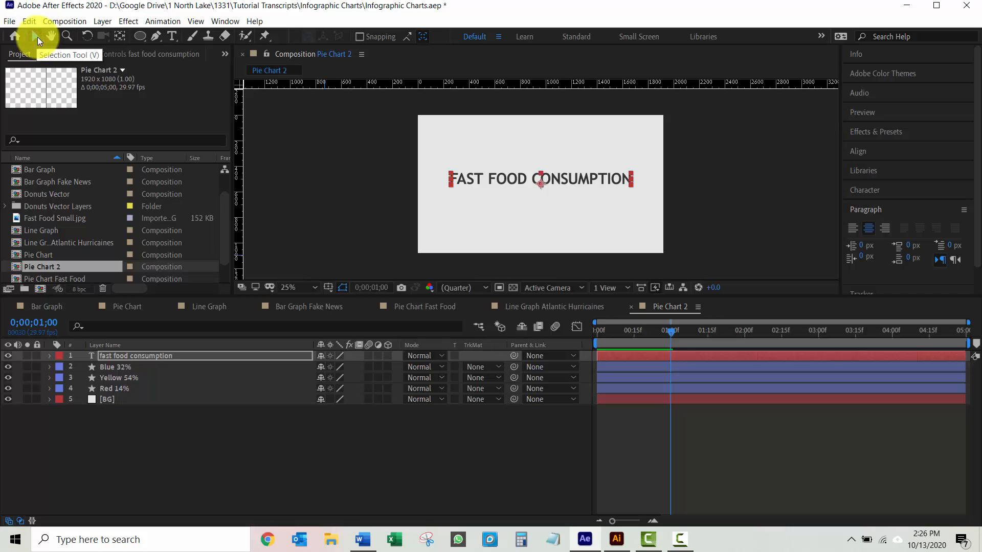
key("shift+Up")
key("shift+Up")
key("shift+Up")
key("shift+Up")
key("shift+Up")
key("shift+Up")
key("shift+Up")
key("shift+Up")
key("shift+Up")
key("shift+Up")
key("shift+Up")
key("shift+Up")
key("shift+Up")
key("shift+Up")
key("shift+Up")
key("shift+Up")
key("shift+Up")
key("shift+Up")
key("shift+Up")
key("shift+Up")
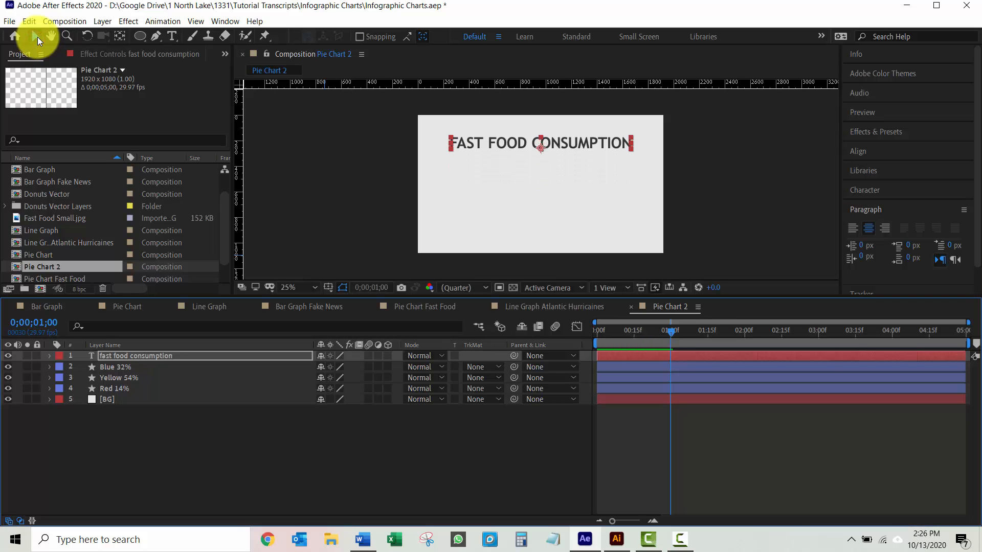
key("shift+Up")
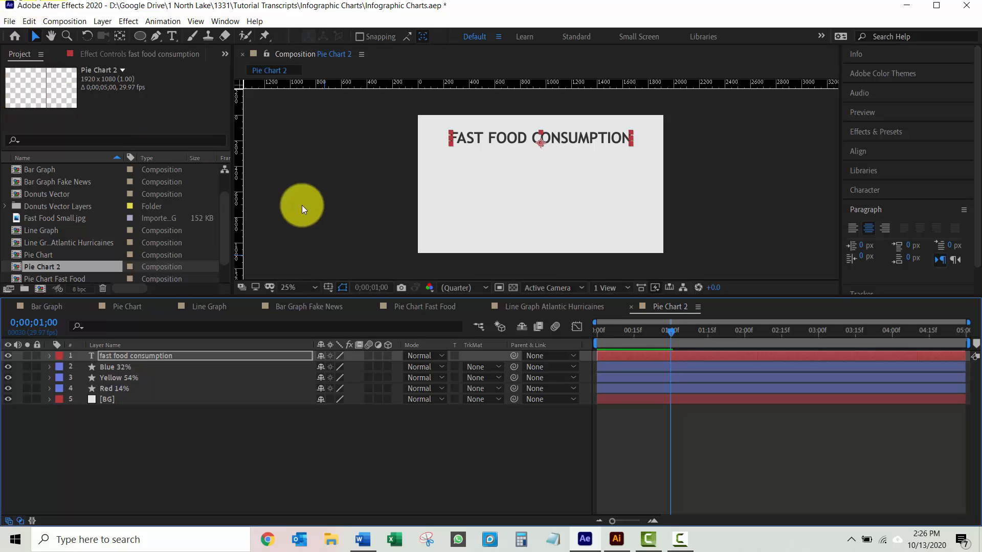
Use the Title/Action Safe guides to fine-tune the title's height near the upper title-safe line, then hide the guides.
left_click(329, 288)
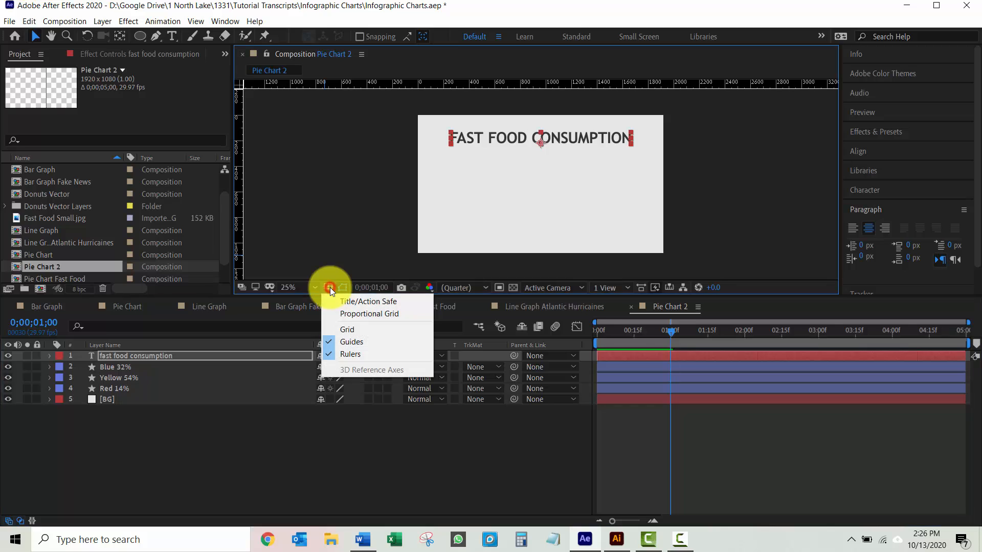
left_click(382, 302)
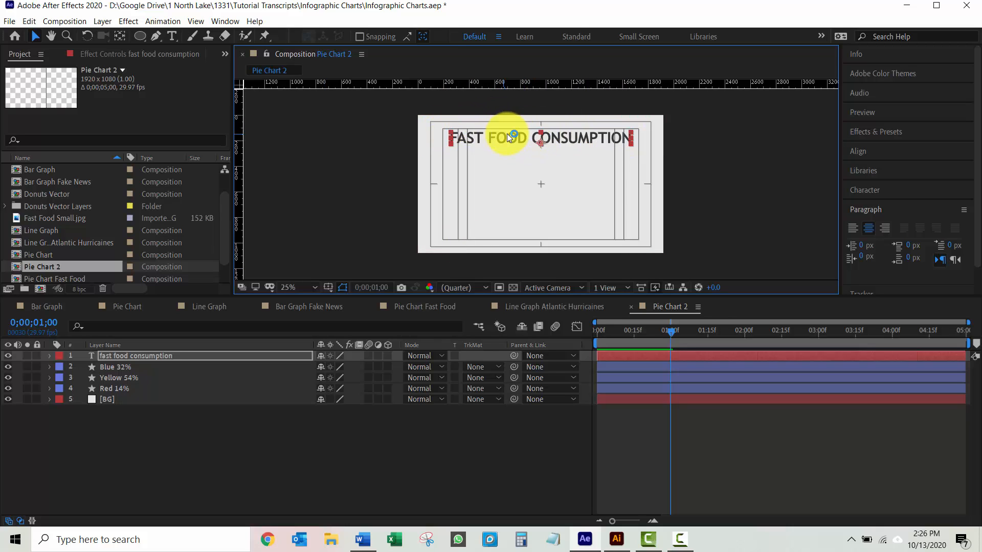
key("shift+Up")
key("shift+Up")
key("shift+Up")
key("shift+Up")
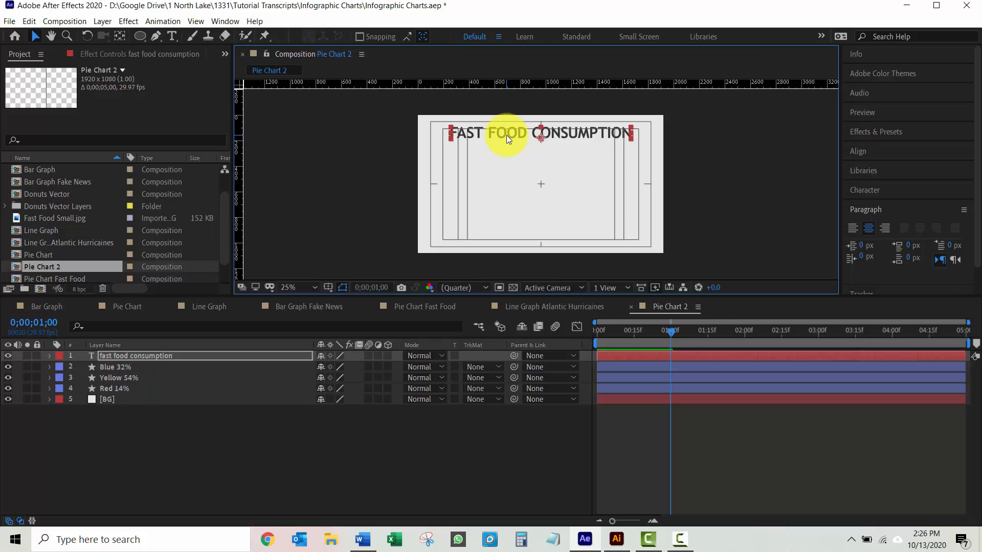
key("shift+Up")
key("shift+Up")
key("shift+Up")
key("shift+Up")
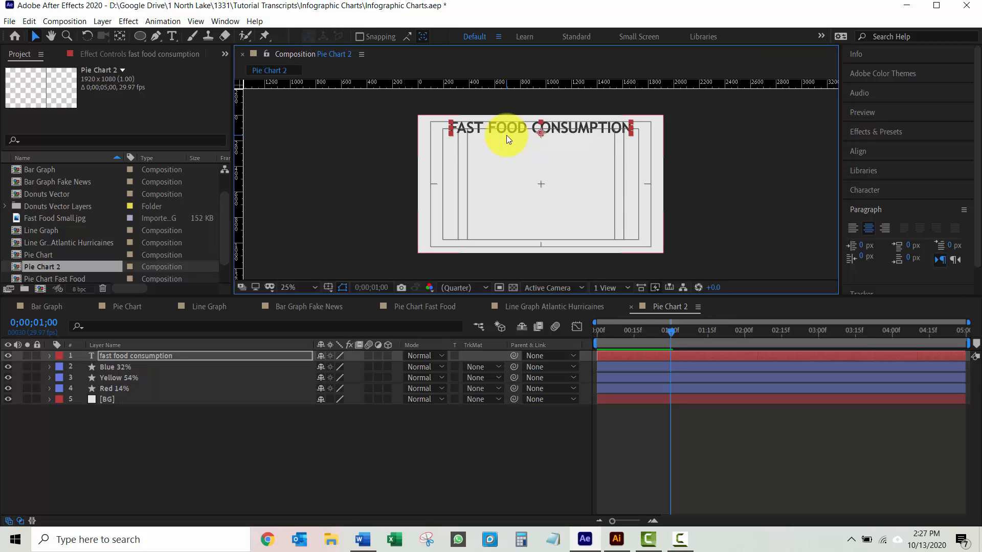
key("shift+Down")
key("shift+Down")
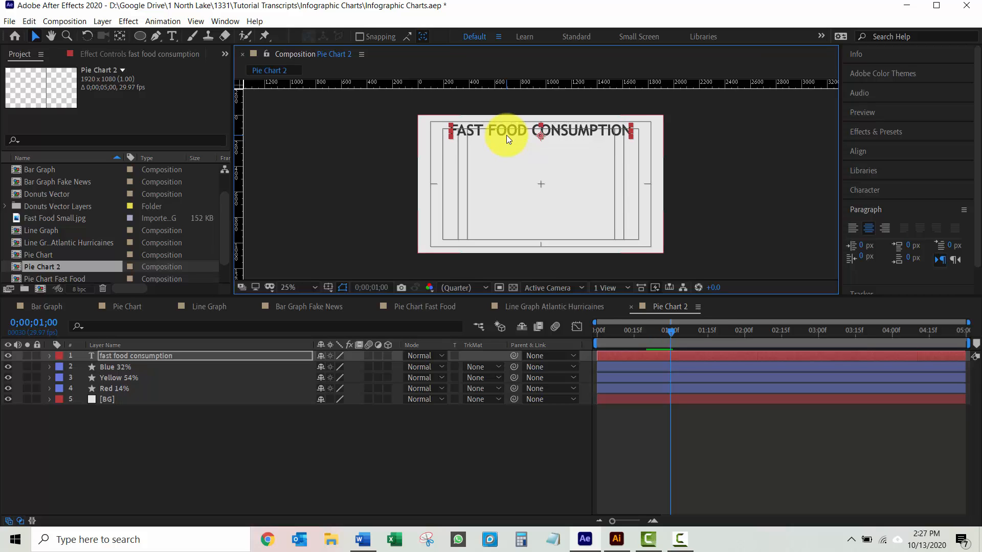
key("Down")
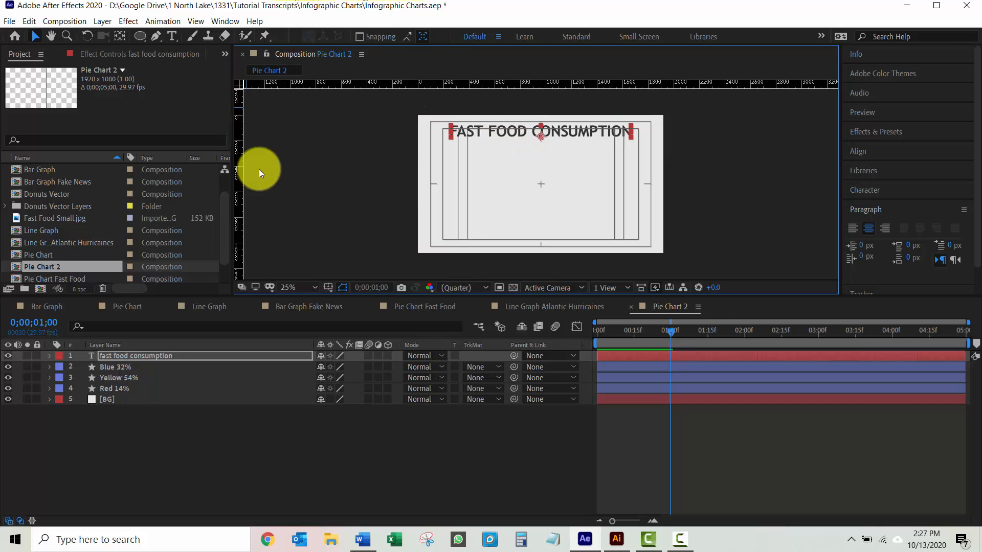
left_click(330, 288)
left_click(360, 303)
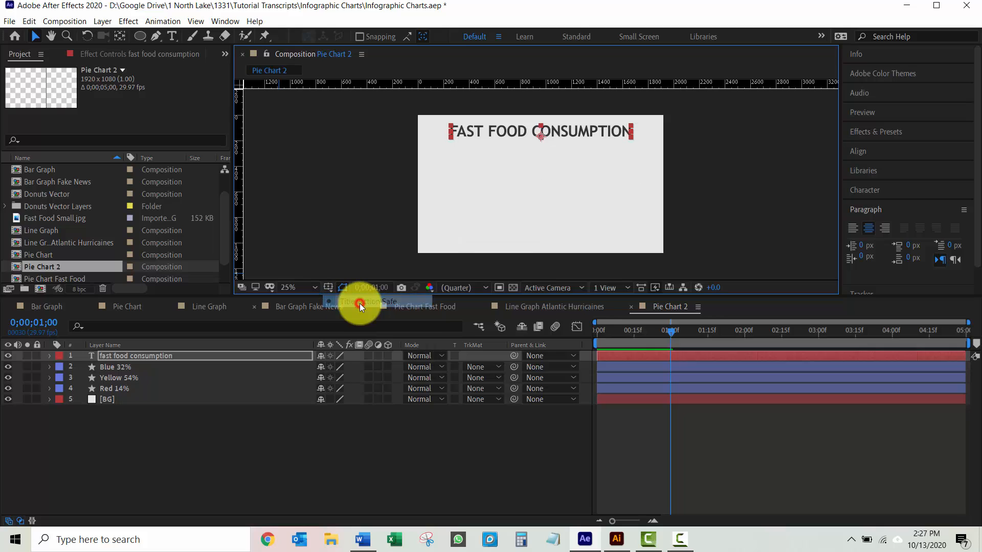
Add an Opacity text animator to the fast food consumption layer and set its opacity to 0%.
left_click(70, 389)
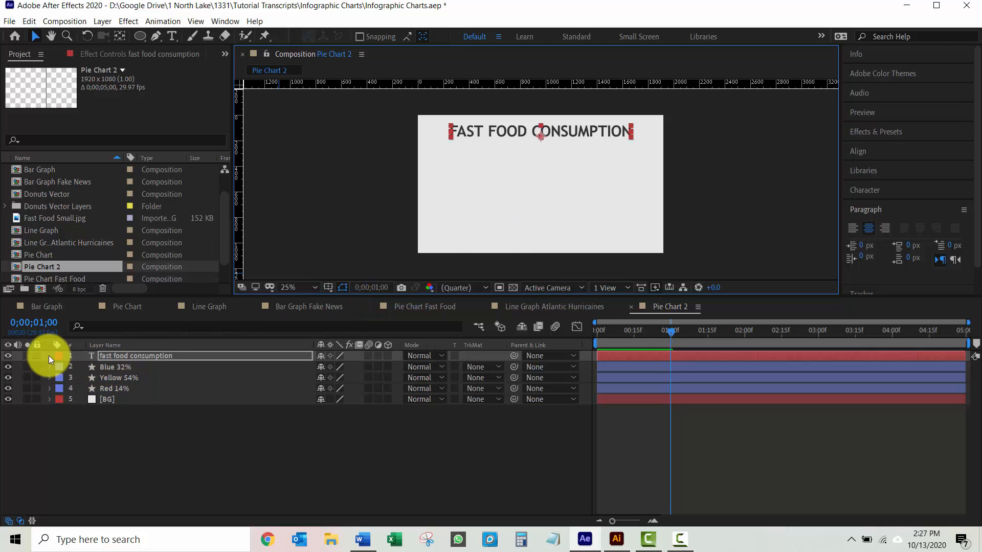
left_click(104, 354)
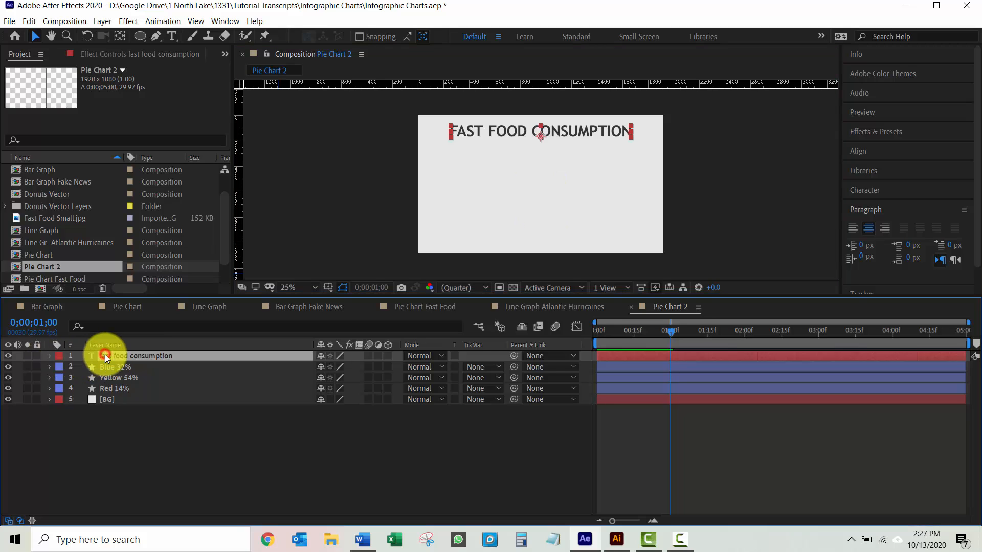
left_click(50, 356)
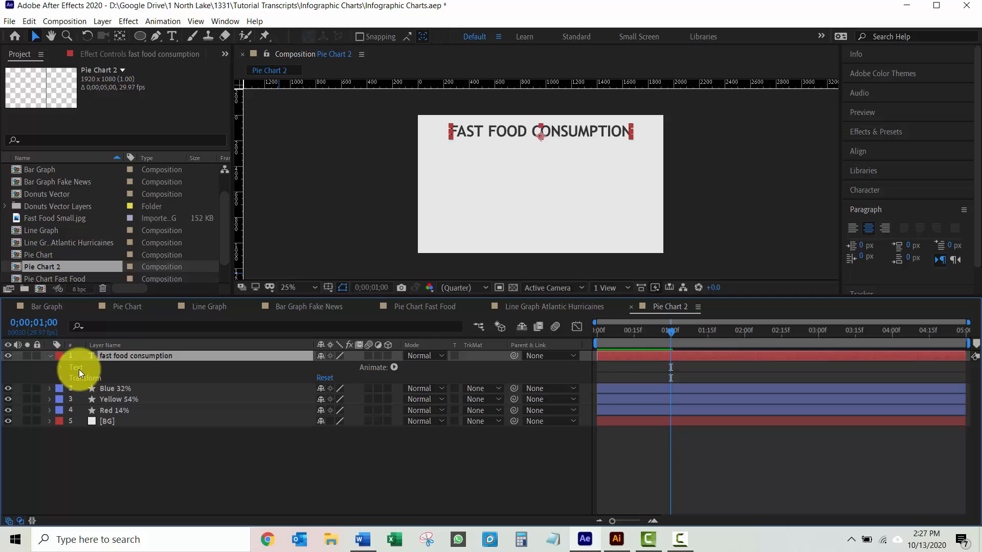
left_click(394, 369)
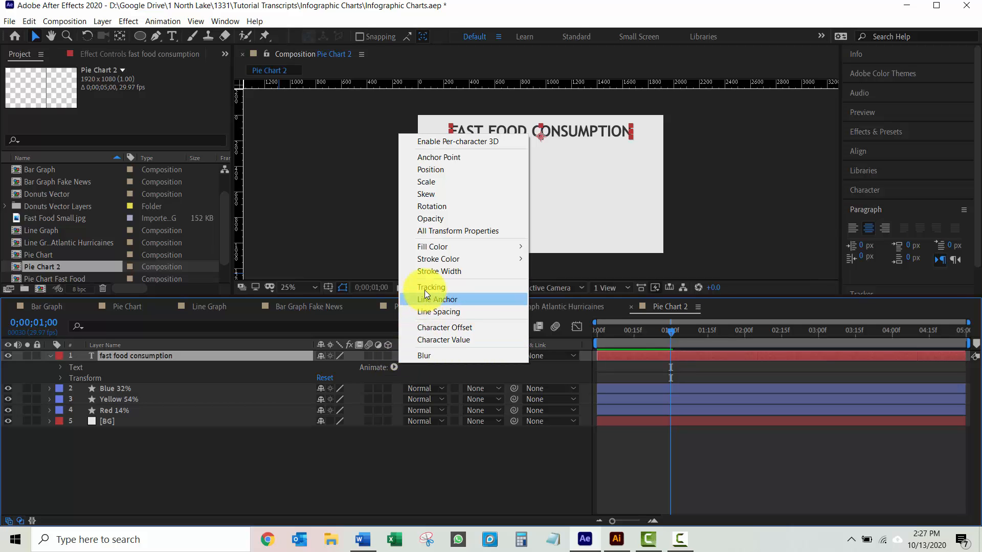
left_click(429, 220)
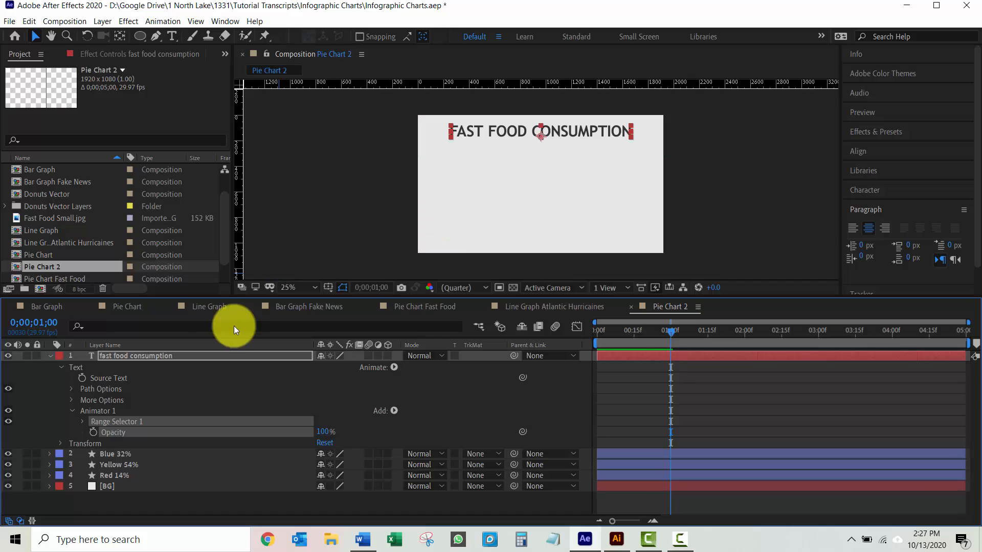
left_click(322, 433)
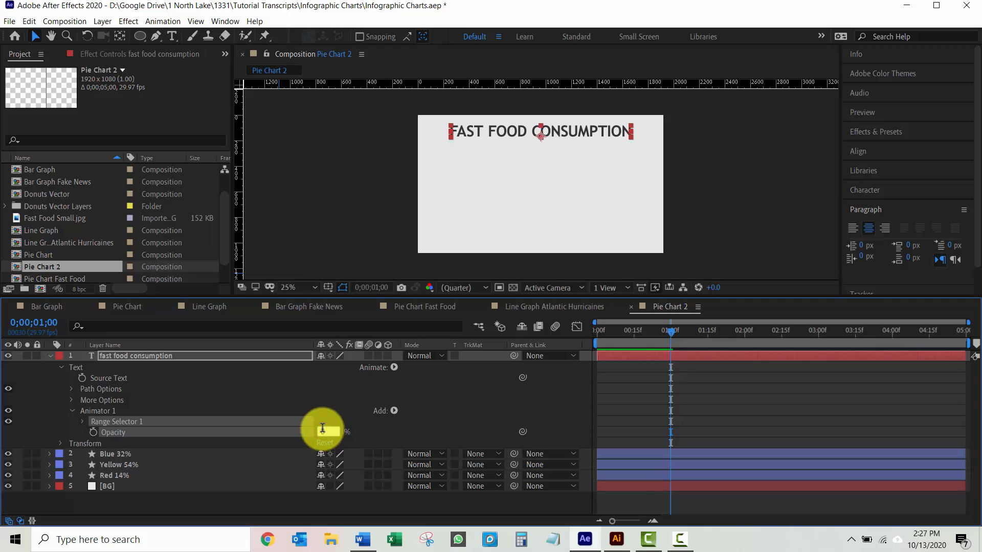
type("0")
key("Return")
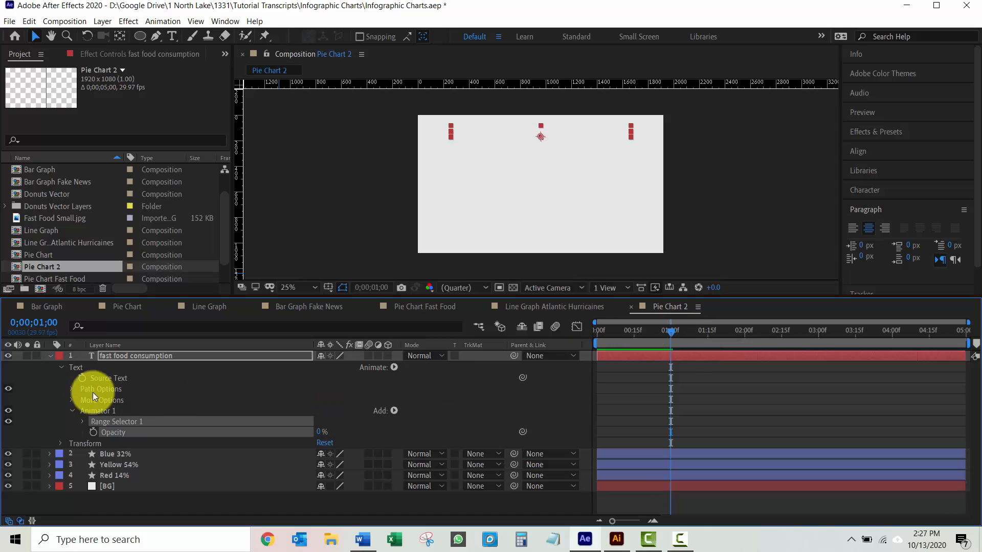
Keyframe Range Selector 1's Start at 0% on frame 6 and 100% at 1 second, and scrub through the reveal.
left_click(83, 422)
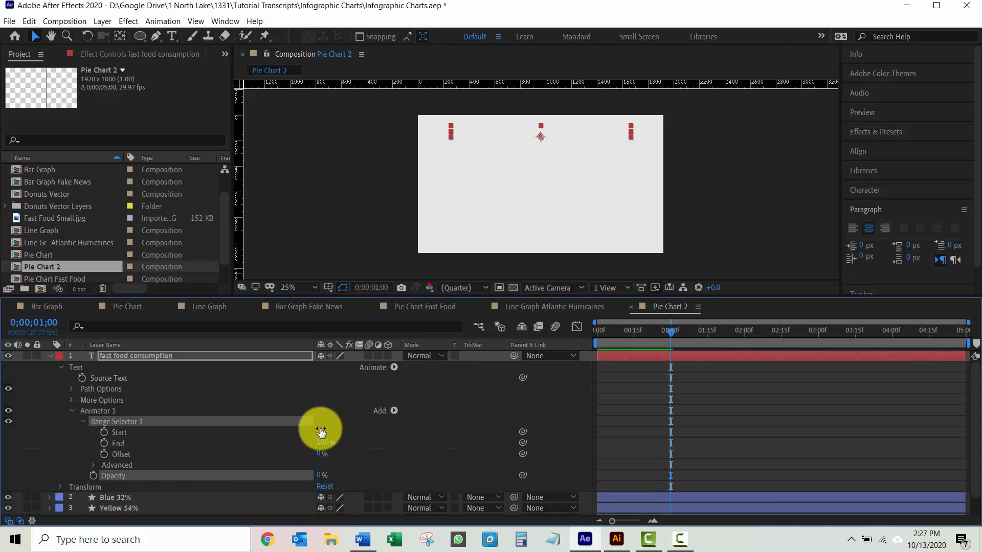
left_click_drag(321, 431, 417, 431)
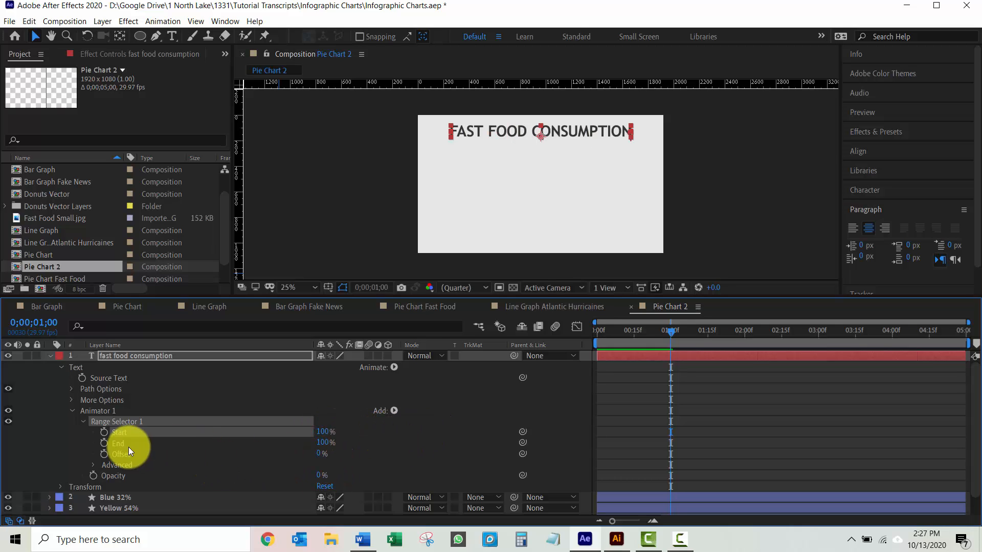
left_click(103, 433)
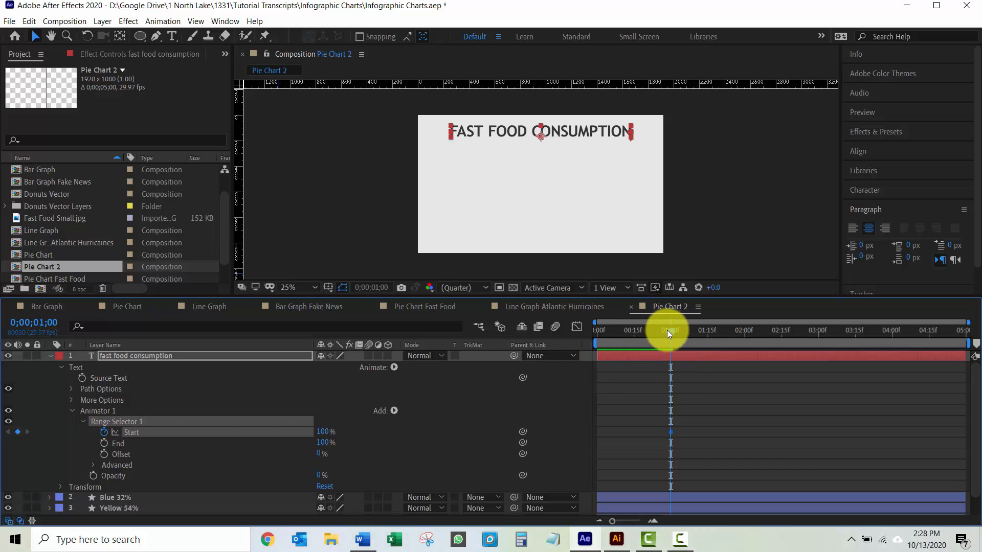
left_click_drag(673, 331, 613, 331)
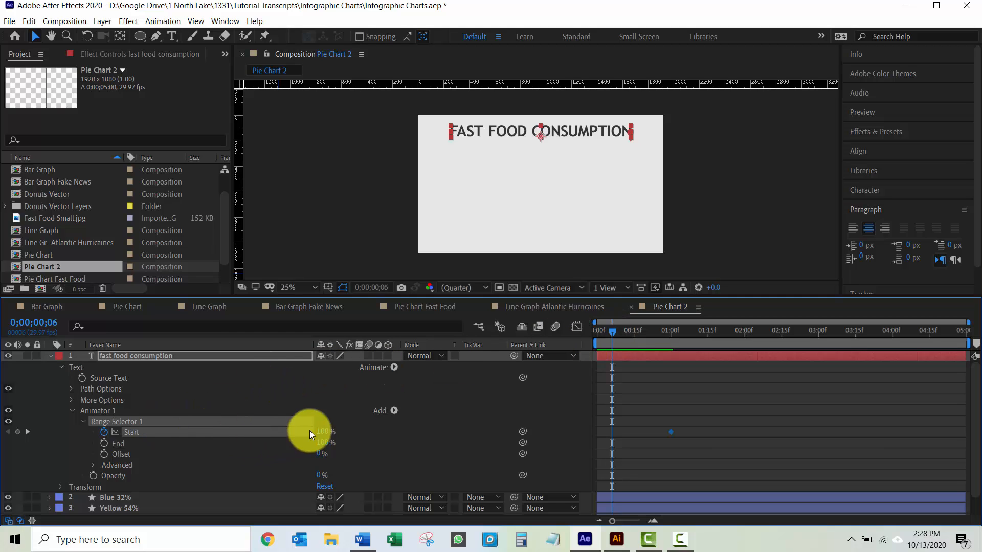
left_click_drag(322, 432, 193, 457)
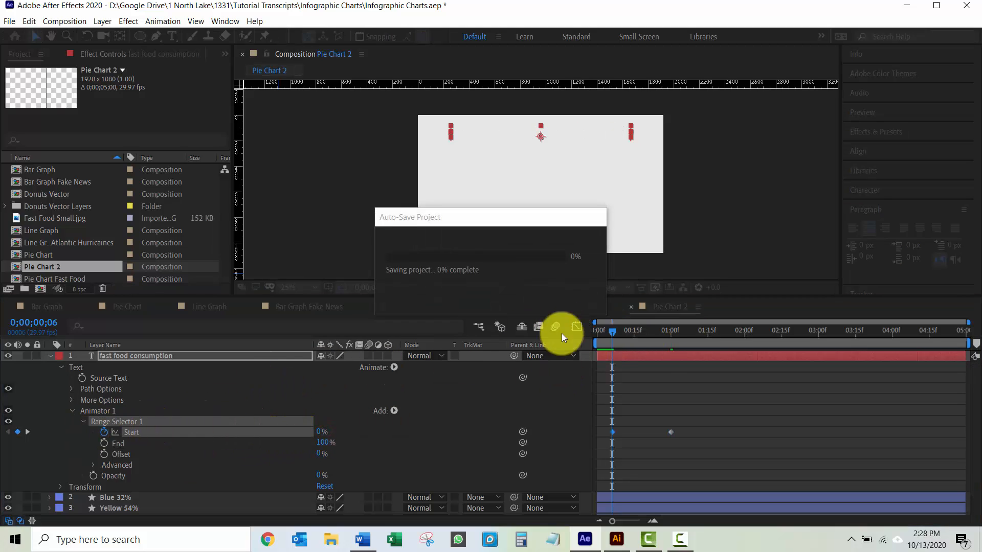
left_click_drag(613, 333, 671, 331)
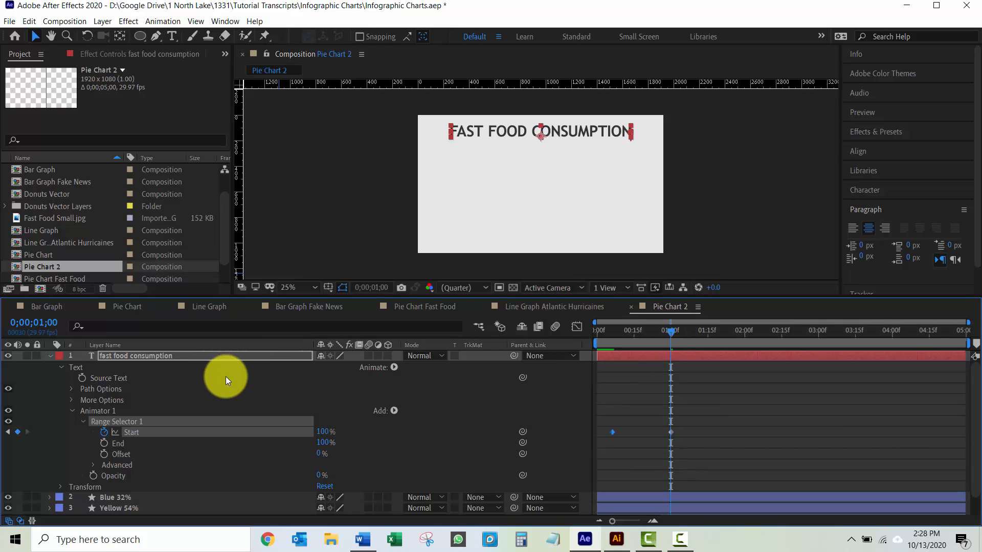
Set Range Selector 1's advanced Based On option to Words.
left_click(93, 466)
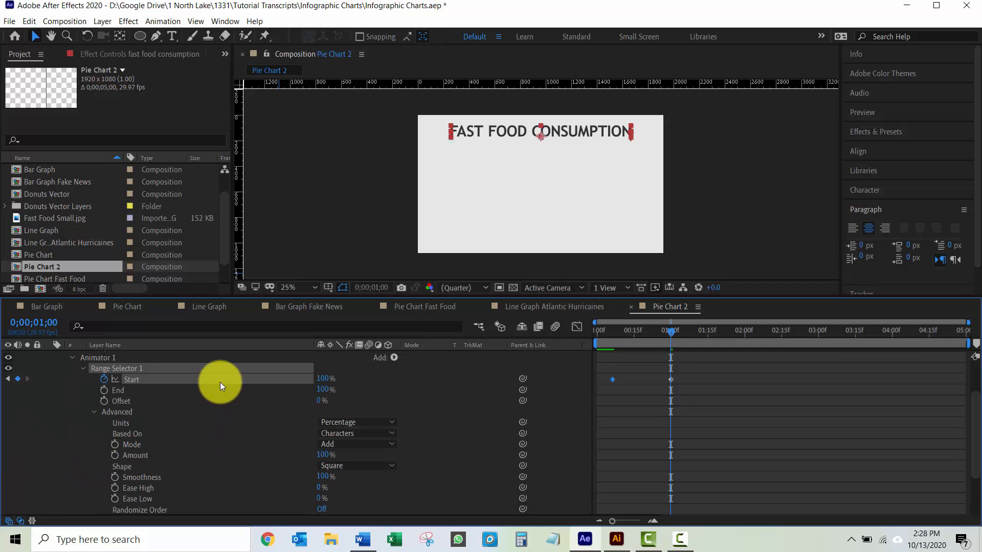
left_click(390, 434)
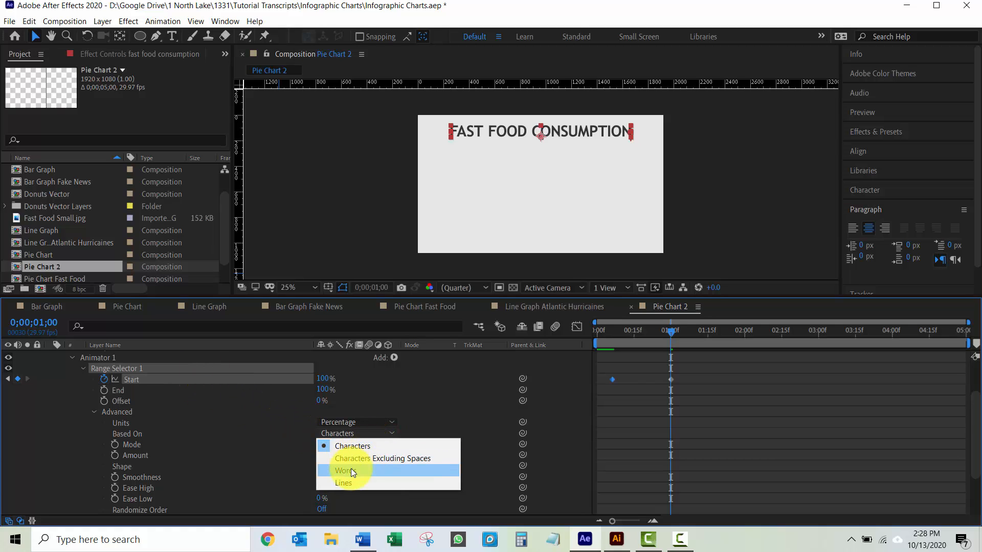
left_click(350, 469)
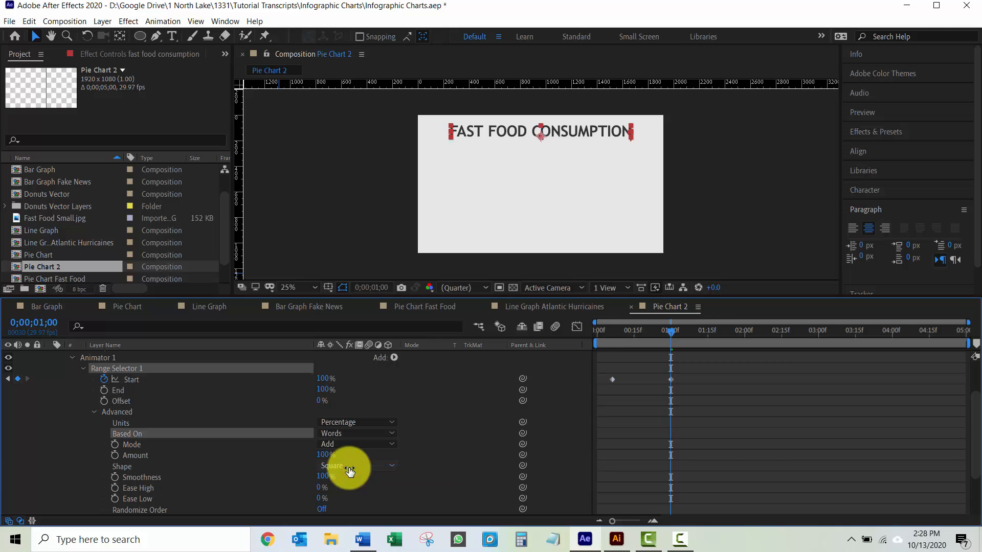
Add a Position property to Animator 1 and set it to 0.0, 20.0.
scroll(387, 409, "up", 3)
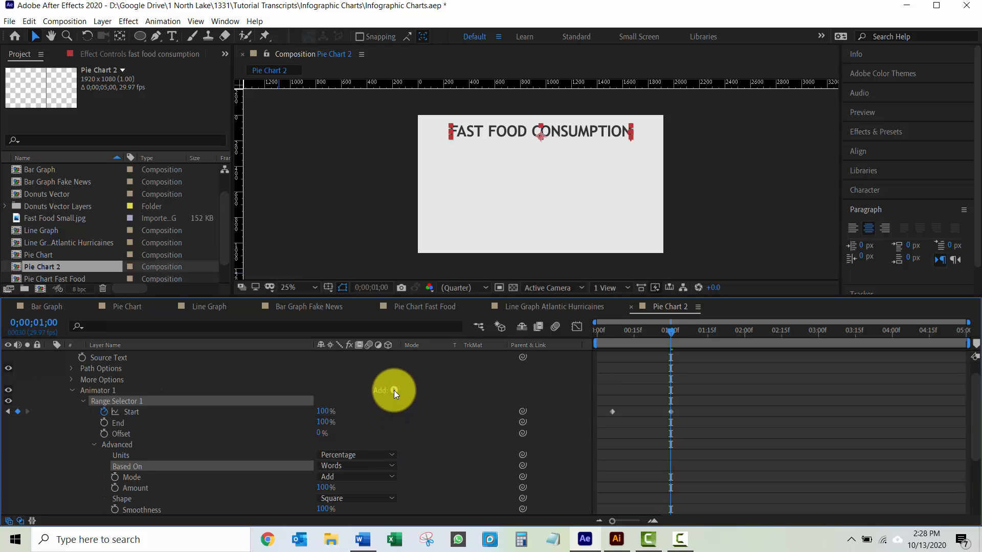
left_click(394, 390)
mouse_move(394, 391)
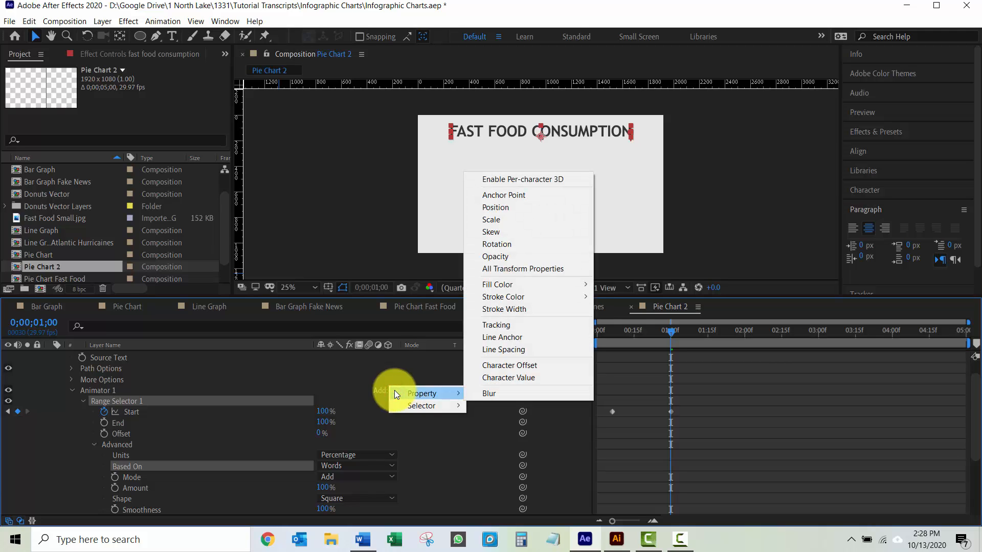
left_click(505, 207)
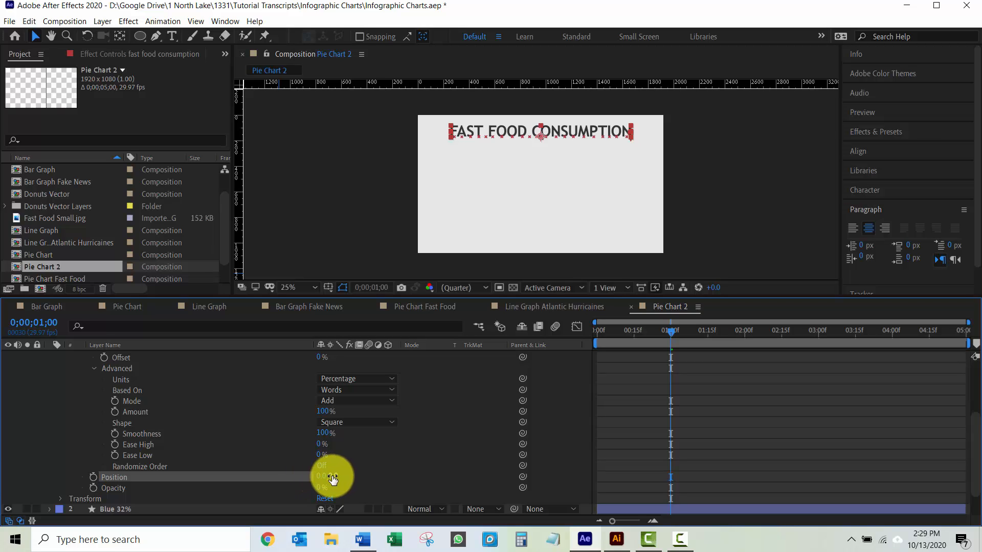
mouse_move(333, 478)
left_mouse_down()
mouse_move(373, 477)
mouse_move(343, 478)
left_mouse_up()
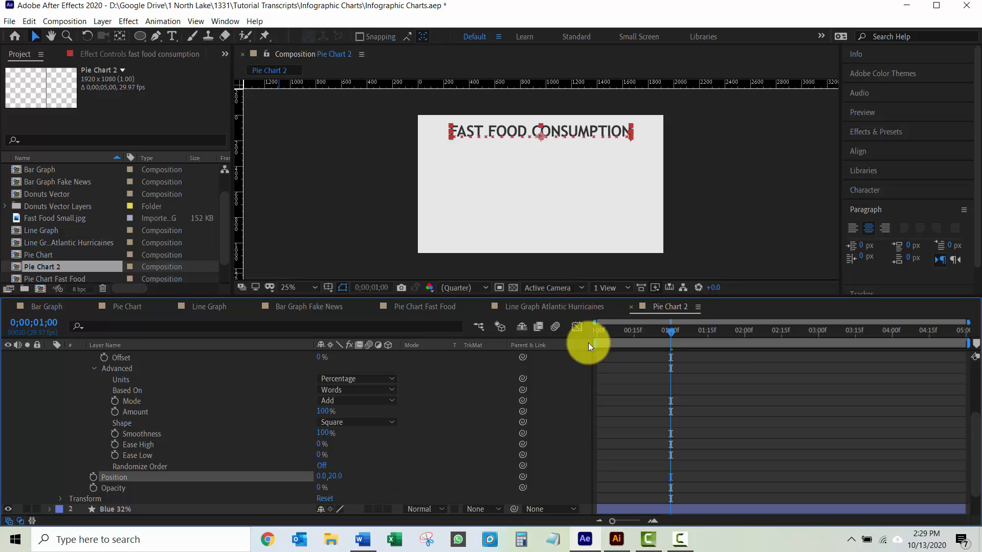
Preview the title and pie chart animation from the beginning and scrub to 0;00;01;07 to check the timing.
left_click_drag(672, 331, 557, 339)
key("space")
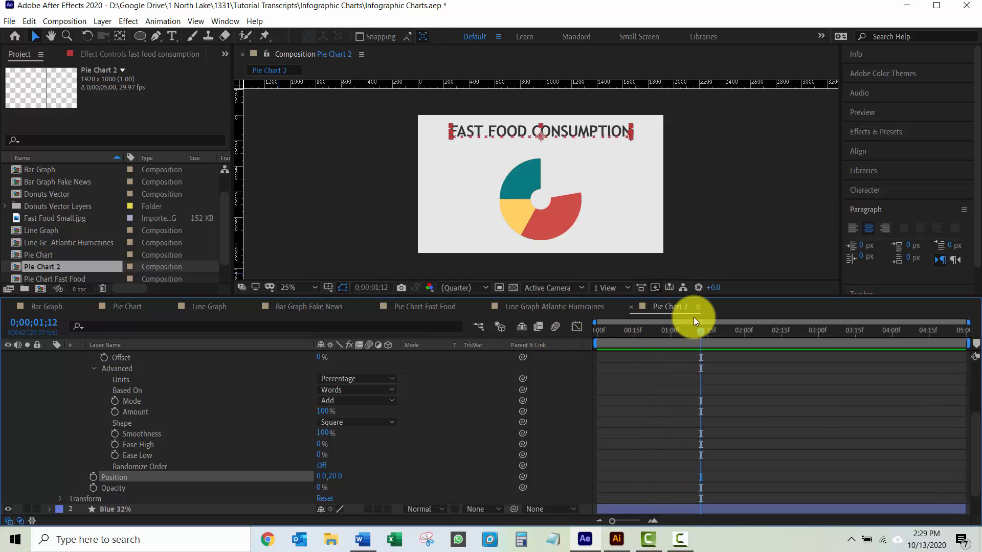
mouse_move(700, 331)
left_mouse_down()
mouse_move(579, 343)
mouse_move(701, 339)
mouse_move(650, 342)
mouse_move(687, 343)
left_mouse_up()
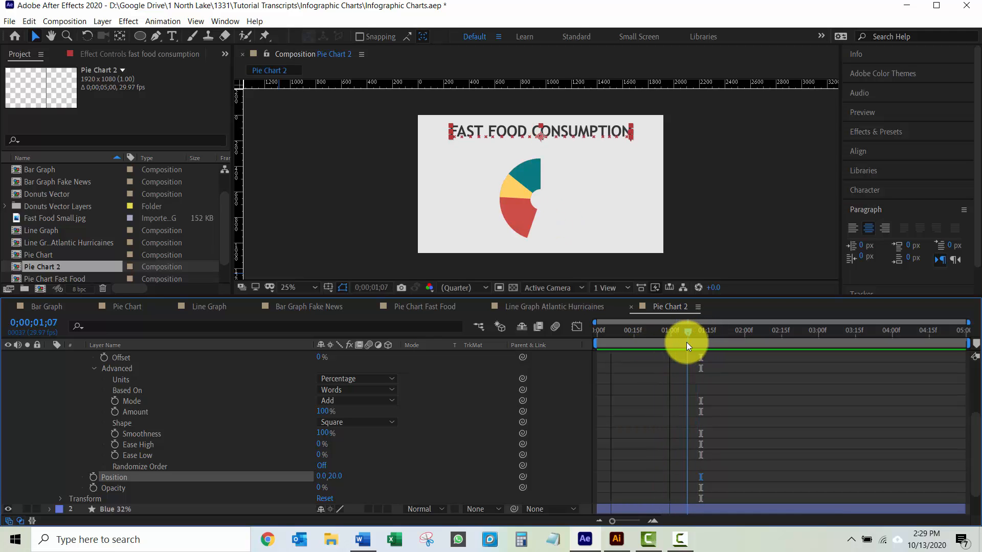
scroll(174, 458, "up", 3)
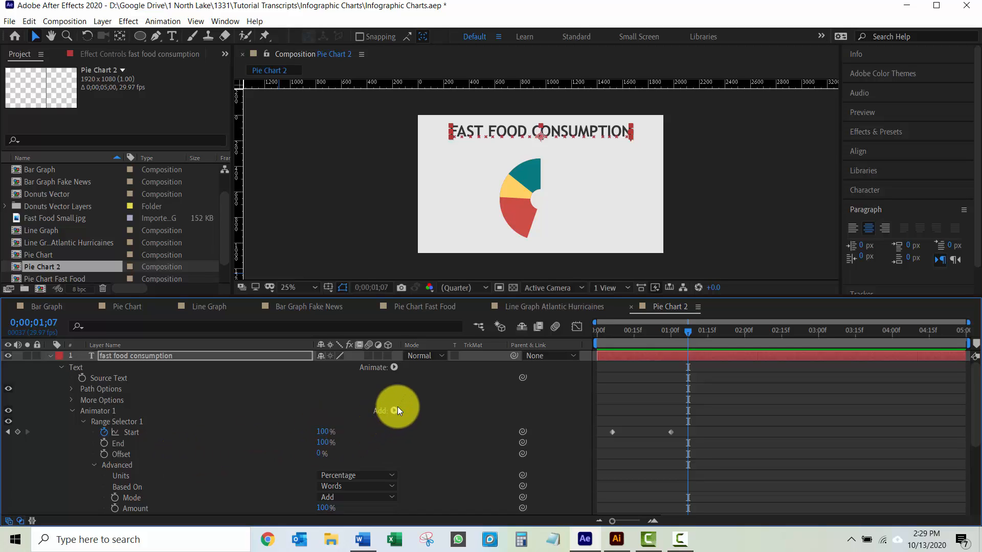
Add a Rotation property to Animator 1 of the fast food consumption title layer.
left_click(394, 410)
mouse_move(419, 415)
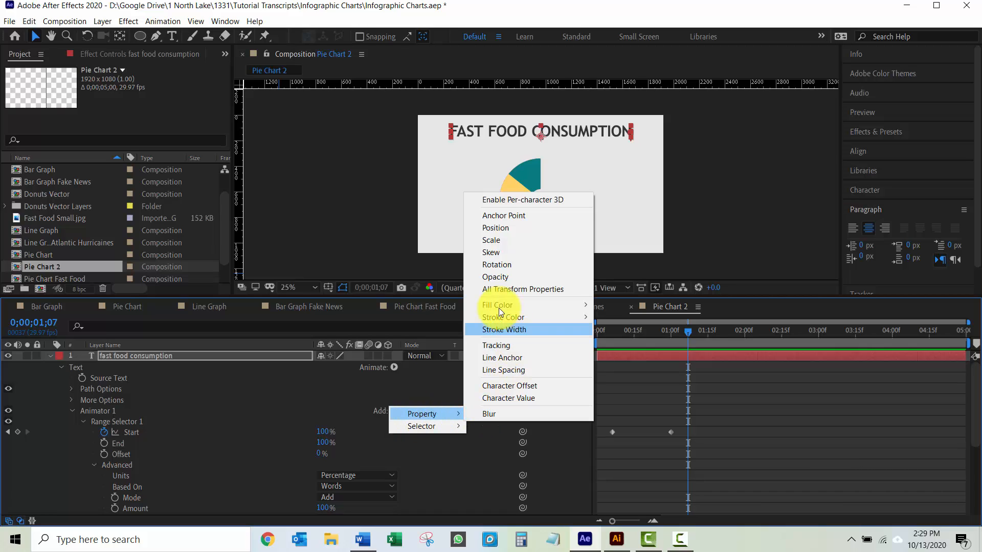
left_click(494, 265)
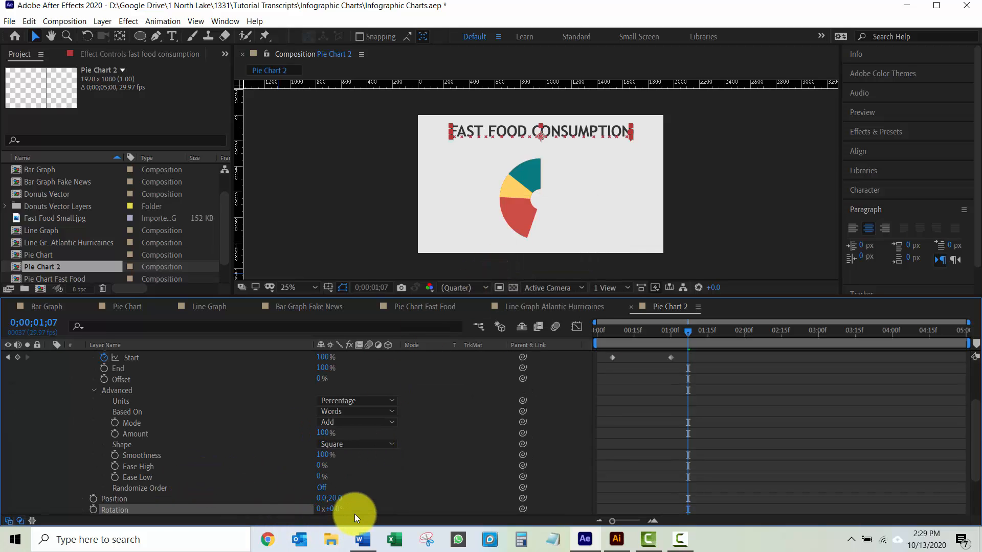
Try a Rotation of 0x+127.0° on the title's animator, checking it around 1 second, and undo that value.
left_click_drag(336, 508, 412, 509)
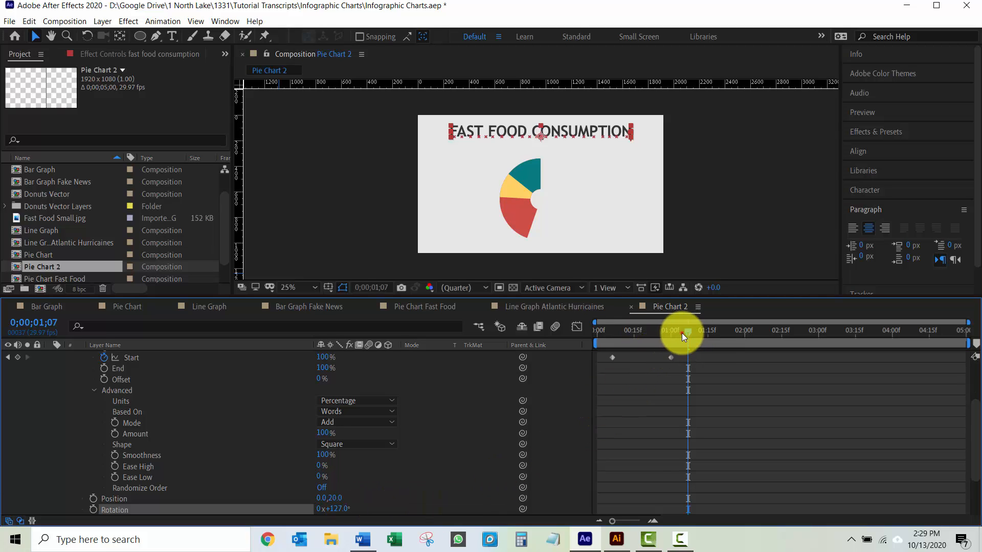
mouse_move(684, 335)
left_mouse_down()
mouse_move(587, 341)
mouse_move(668, 338)
left_mouse_up()
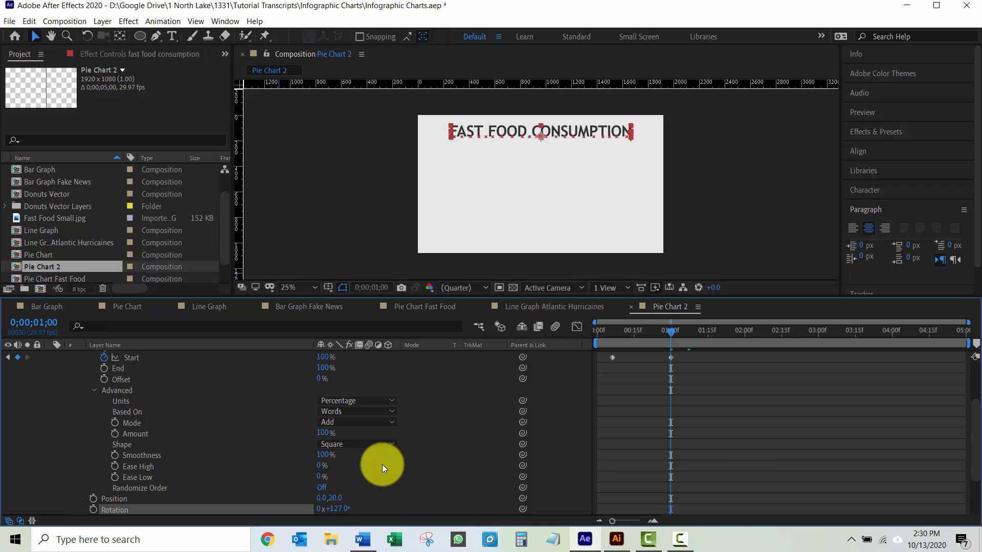
key("space")
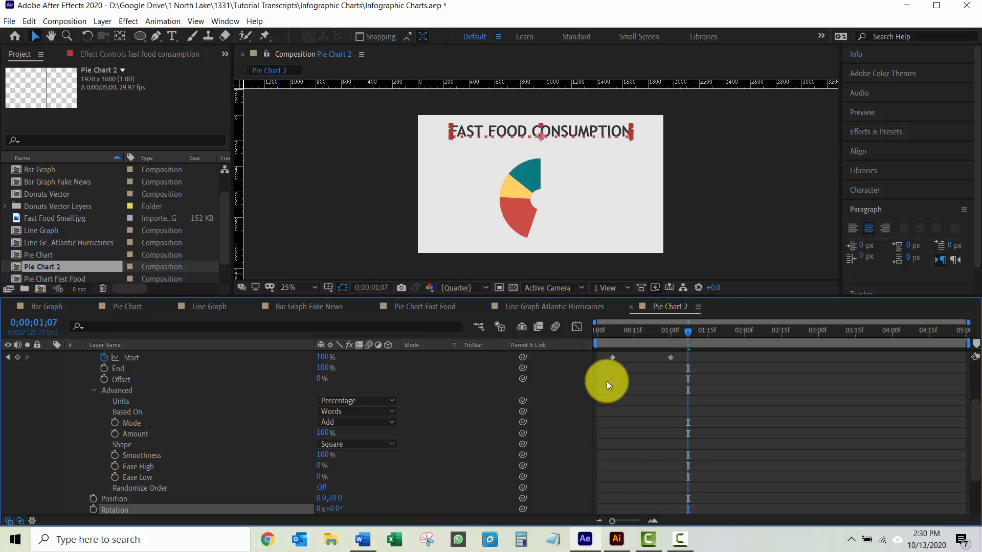
mouse_move(690, 331)
left_mouse_down()
mouse_move(585, 346)
mouse_move(676, 339)
left_mouse_up()
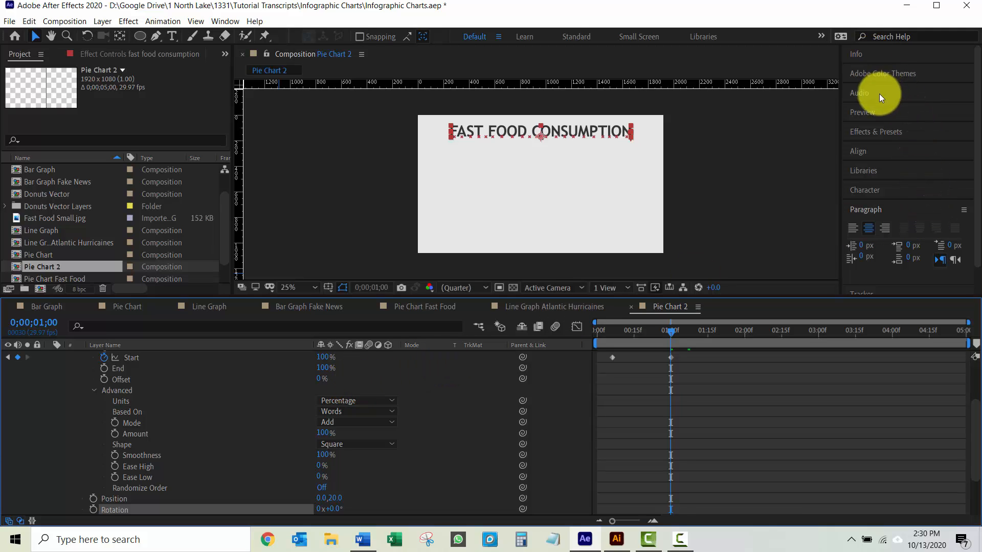
Expand the Text category of the Animation Presets and browse its ready-made text animation folders.
left_click(867, 131)
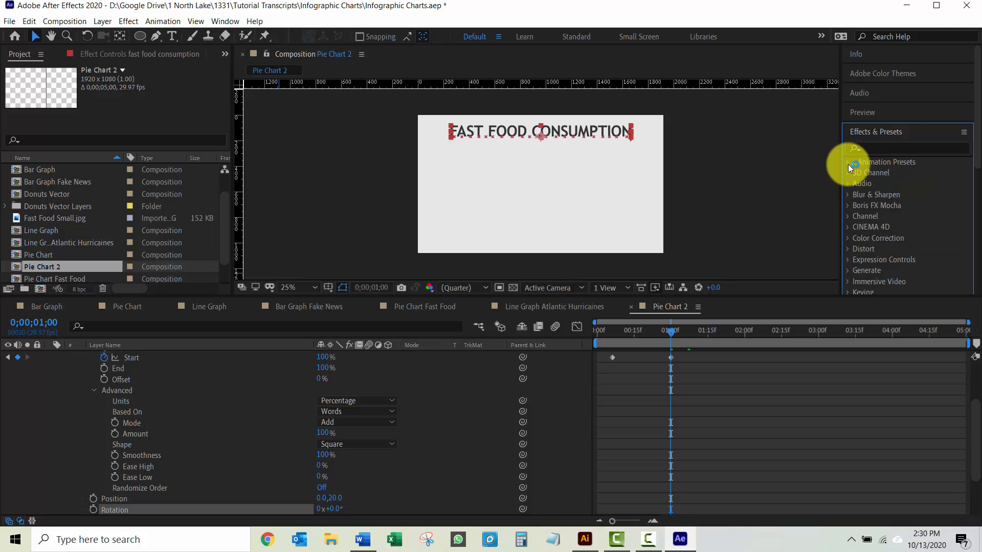
left_click(848, 163)
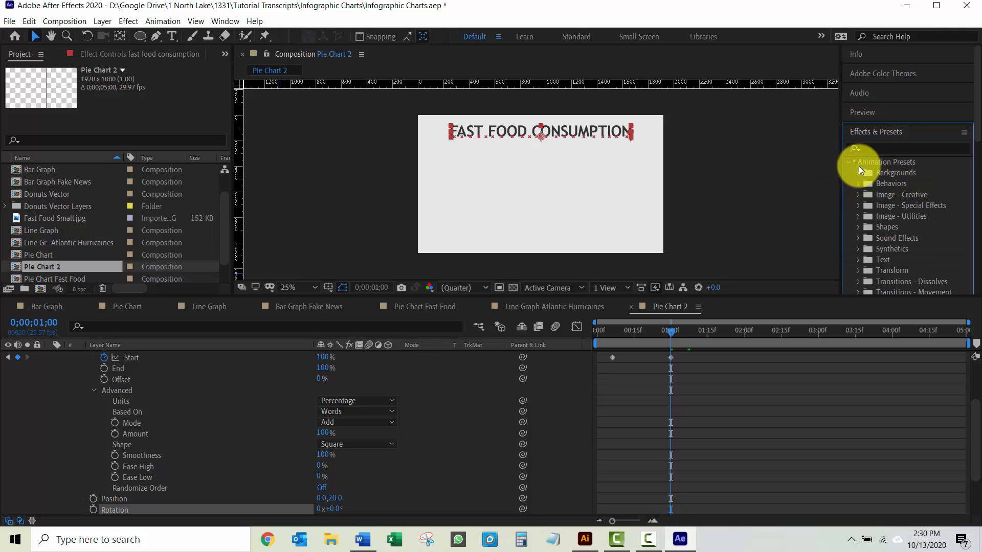
left_click(858, 260)
scroll(913, 236, "down", 5)
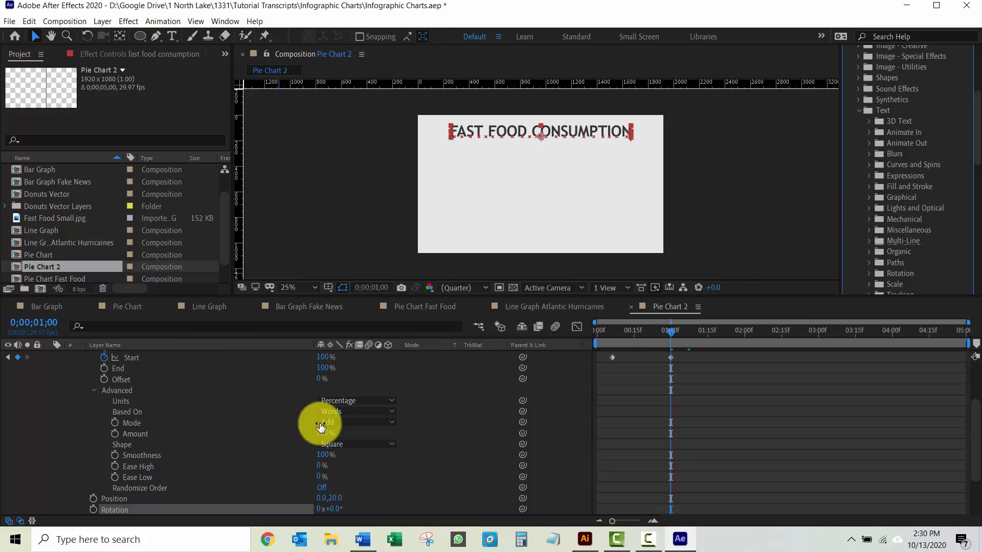
Preview the title reveal and pie chart animation repeatedly from the first frame through the completed chart.
scroll(262, 440, "up", 3)
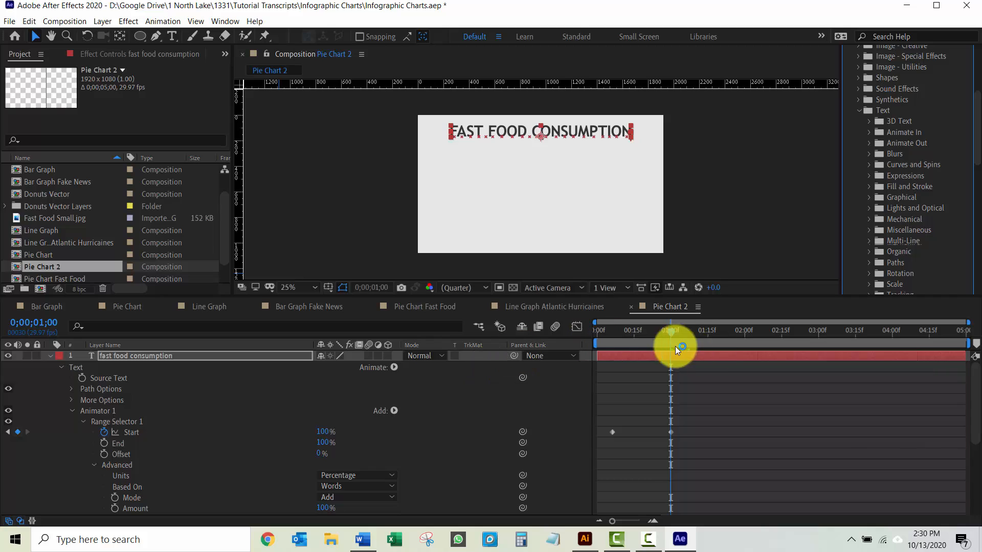
left_click_drag(675, 330, 537, 344)
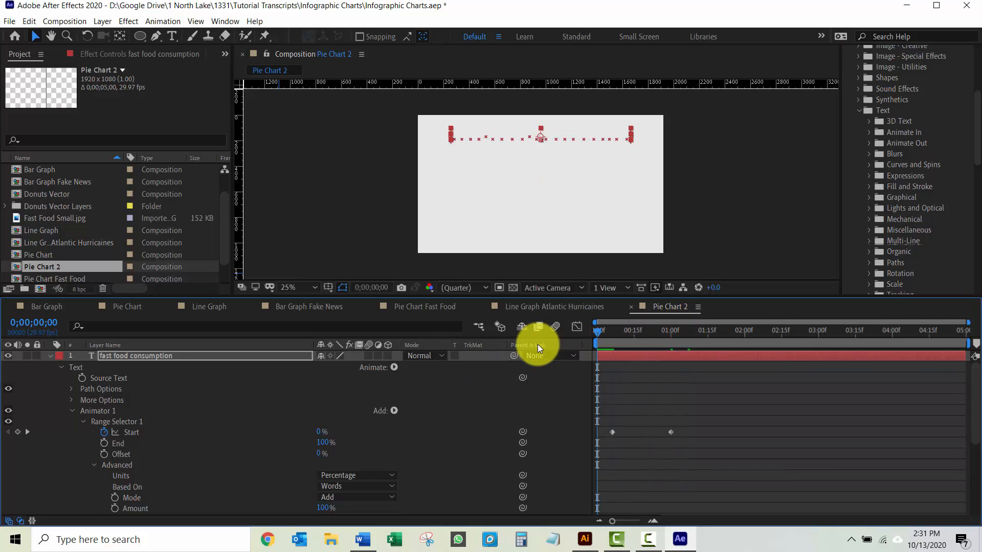
key("space")
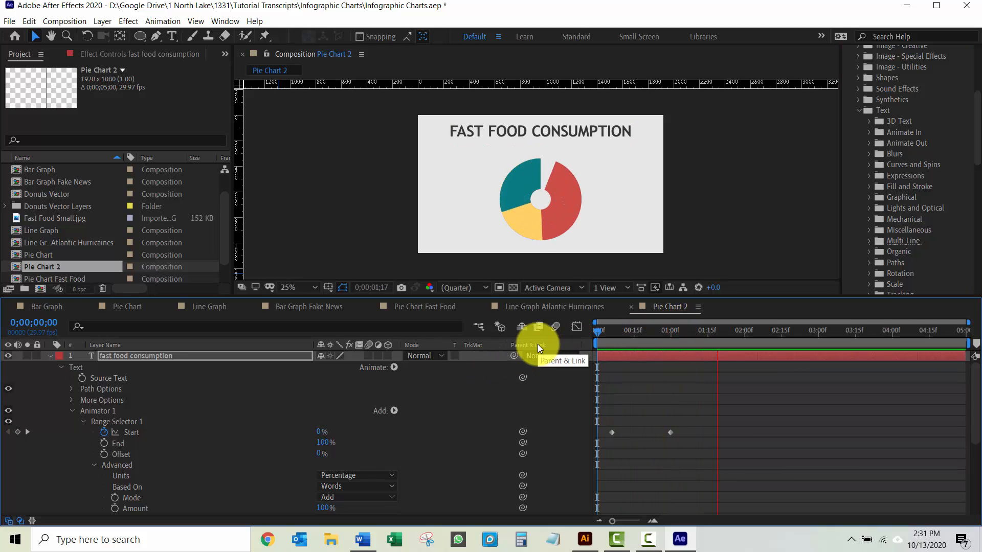
key("space")
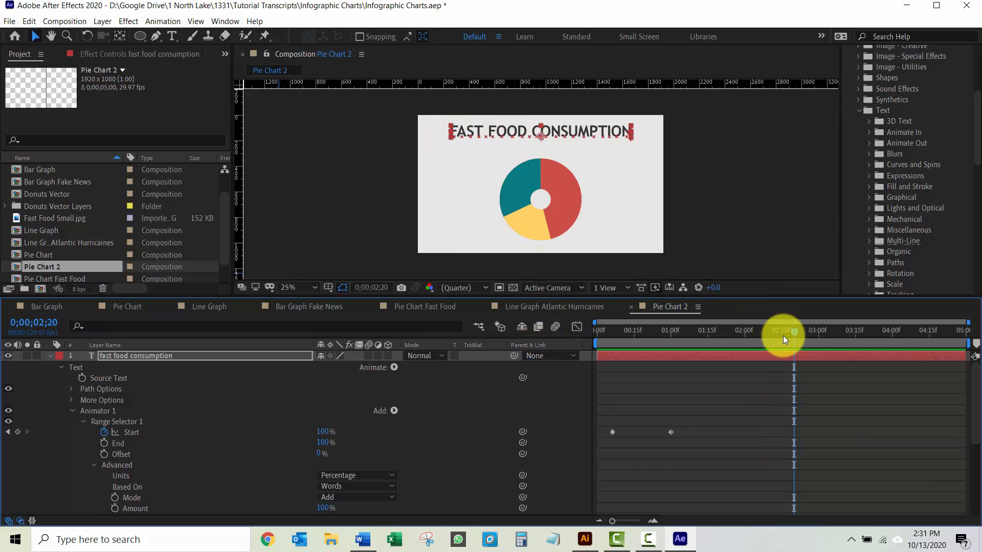
key("space")
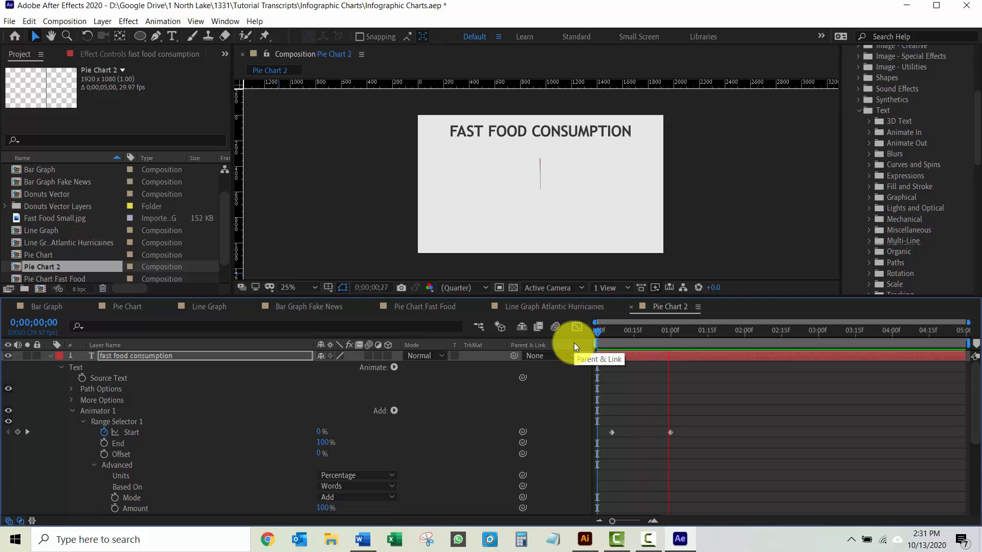
key("space")
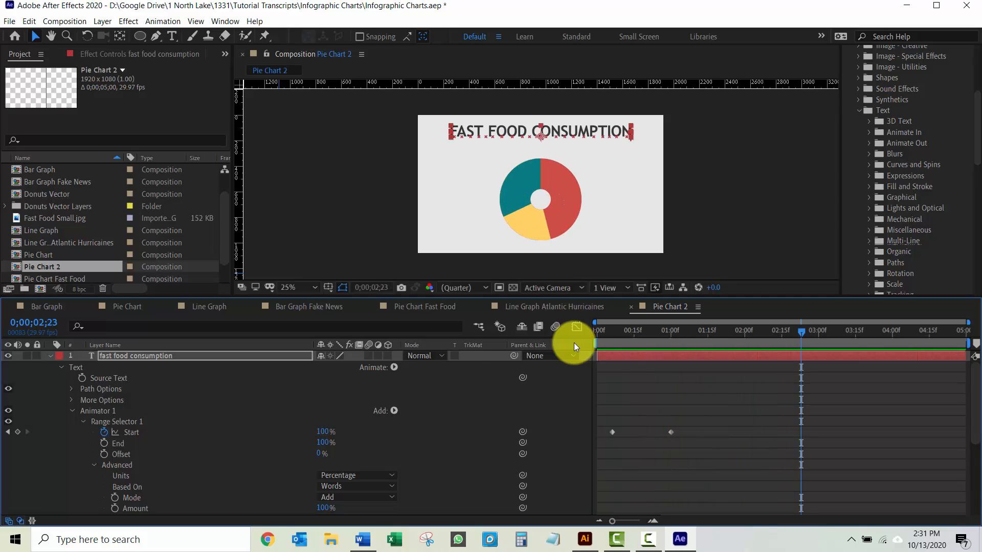
left_click_drag(679, 334, 590, 332)
key("space")
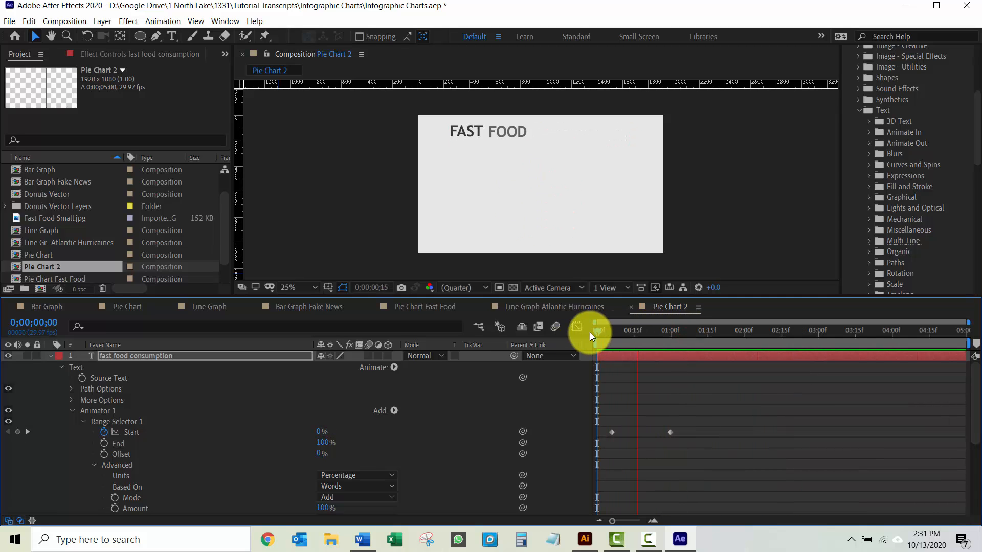
key("space")
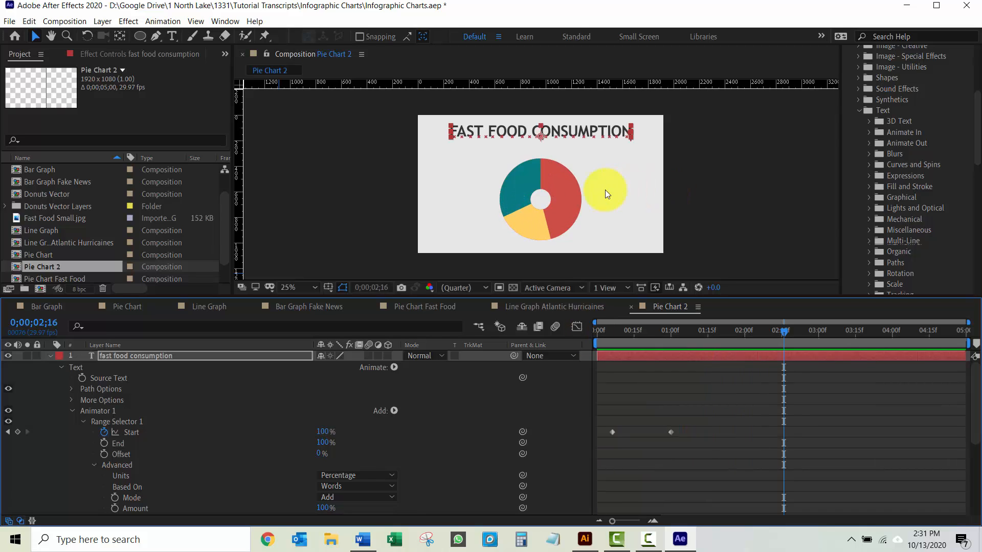